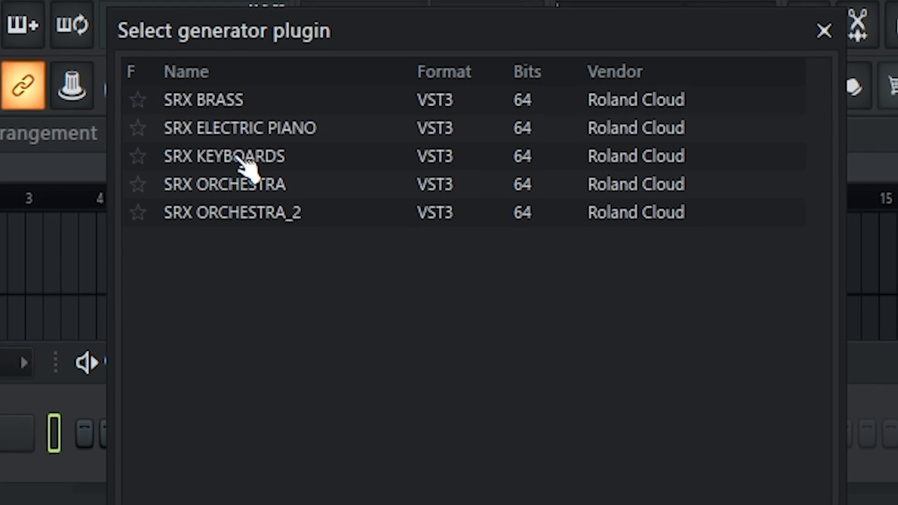
Step: Load the SRX KEYBOARDS instrument and choose the PR-A 002 Gran'Piano patch
left_click(237, 155)
double_click(240, 169)
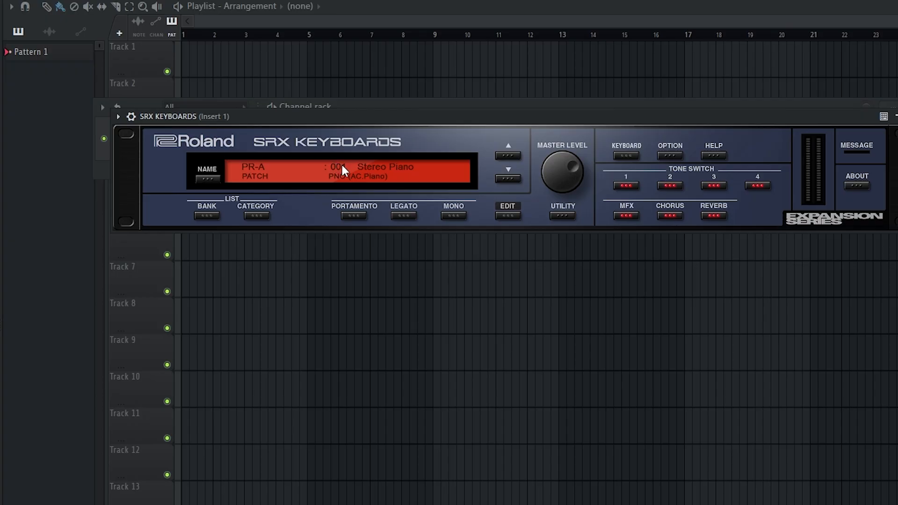
left_click(207, 178)
mouse_move(246, 190)
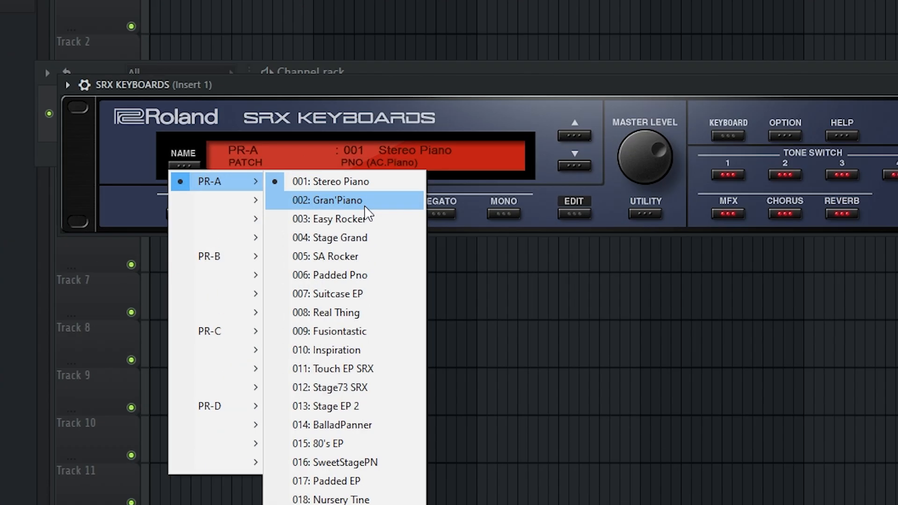
left_click(356, 207)
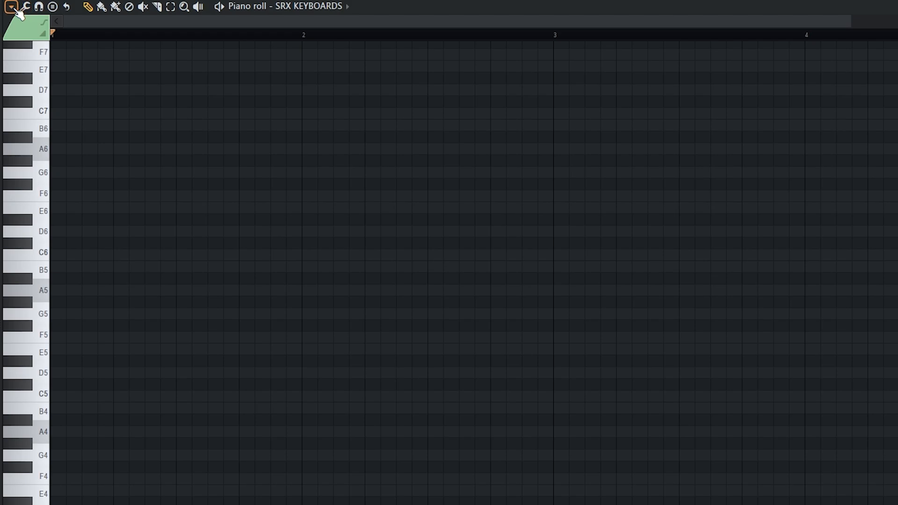
Step: Set the piano roll's scale highlighting root note to A#
left_click(13, 8)
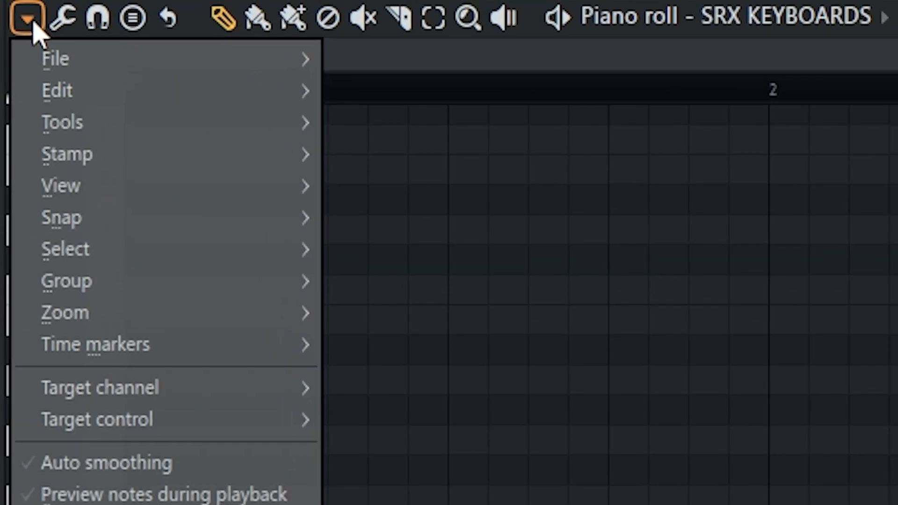
mouse_move(56, 73)
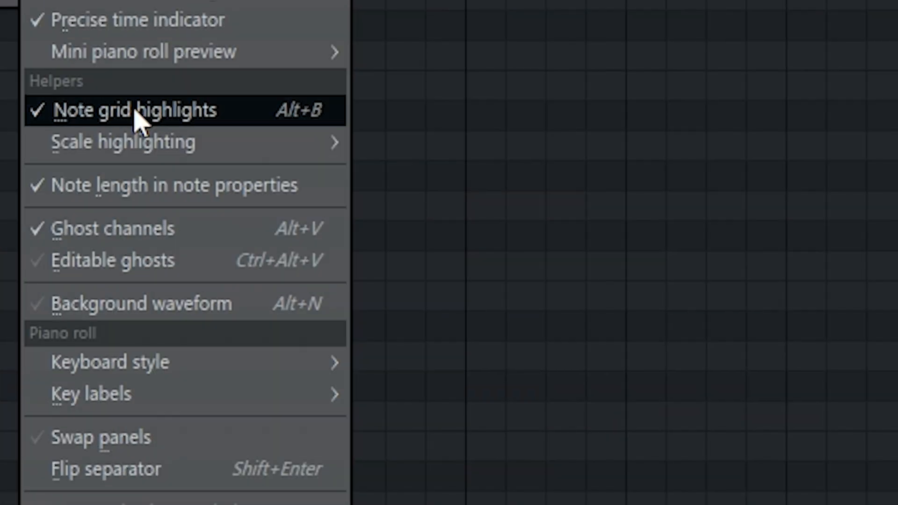
mouse_move(178, 164)
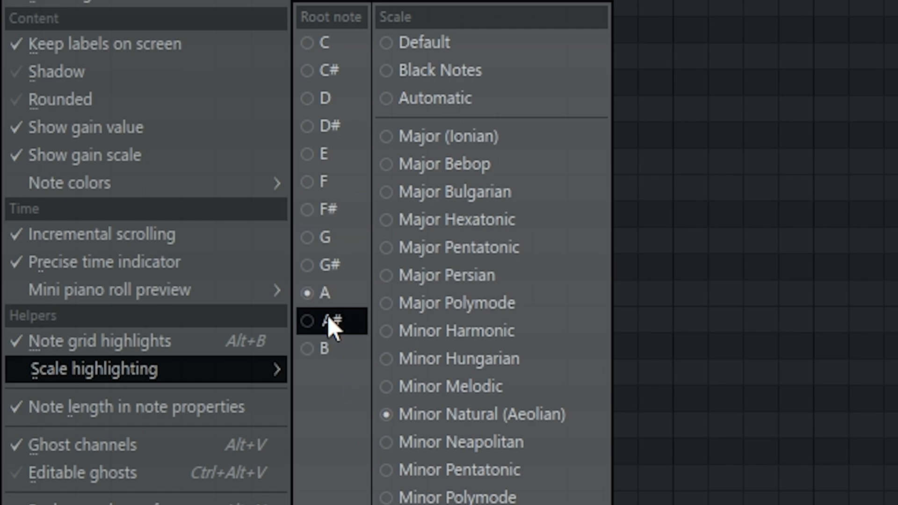
left_click(331, 322)
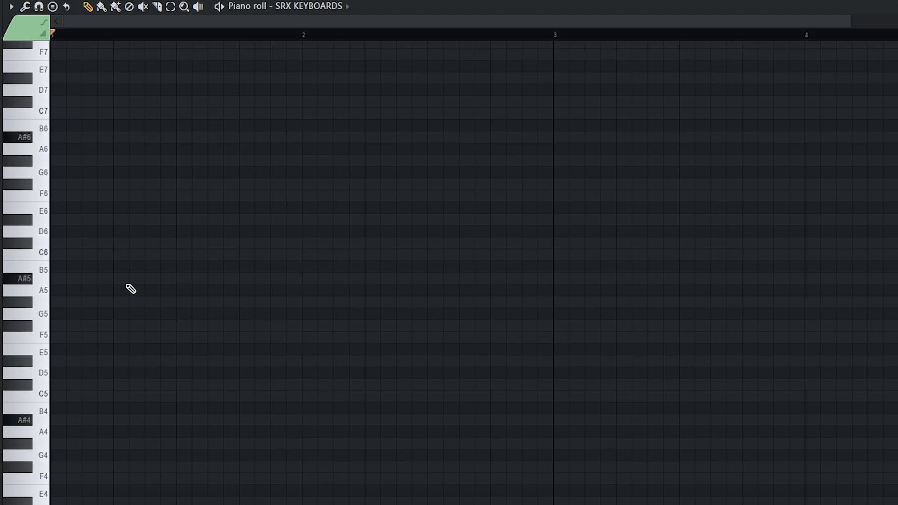
Step: Draw the opening A# note followed by D#, G#, D# and C# melody notes
left_click(6, 283)
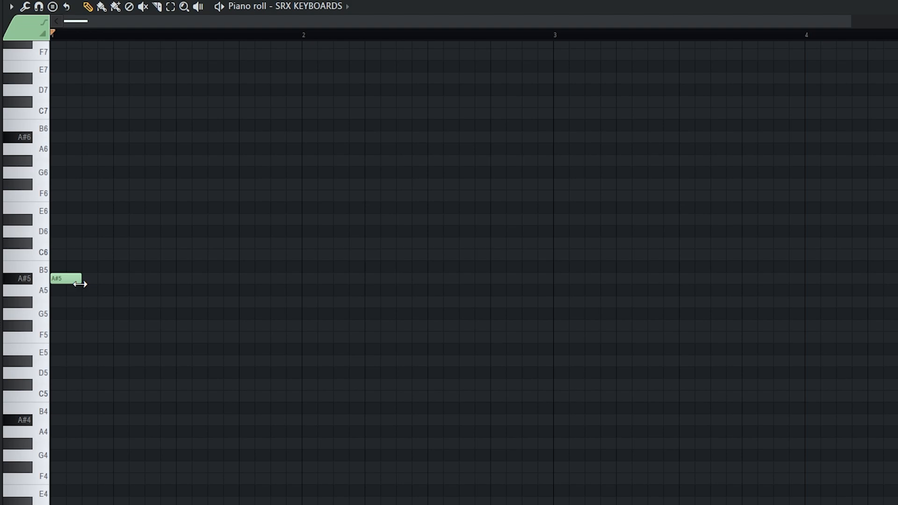
scroll(114, 297, "down", 1, "ctrl")
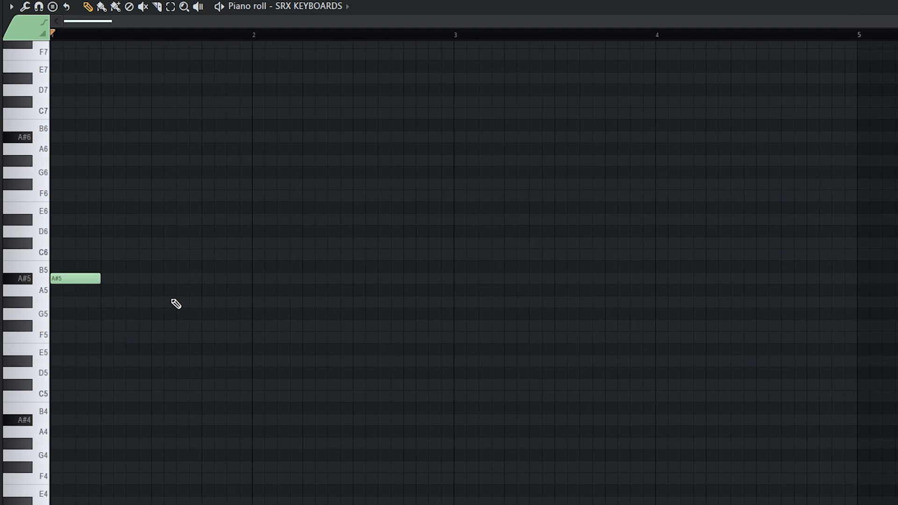
scroll(83, 276, "up", 1, "ctrl")
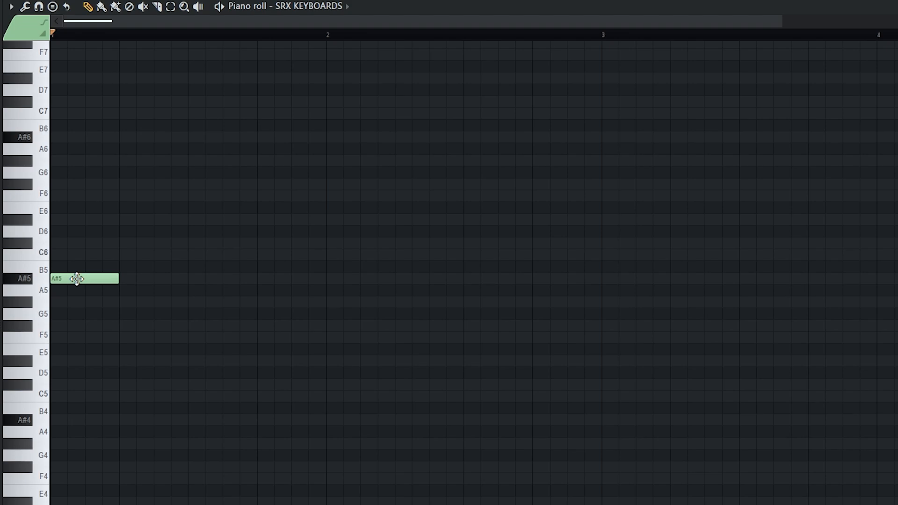
scroll(211, 329, "down", 2)
left_click(211, 326)
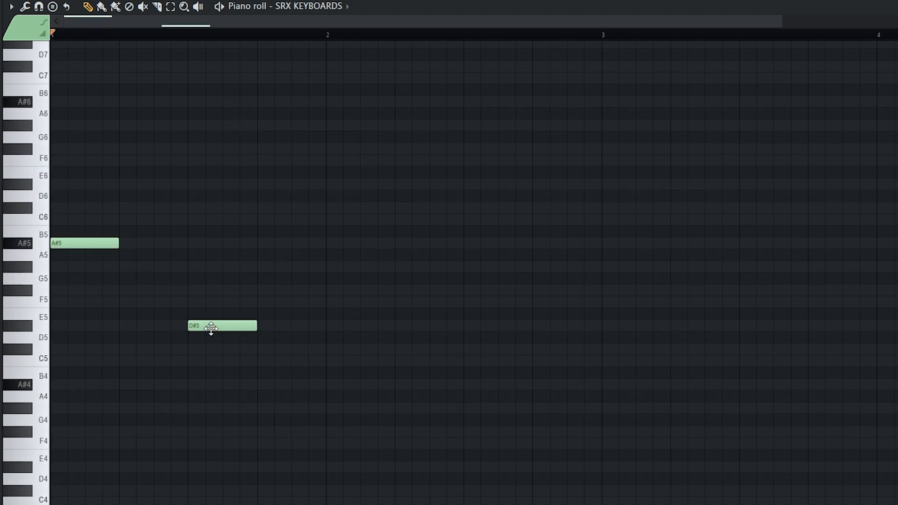
left_click(251, 298)
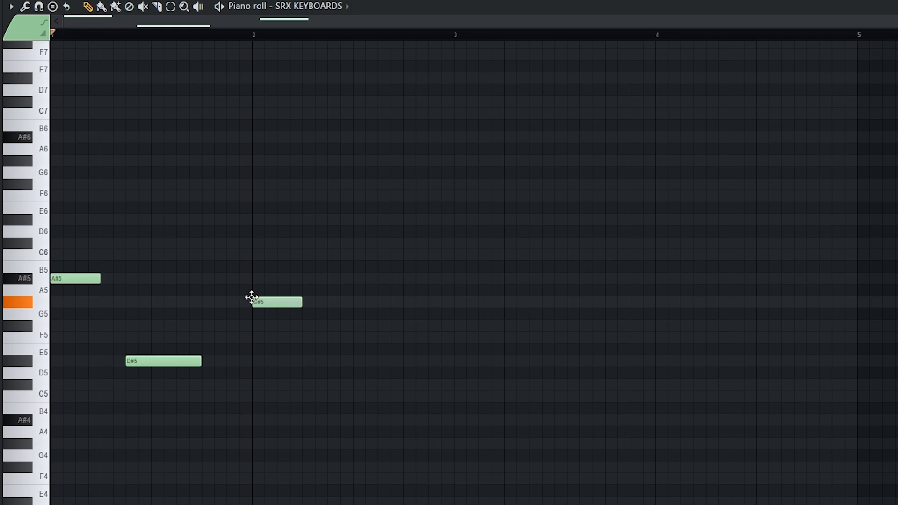
left_click(328, 361)
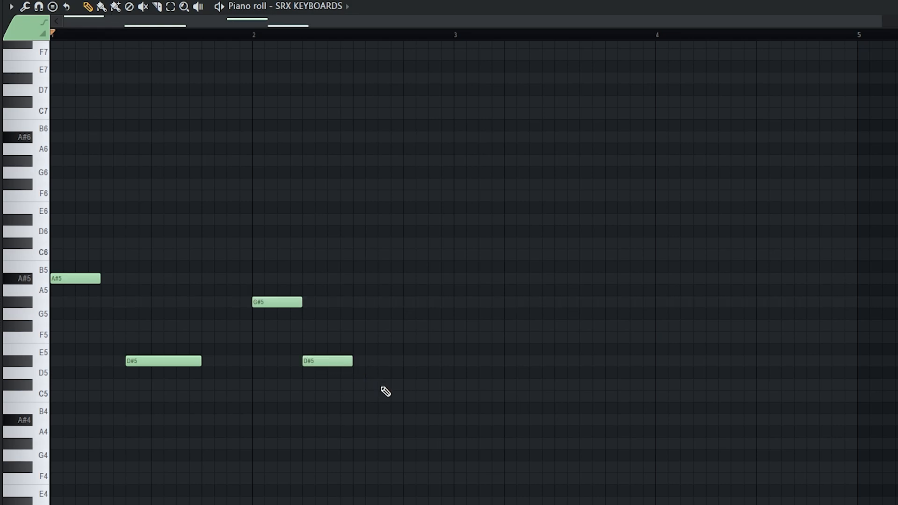
left_click(405, 386)
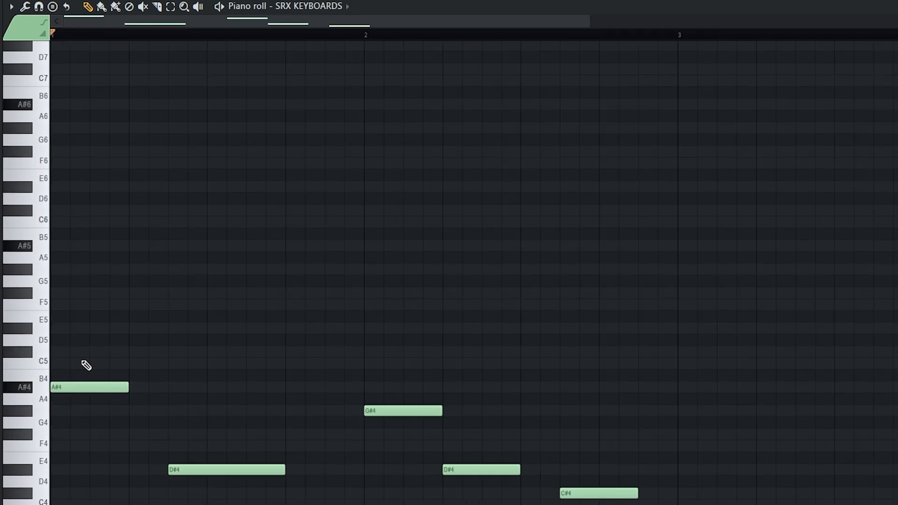
Step: Stack C#5, F5 and G#5 over the A#4 to form the bar 1 chord
left_click(75, 353)
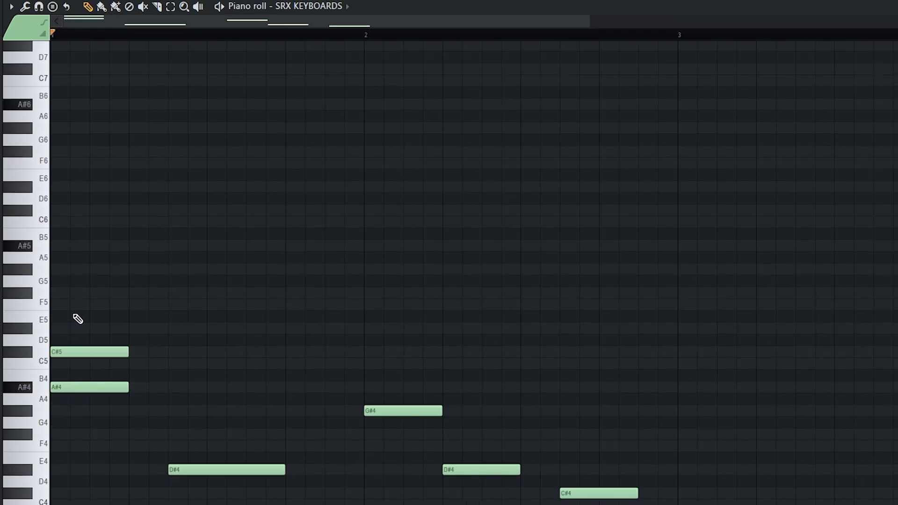
left_click(76, 305)
left_click(106, 270)
Step: Add a C6 on top of the first chord and play it back to check
scroll(72, 287, "up", 2)
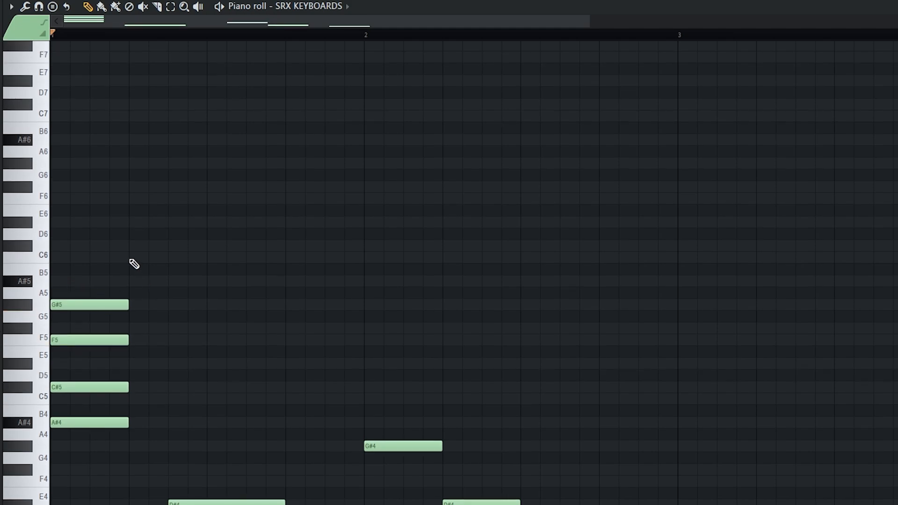
left_click(107, 258)
scroll(75, 302, "up", 2)
scroll(86, 322, "down", 1)
key("space")
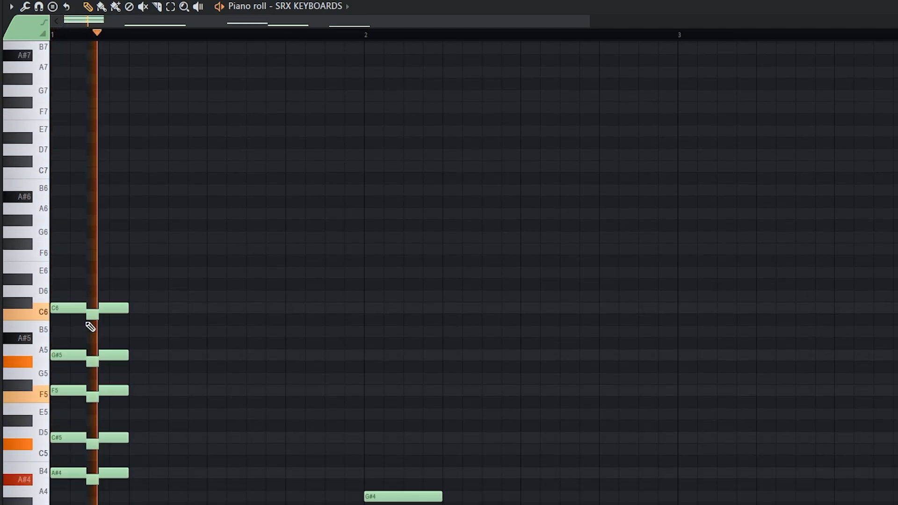
scroll(90, 327, "down", 5)
key("space")
Step: Draw the second chord, raising its A#4 and F#4 an octave and nudging F#5 to G5
left_click_drag(201, 341, 211, 399)
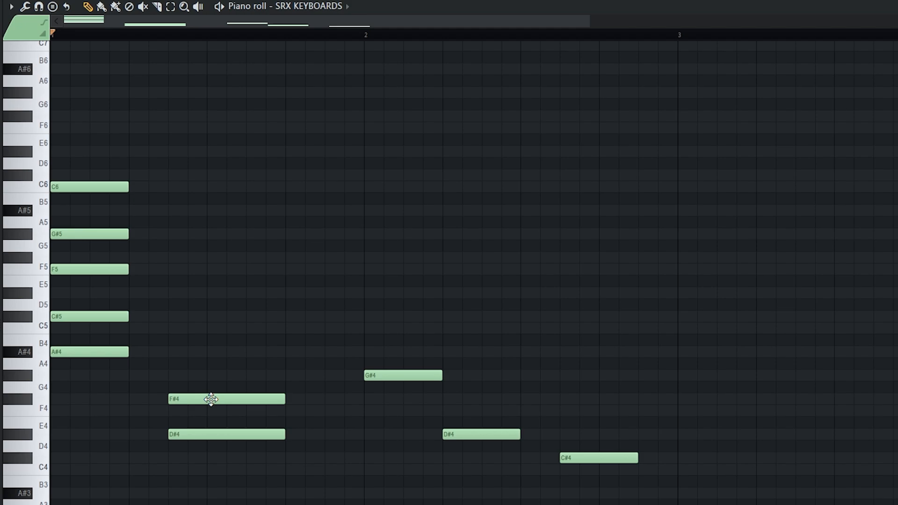
left_click_drag(194, 352, 174, 349)
left_click_drag(214, 317, 203, 400)
key("ctrl+Up")
key("ctrl+d")
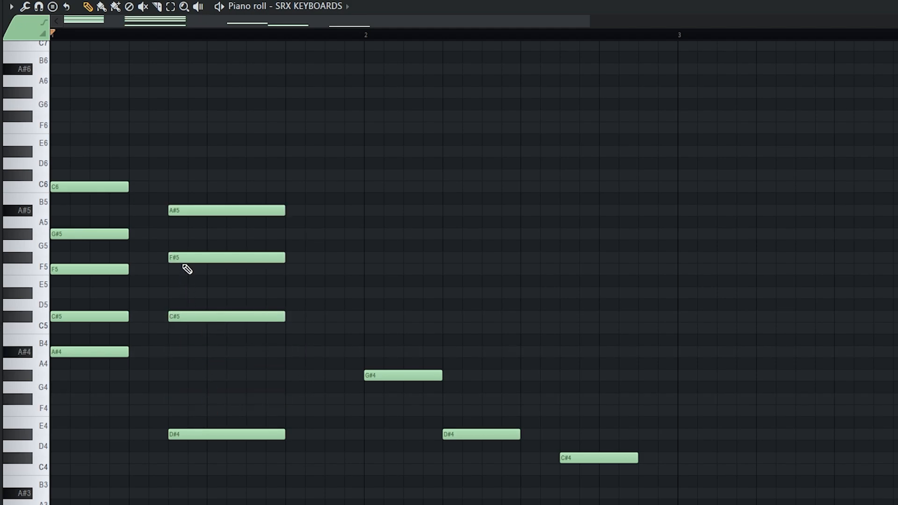
mouse_move(182, 259)
left_mouse_down()
mouse_move(181, 245)
mouse_move(192, 256)
left_mouse_up()
left_click(188, 250)
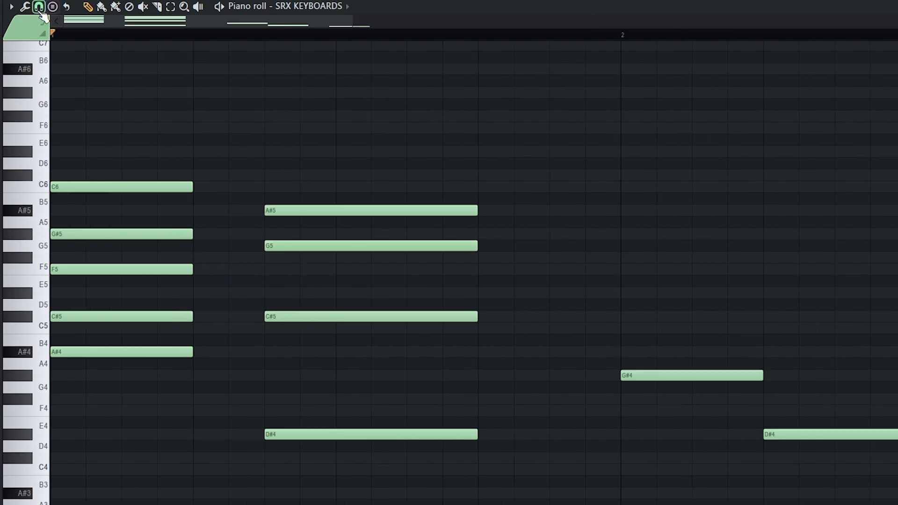
left_click(40, 10)
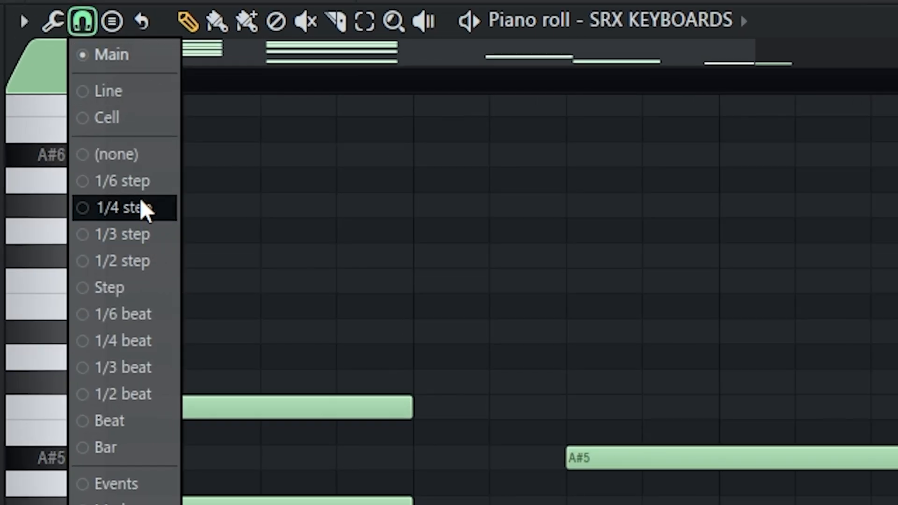
Step: With a finer snap, copy the first chord right after itself as a short stab
left_click(138, 183)
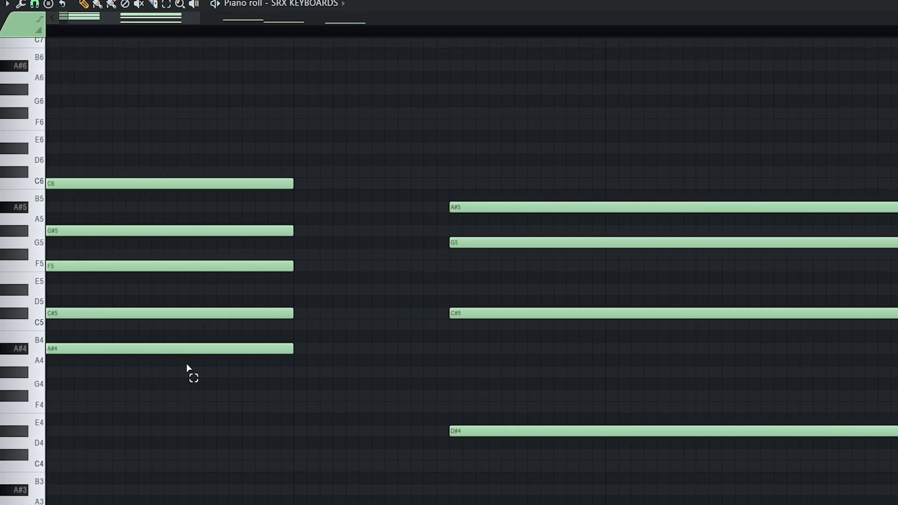
left_click_drag(188, 369, 436, 192)
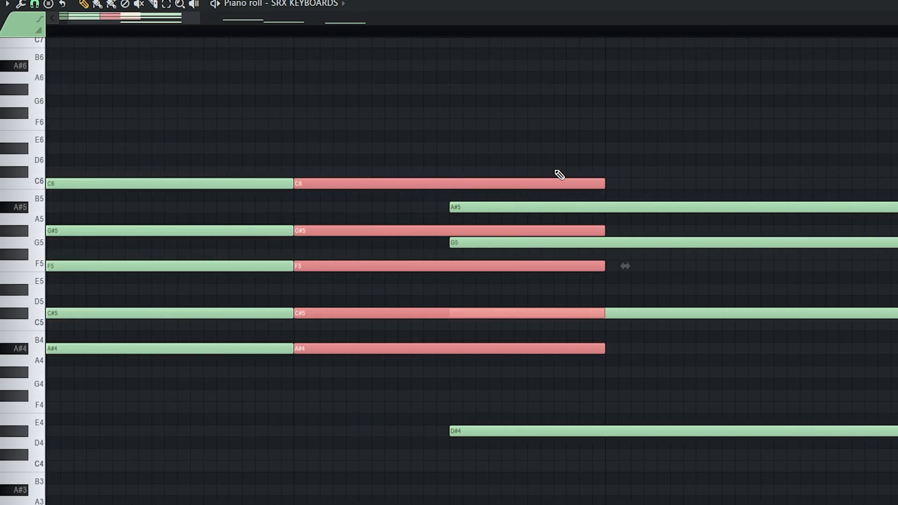
left_click_drag(602, 181, 316, 187)
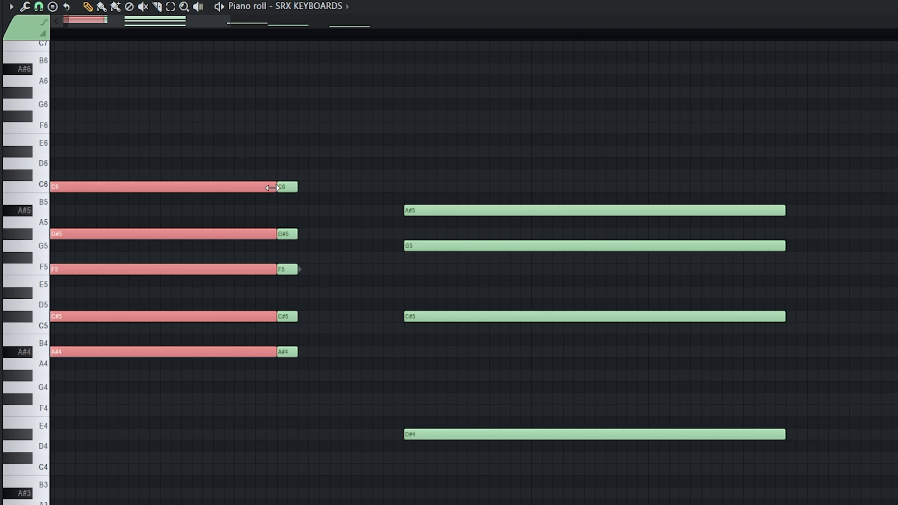
mouse_move(273, 188)
left_mouse_down()
mouse_move(260, 183)
mouse_move(268, 185)
left_mouse_up()
scroll(255, 199, "down", 3)
left_click(230, 191, "ctrl")
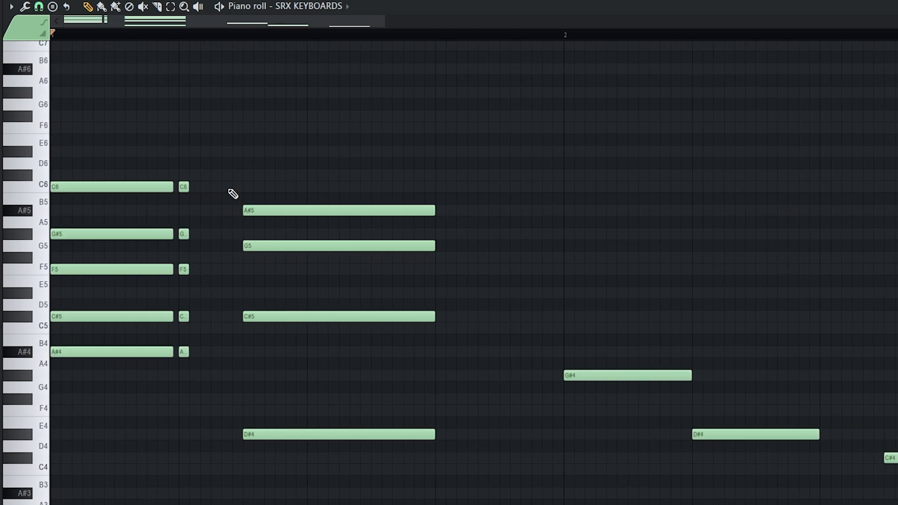
scroll(211, 253, "up", 3)
Step: Add short stab notes, including C#5, after the second chord
left_click(609, 213)
left_click_drag(626, 254, 599, 238)
left_click_drag(625, 316, 612, 316)
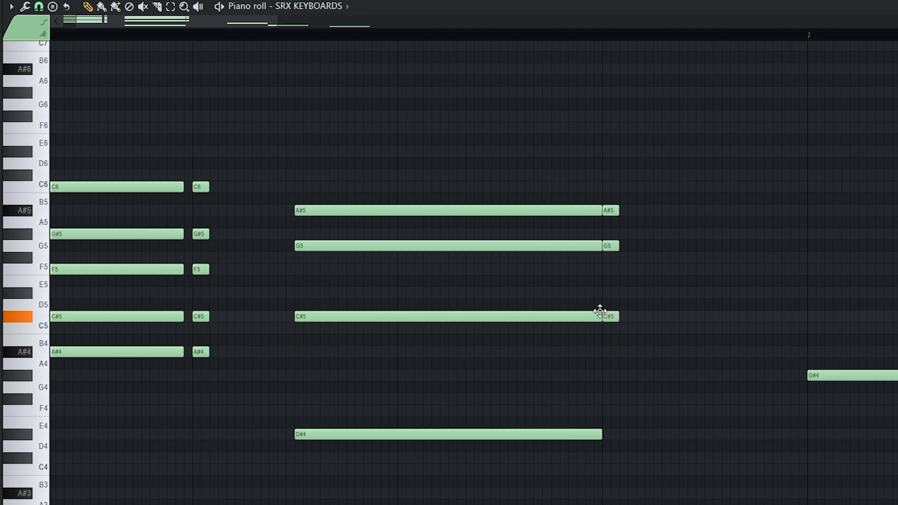
scroll(604, 309, "down", 3)
left_click_drag(612, 257, 600, 239)
scroll(515, 253, "up", 2)
scroll(450, 262, "down", 3)
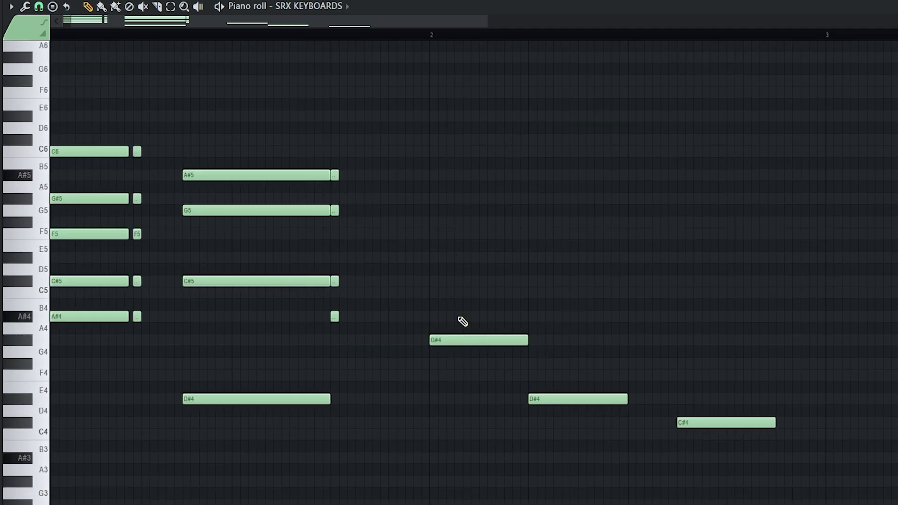
Step: Build the G#4–D#5–G5–A#5 chord at bar 2 and audition the chords
left_click(433, 293)
left_click(433, 257)
scroll(468, 281, "up", 2)
key("ctrl+Up")
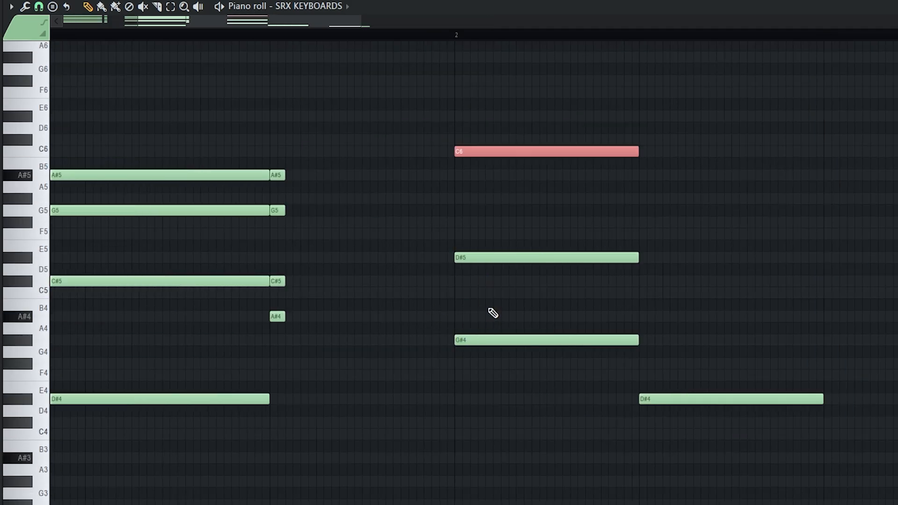
key("ctrl+d")
left_click(460, 210)
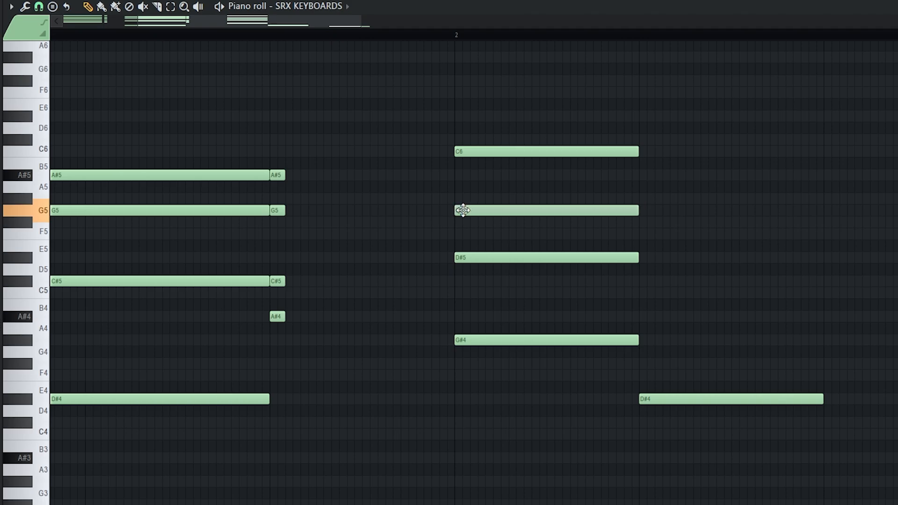
scroll(465, 187, "up", 1)
left_click_drag(469, 155, 468, 178)
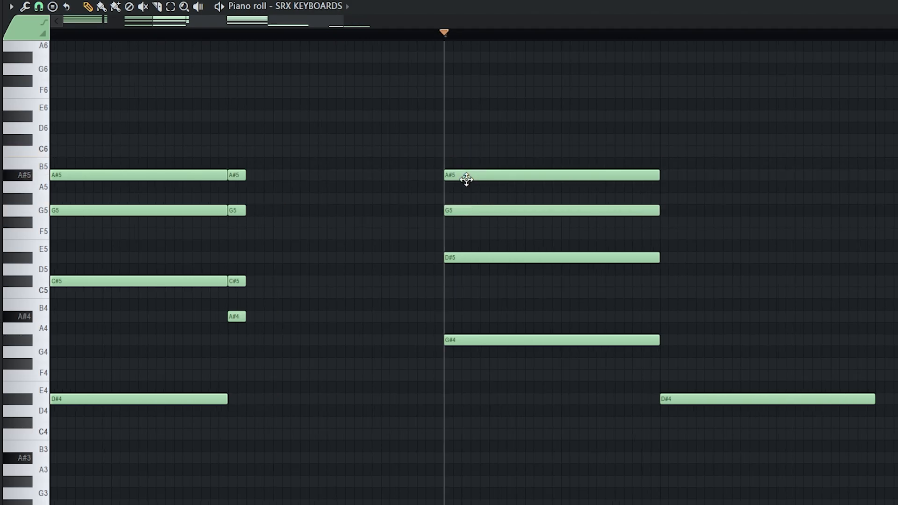
key("space")
key("space")
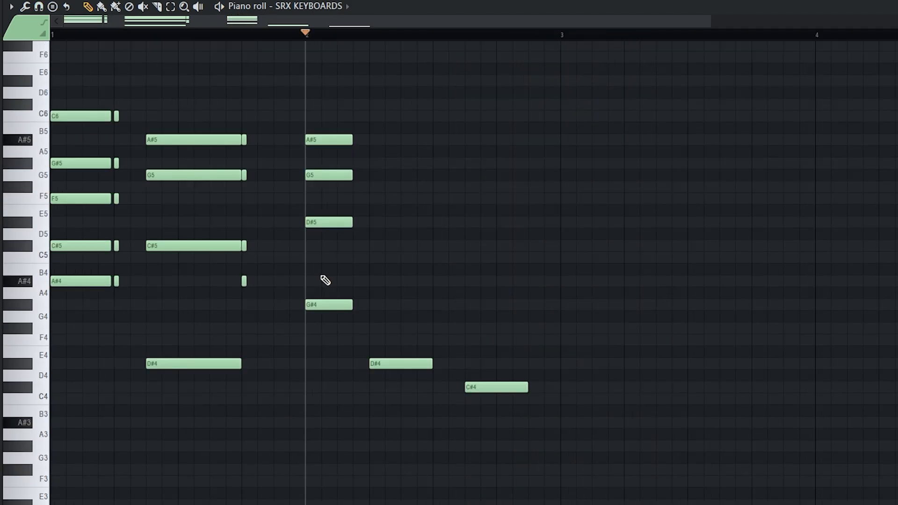
scroll(327, 273, "up", 3)
Step: Lower G5 notes to F5 and move the F5–C5–C#4 chord earlier
left_click_drag(326, 231, 447, 324)
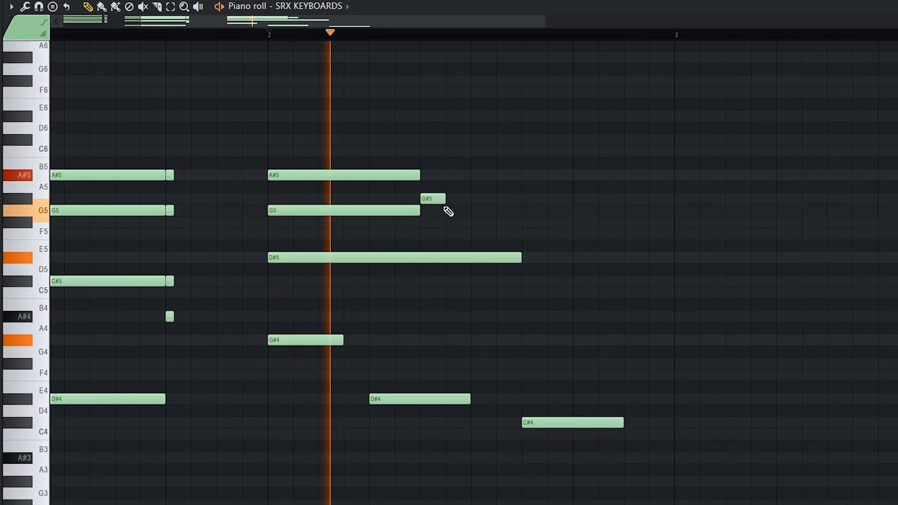
key("space")
scroll(491, 234, "up", 1)
left_click(524, 248)
left_click_drag(524, 252, 510, 268)
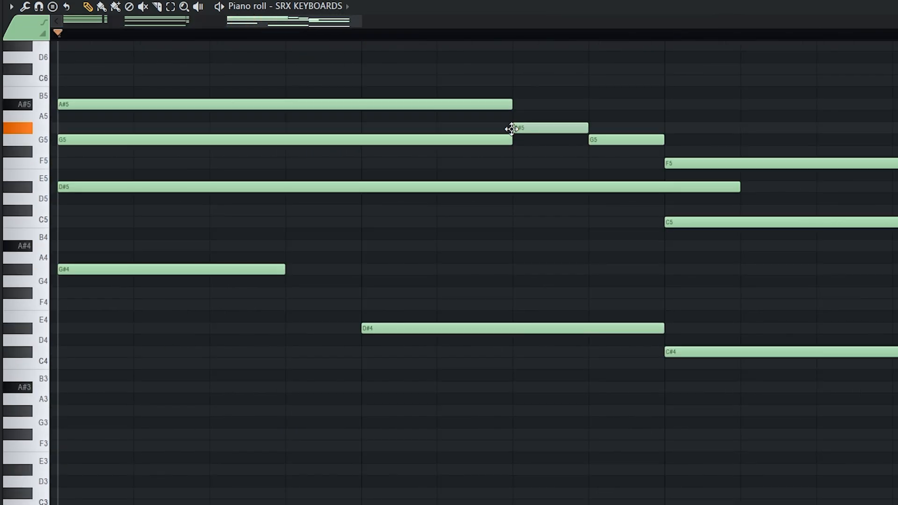
left_click_drag(509, 127, 434, 127)
left_click_drag(605, 140, 529, 141)
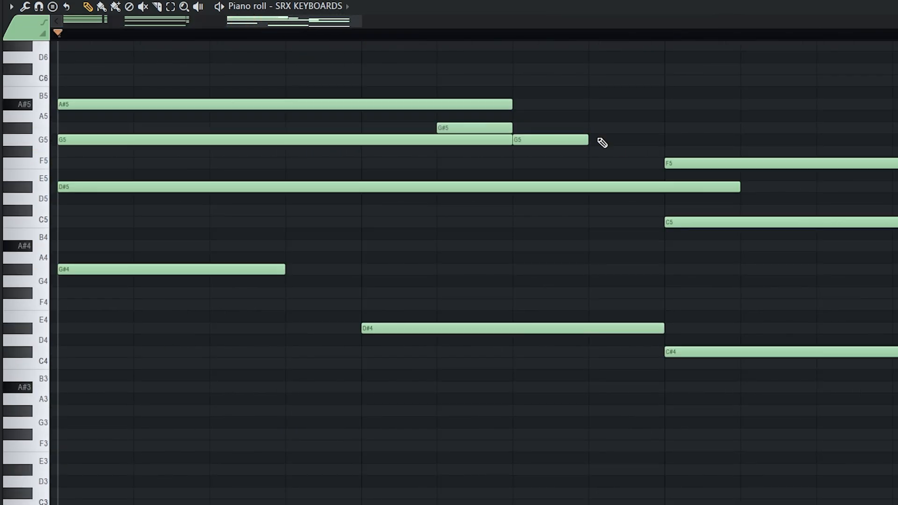
left_click_drag(700, 136, 774, 243)
left_click_drag(822, 146, 754, 355)
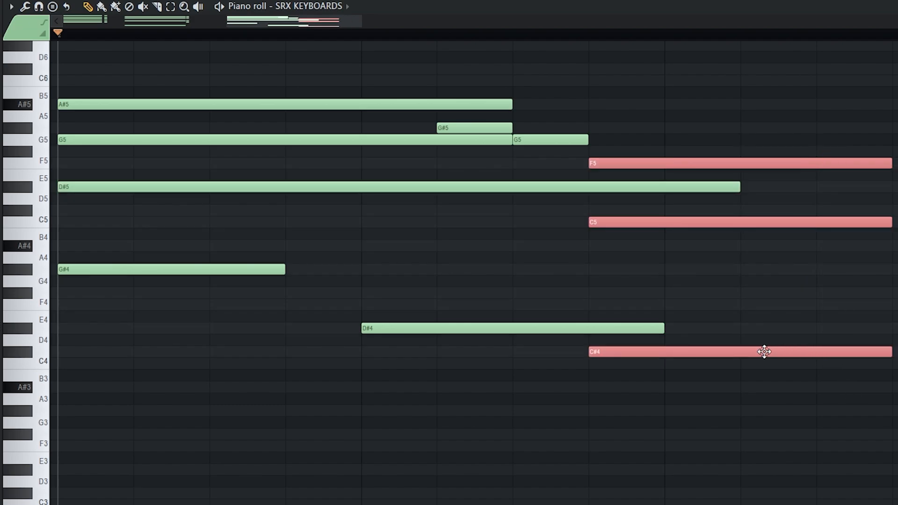
key("ctrl+d")
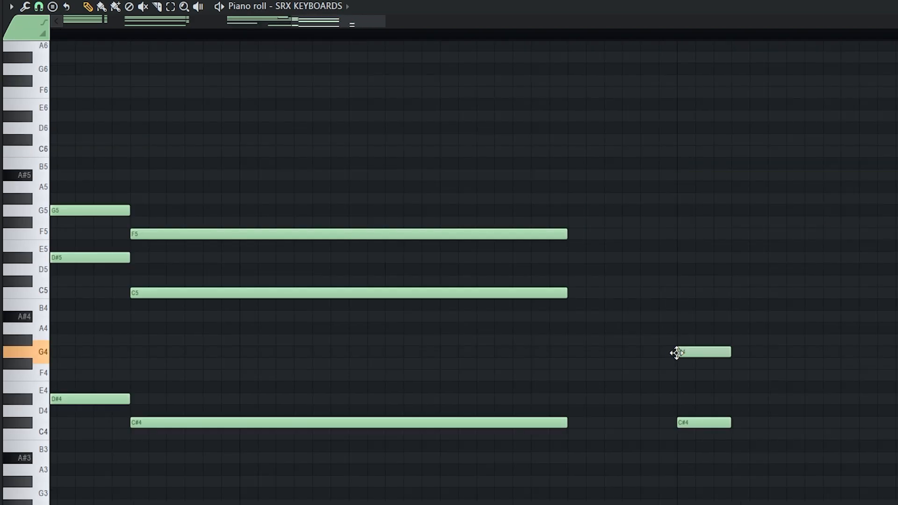
left_click_drag(676, 351, 681, 370)
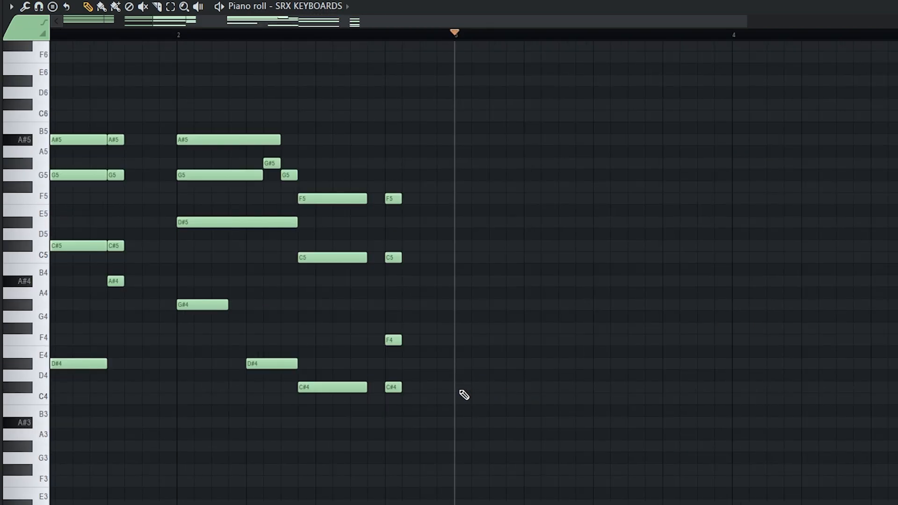
Step: Add a C#4, a long C4, and F4 and C5 notes for the new chord
left_click(461, 391)
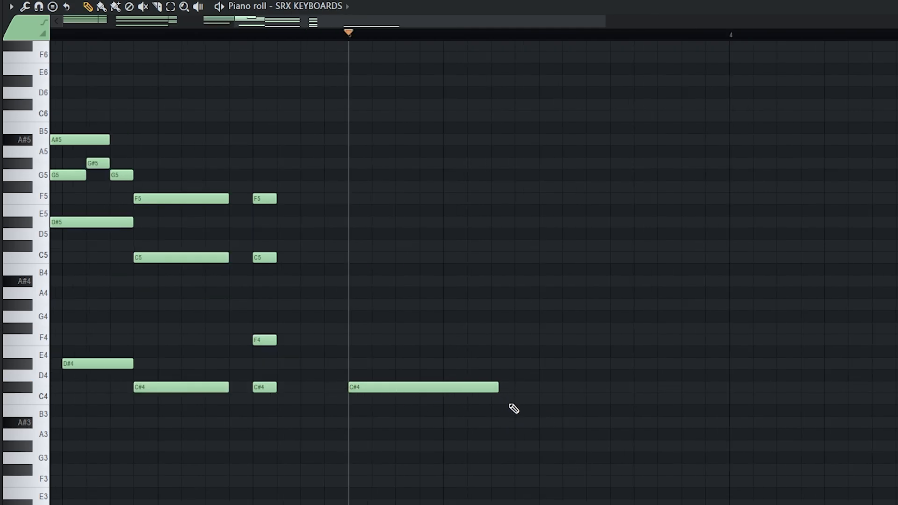
left_click(517, 400)
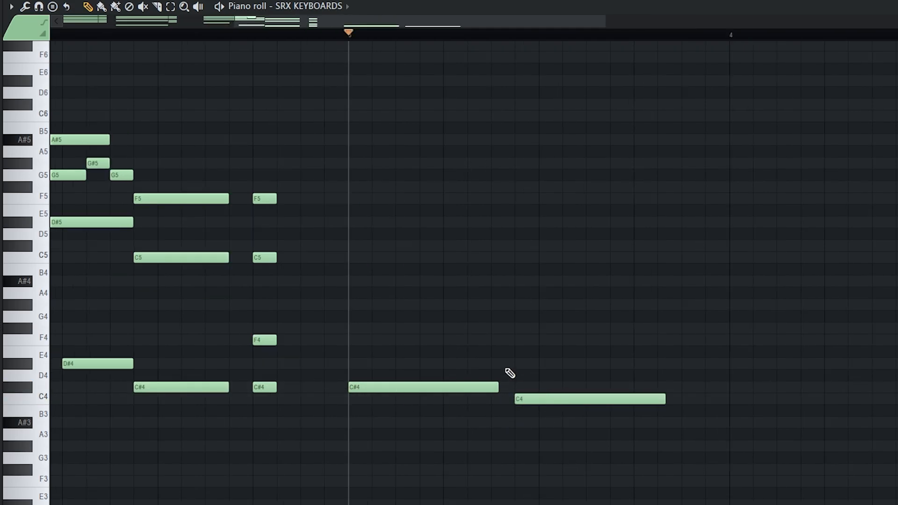
left_click(731, 340)
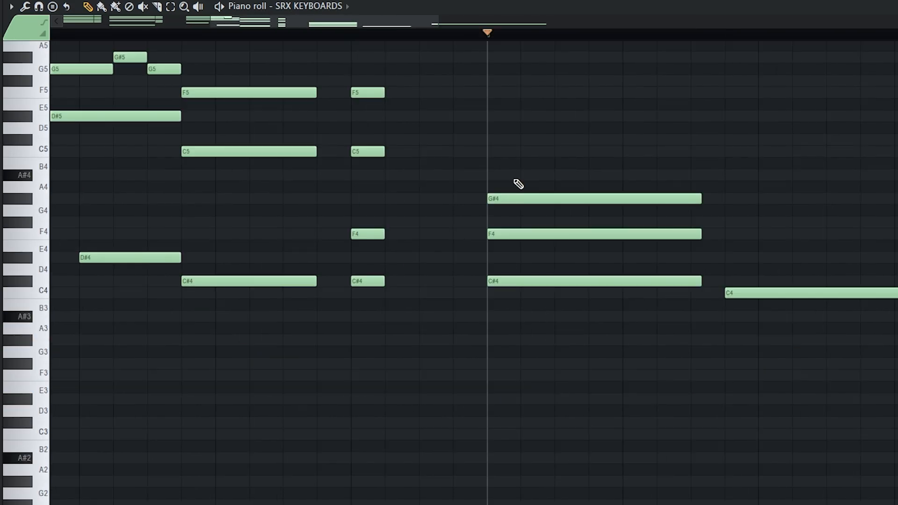
left_click(492, 152)
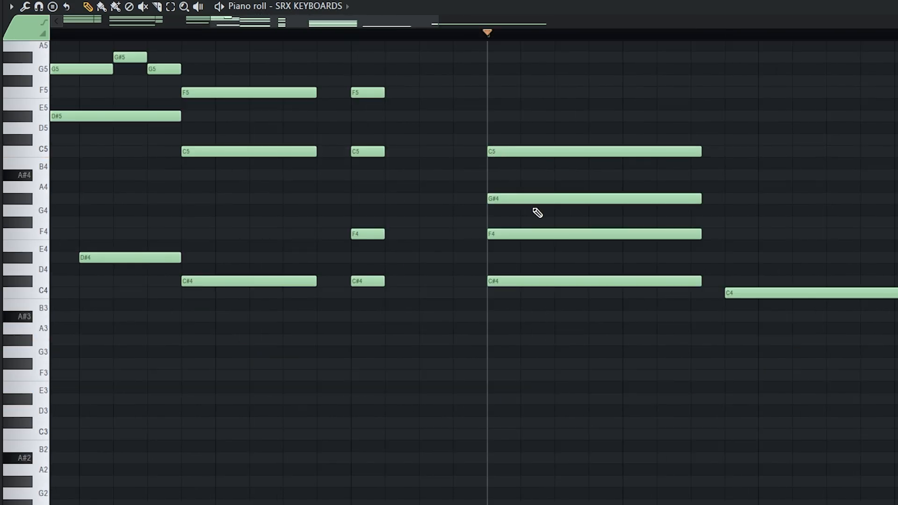
Step: Raise the G#4 and F4 chord notes an octave and add a C6 aligned with the chord
left_click_drag(520, 183, 523, 235)
key("ctrl+Up")
scroll(527, 235, "up", 3)
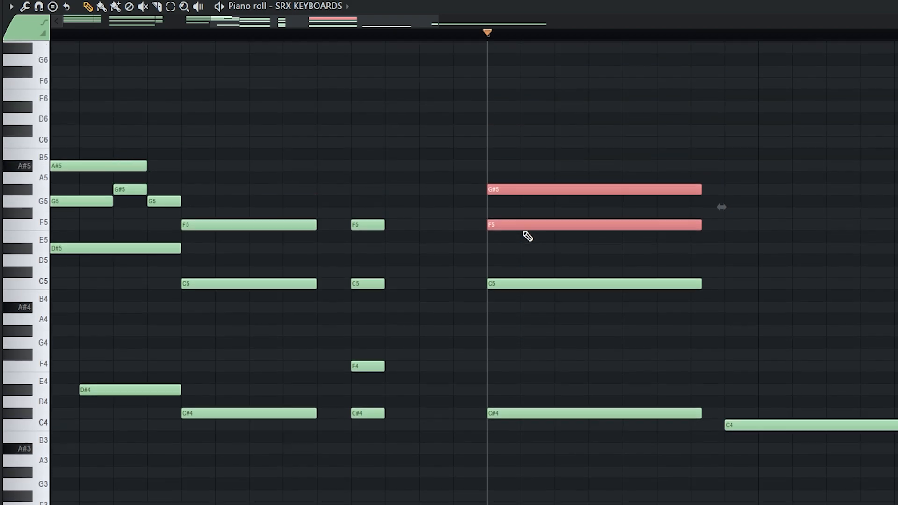
left_click(543, 173)
left_click_drag(520, 155, 534, 153)
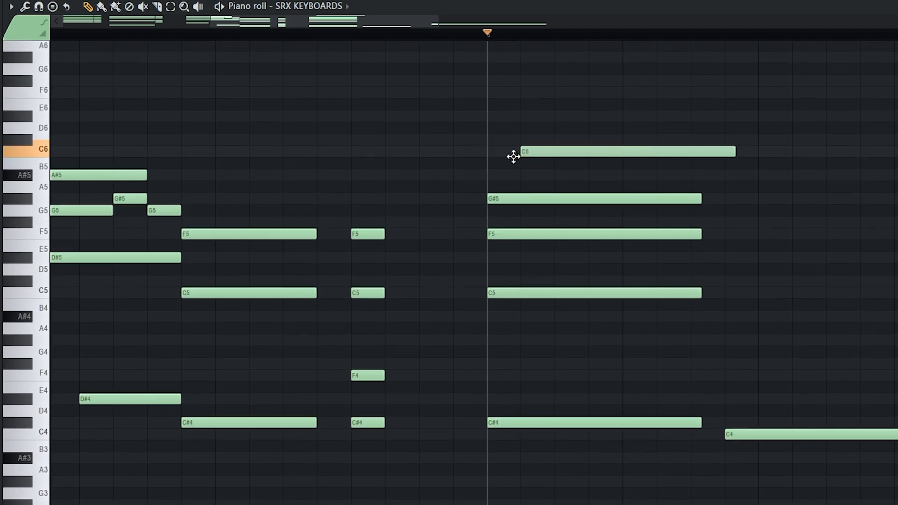
left_click_drag(513, 156, 480, 156)
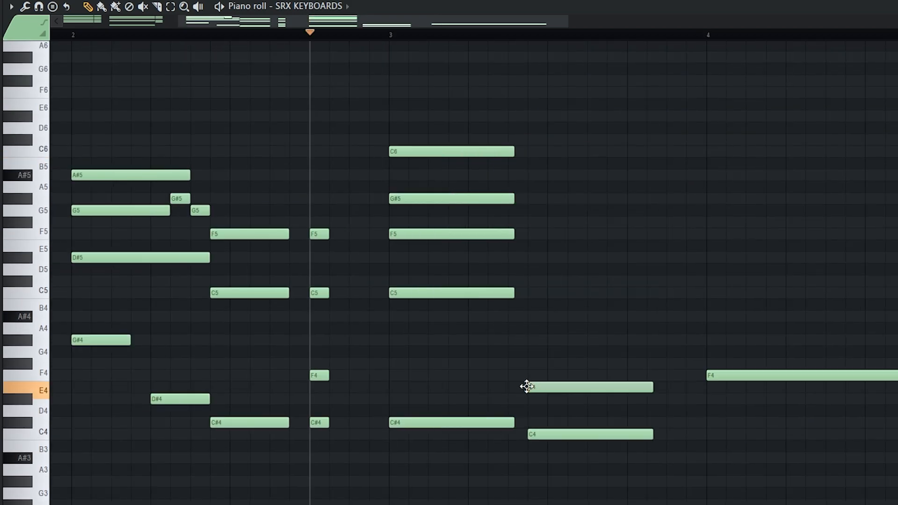
Step: Draw the next chord with E4, G4 and A#4, raising G4 and E4 an octave
left_click(557, 352)
left_click_drag(576, 352, 556, 352)
left_click(557, 305)
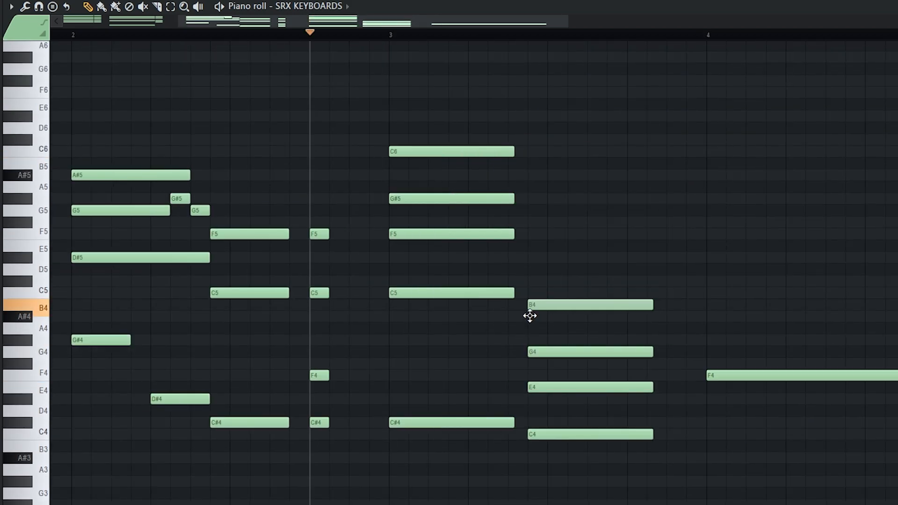
left_click_drag(530, 316, 567, 384)
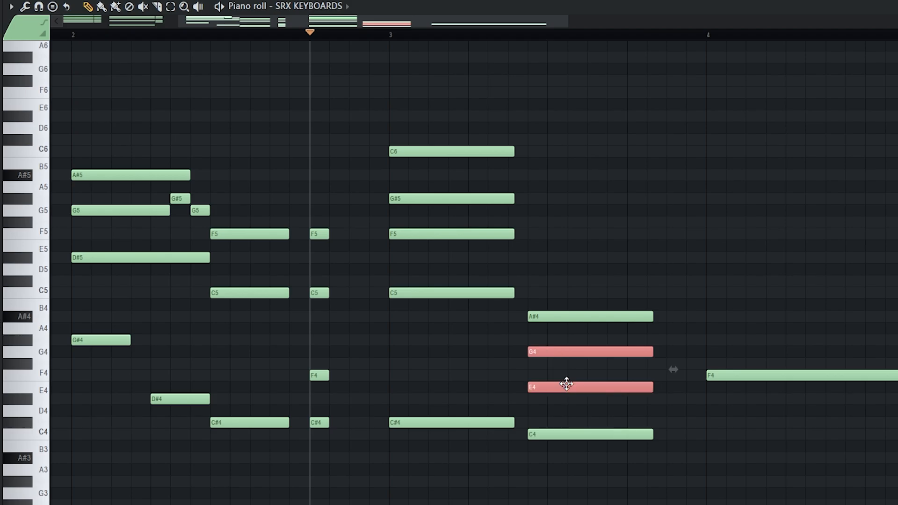
key("ctrl+Up")
key("ctrl+d")
scroll(568, 342, "up", 1)
left_click_drag(518, 324, 538, 319)
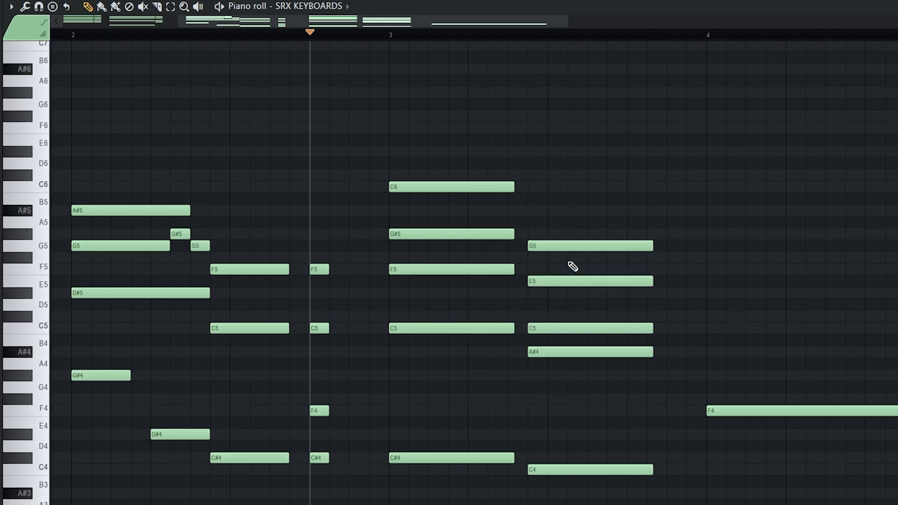
Step: Add C5, D#5 and G5 notes at bar 4 and a high top note near bar 5
left_click(444, 408)
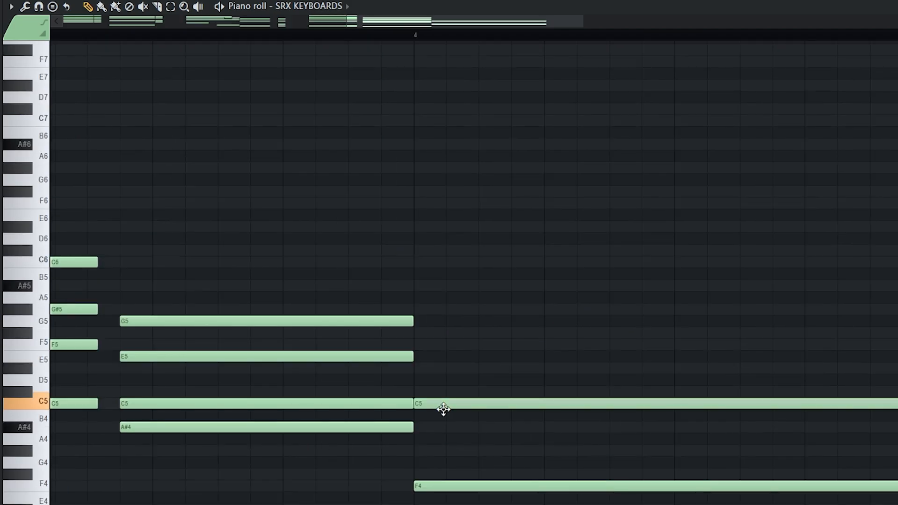
scroll(421, 407, "up", 1)
left_click(420, 407)
left_click_drag(442, 357, 417, 356)
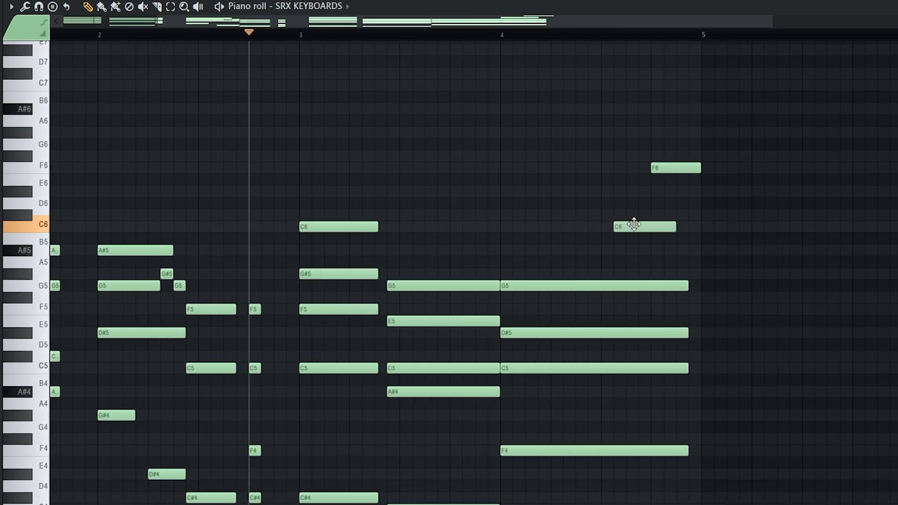
left_click_drag(634, 224, 642, 161)
scroll(642, 160, "up", 2)
left_click(669, 239)
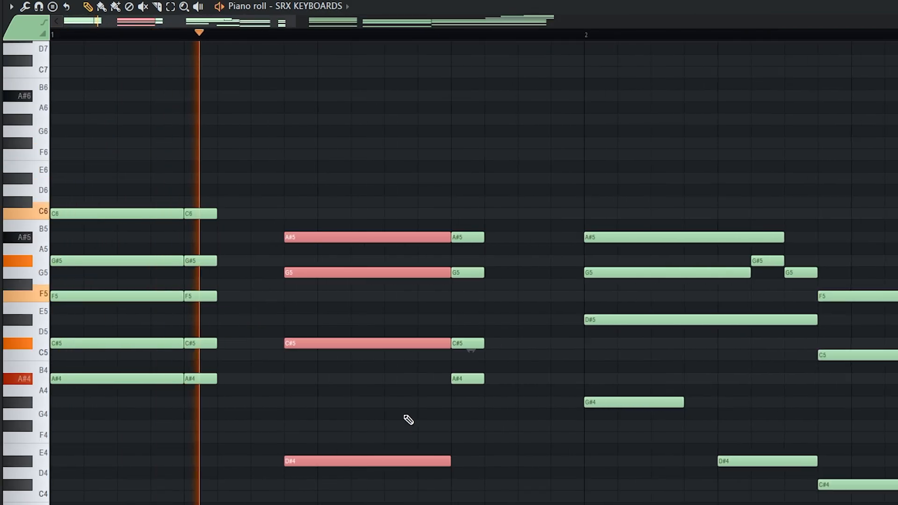
scroll(359, 419, "down", 4)
left_click(359, 419, "ctrl")
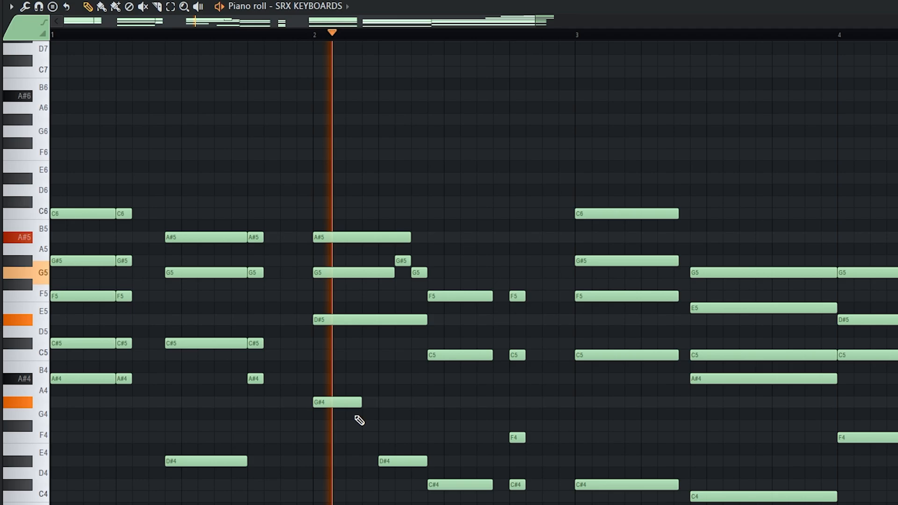
Step: Stop playback and duplicate the phrase with Ctrl+B so it repeats from bar 5
scroll(360, 421, "down", 3)
scroll(359, 421, "down", 1)
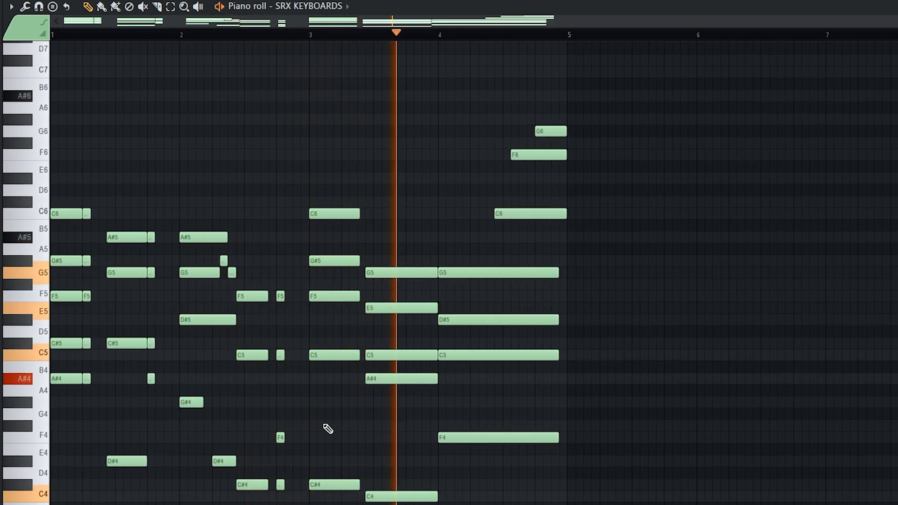
scroll(398, 449, "down", 3)
scroll(515, 473, "up", 3)
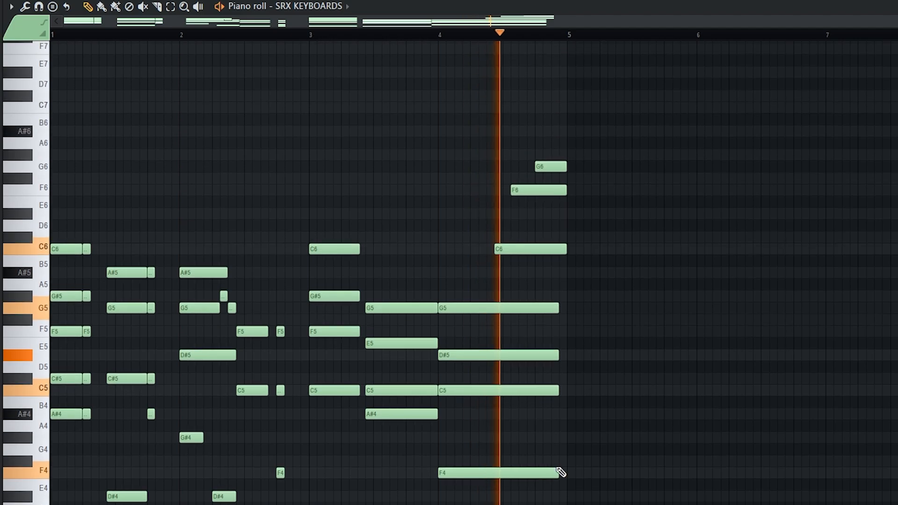
scroll(579, 457, "down", 3)
key("space")
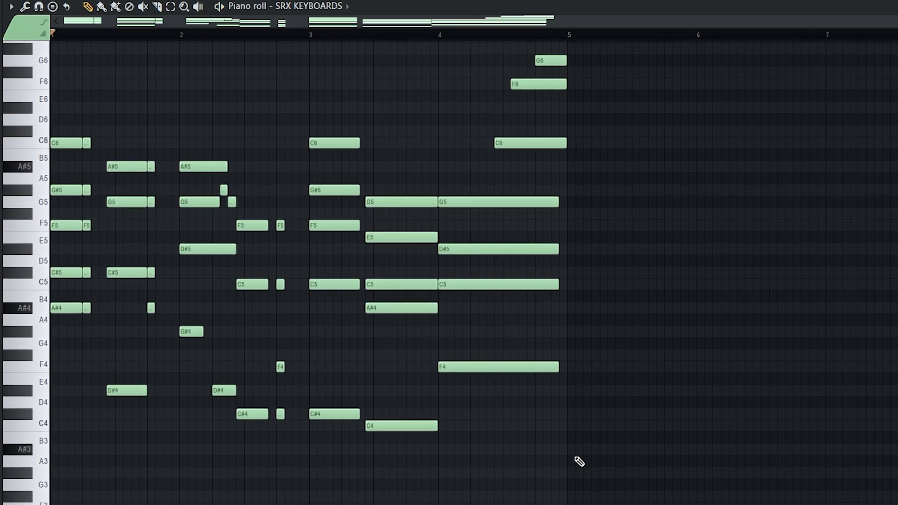
key("ctrl+b")
Step: Add A#6 and C7 to the rising line, shorten F4, and add D#4 and D4 after it
left_click(539, 207)
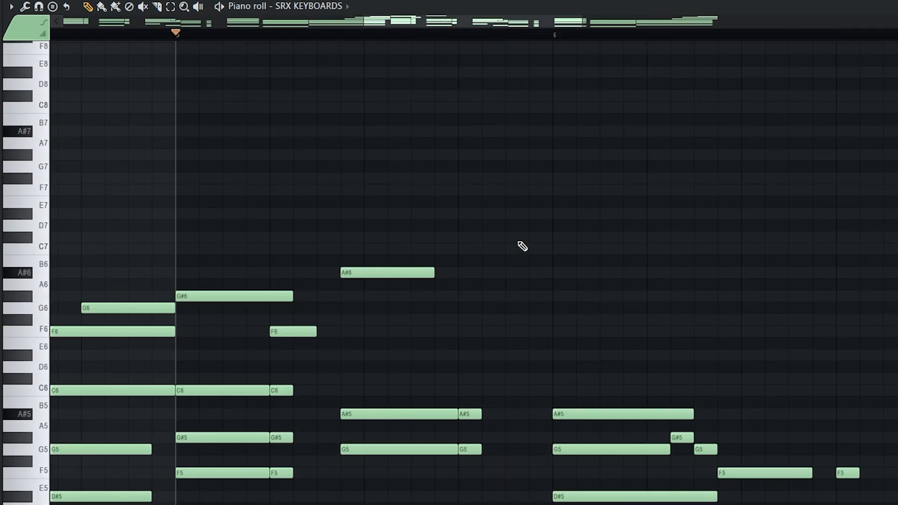
mouse_move(538, 236)
left_mouse_down()
mouse_move(515, 243)
mouse_move(599, 252)
left_mouse_up()
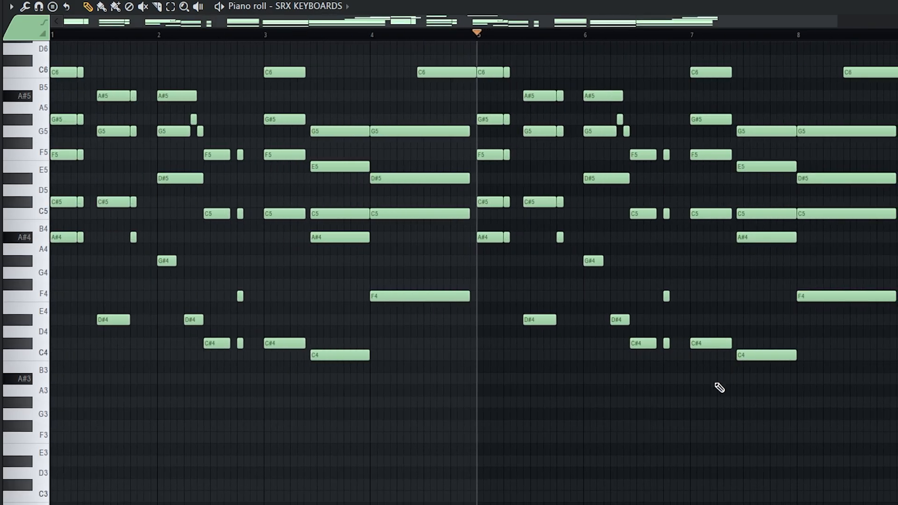
scroll(718, 387, "up", 1)
left_click_drag(679, 503, 579, 178)
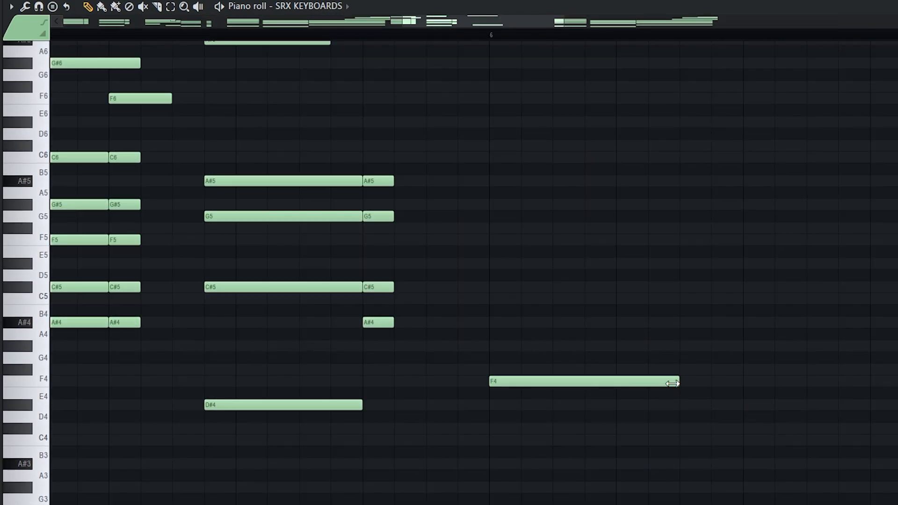
left_click_drag(672, 383, 616, 384)
left_click_drag(629, 417, 624, 399)
left_click(716, 417)
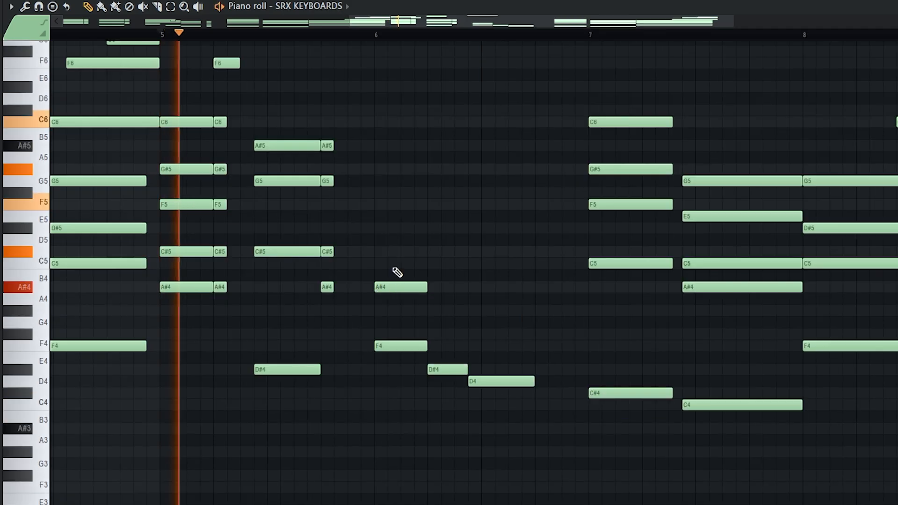
Step: Add a C5–F5 chord at bar 6, copy it twice, lower G#4 to F4, and trim note ends
left_click(375, 260)
left_click(388, 205)
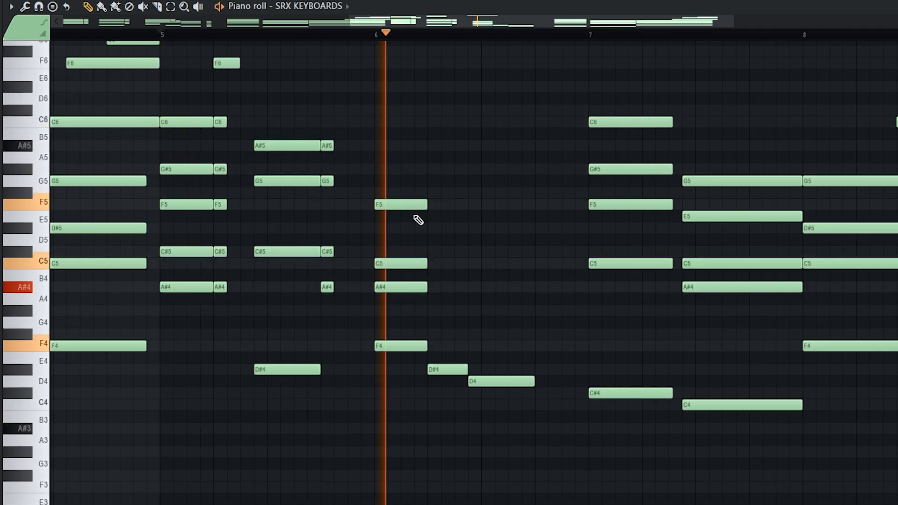
left_click_drag(404, 287, 448, 303)
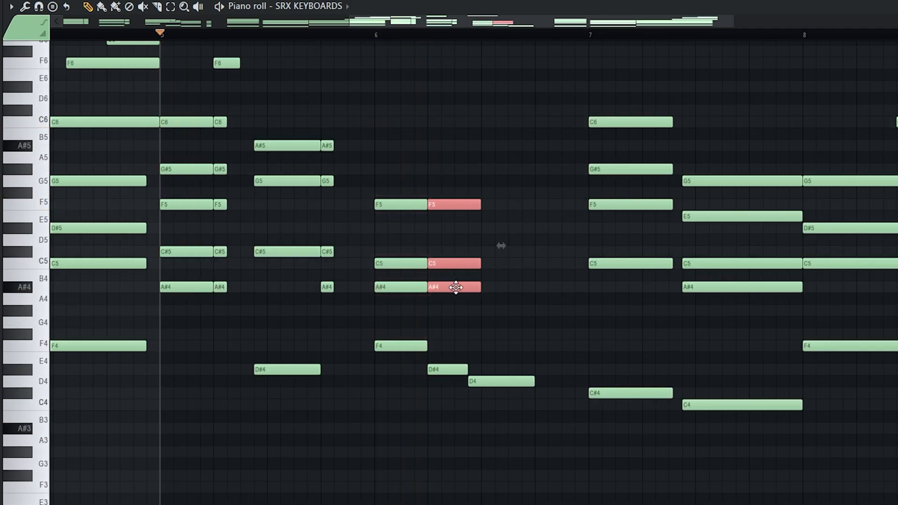
key("ctrl+d")
left_click_drag(423, 325, 529, 204)
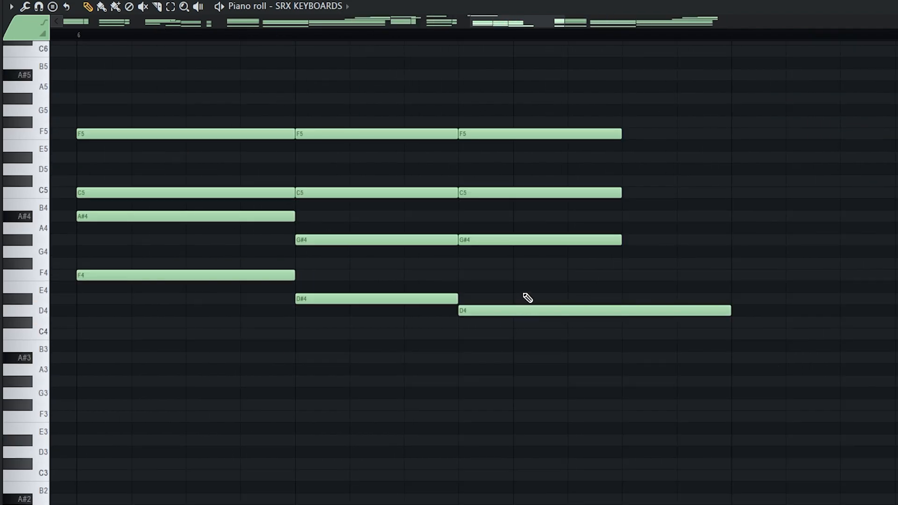
left_click_drag(517, 240, 508, 281)
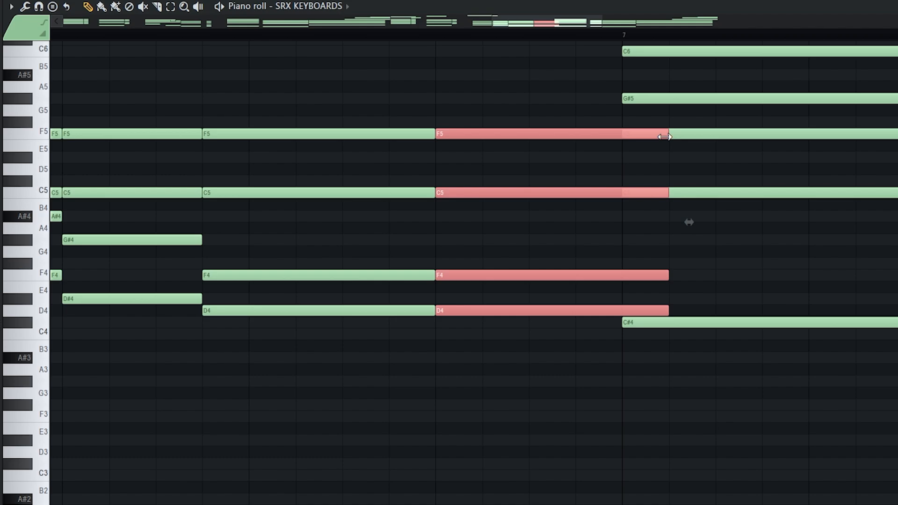
left_click_drag(665, 137, 468, 145)
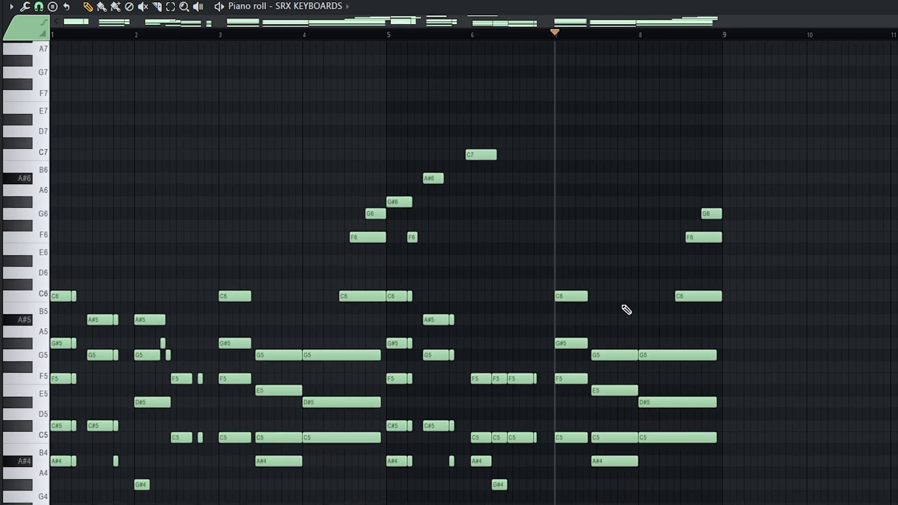
scroll(626, 311, "down", 2)
left_click_drag(557, 111, 743, 202, "ctrl")
left_click_drag(786, 503, 786, 503, "ctrl")
scroll(595, 282, "up", 4)
scroll(613, 201, "up", 4)
Step: Add a falling C7, A#6, G#6, G6 note run after bar 7
scroll(562, 195, "up", 2)
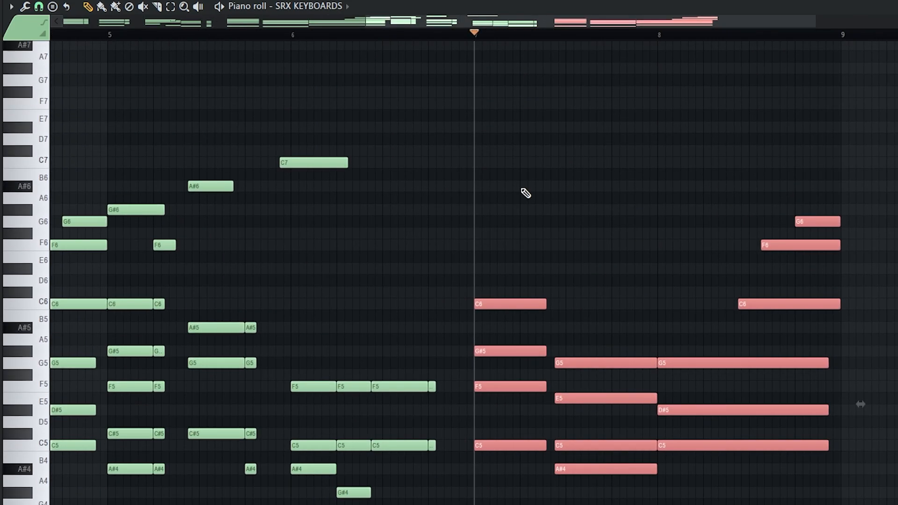
left_click(549, 196, "ctrl")
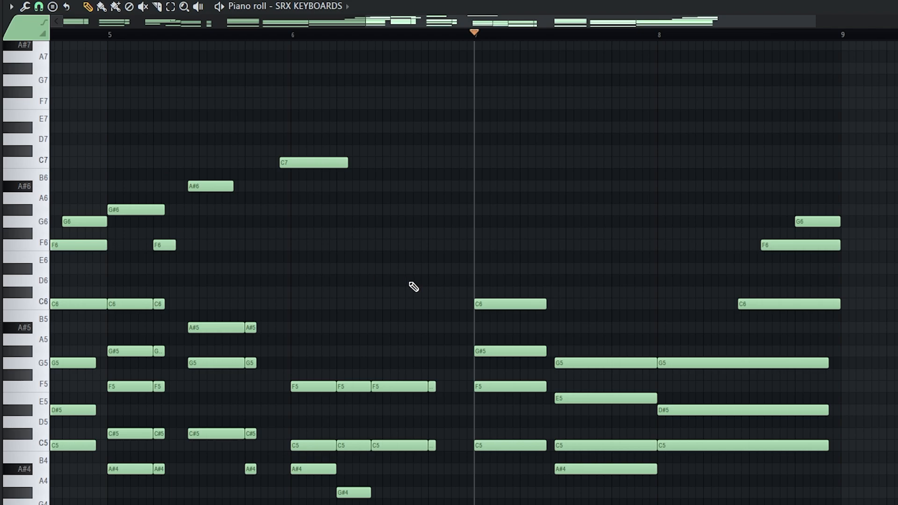
scroll(475, 225, "up", 4)
left_click(675, 170)
left_click(671, 187)
left_click(693, 207)
left_click(718, 220)
Step: Play back the section from bar 7 to hear the new run
scroll(718, 221, "down", 3)
key("space")
key("space")
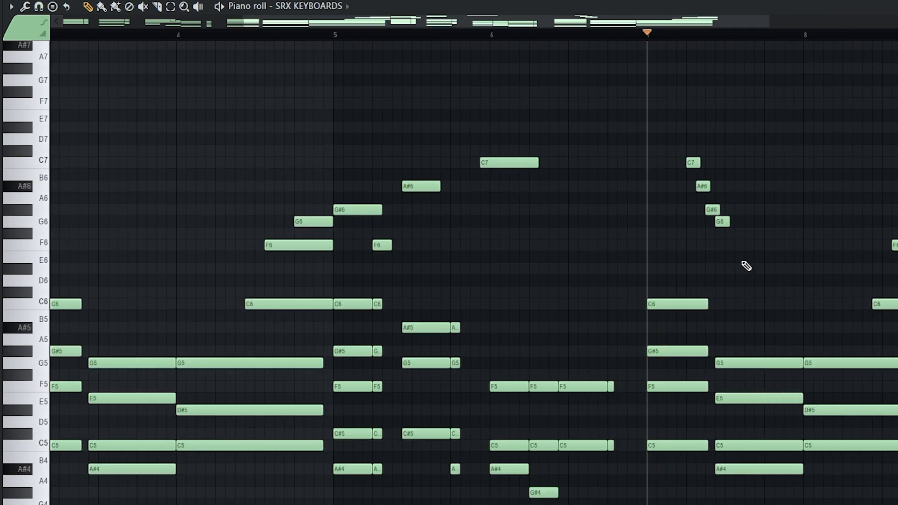
scroll(747, 266, "up", 3)
key("space")
scroll(746, 269, "down", 4)
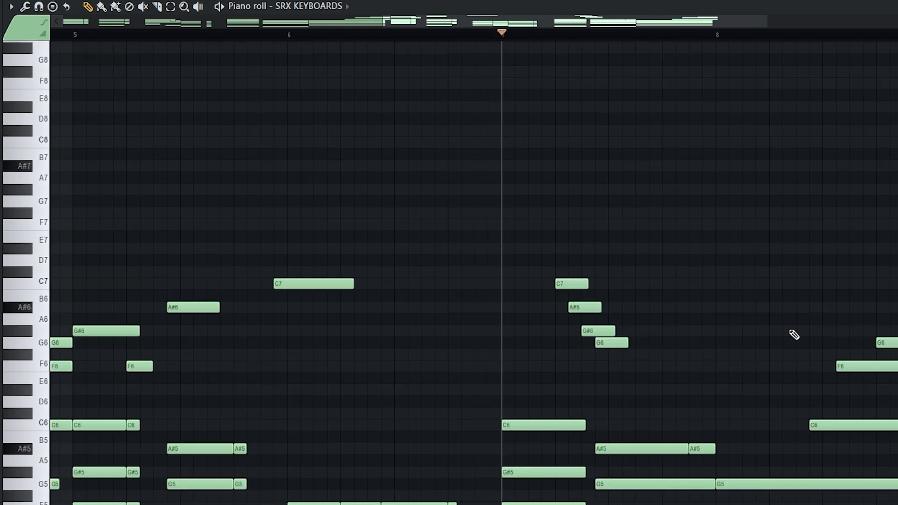
key("space")
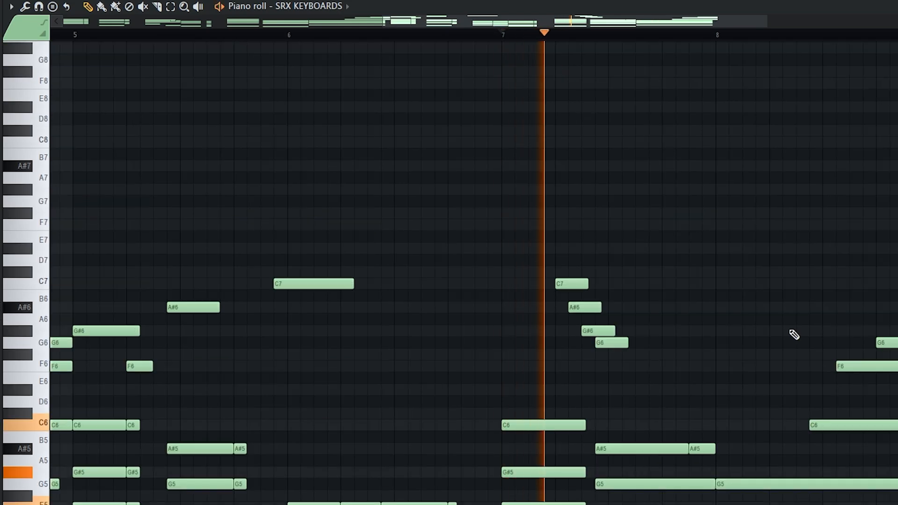
key("space")
Step: Add an A#5 and a D#6 note and a second G5 near bar 8, then play the part
left_click(724, 438)
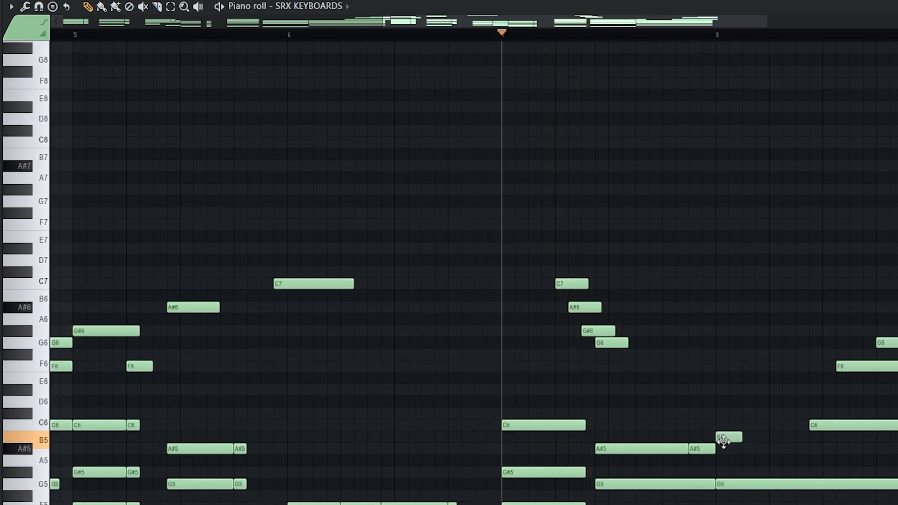
left_click_drag(726, 448, 721, 456)
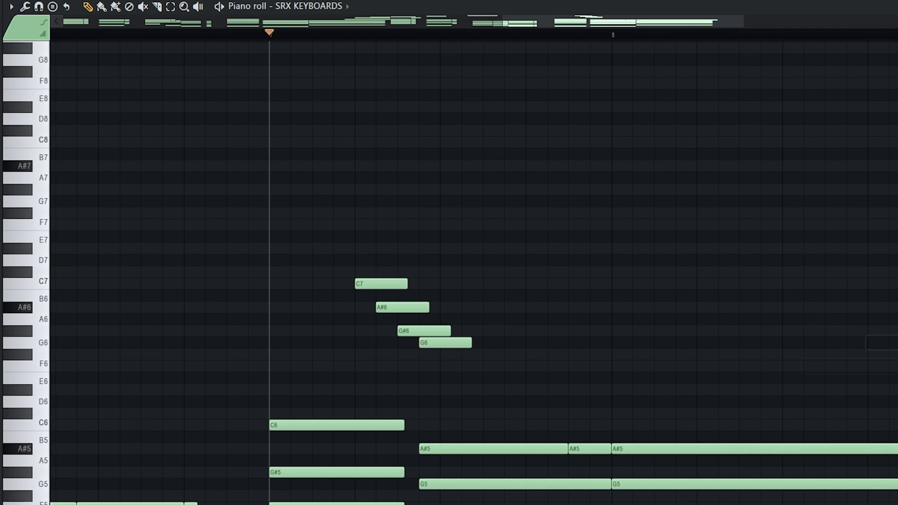
scroll(616, 389, "up", 3)
left_click_drag(616, 389, 616, 403)
left_click(702, 429)
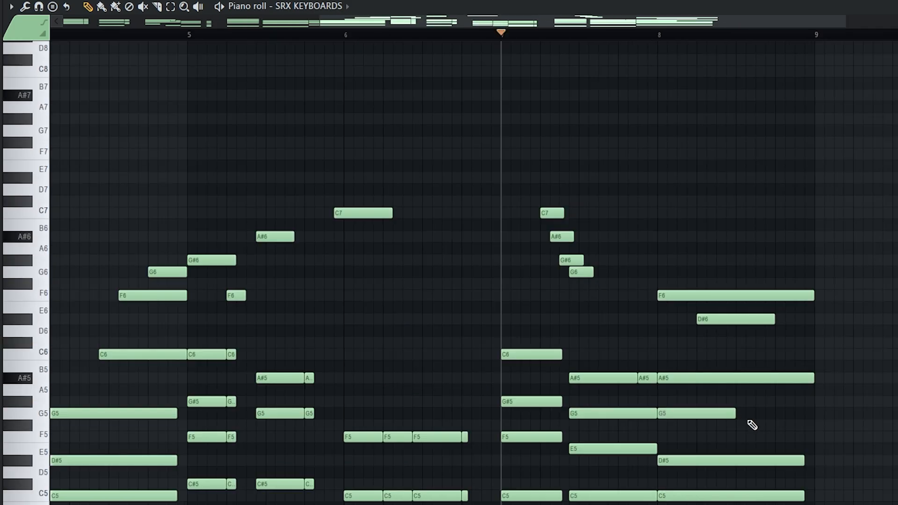
left_click(749, 414)
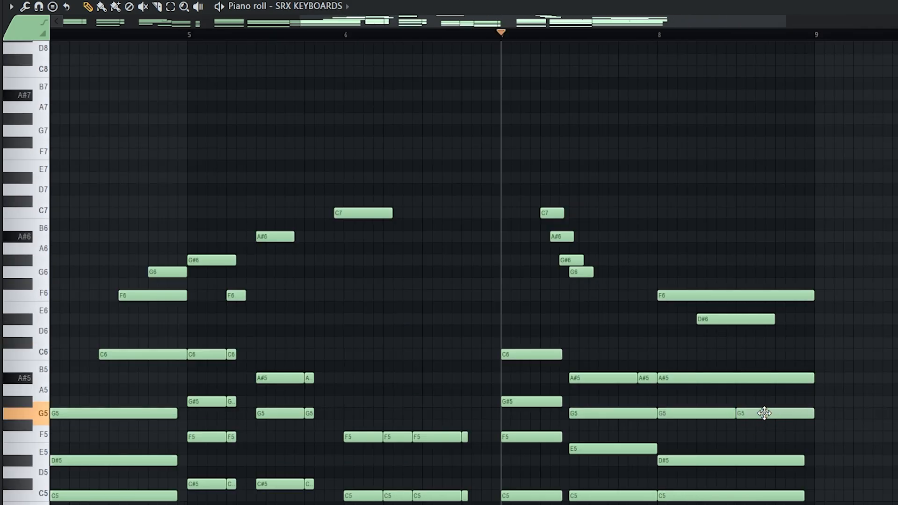
key("space")
Step: Shorten the middle G5 near bar 8 and replay the chord part from the start
scroll(770, 418, "down", 2)
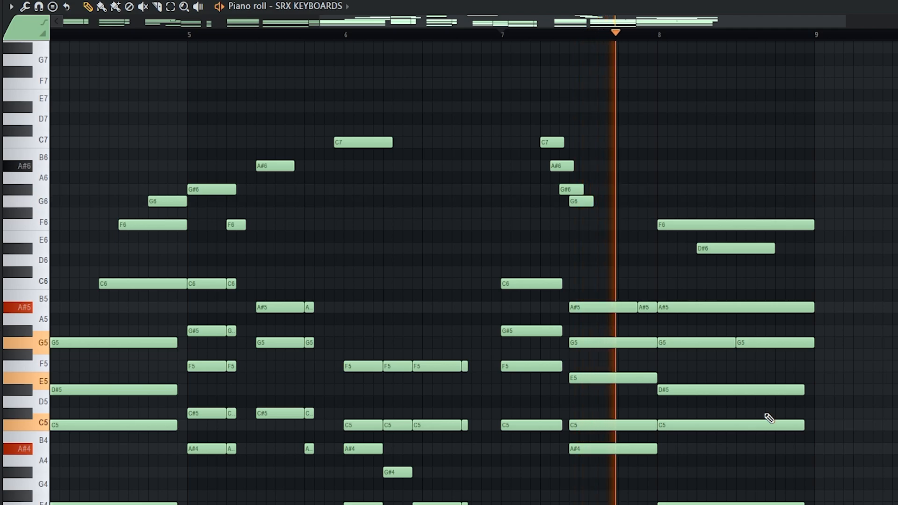
scroll(751, 385, "up", 2)
scroll(751, 385, "up", 2)
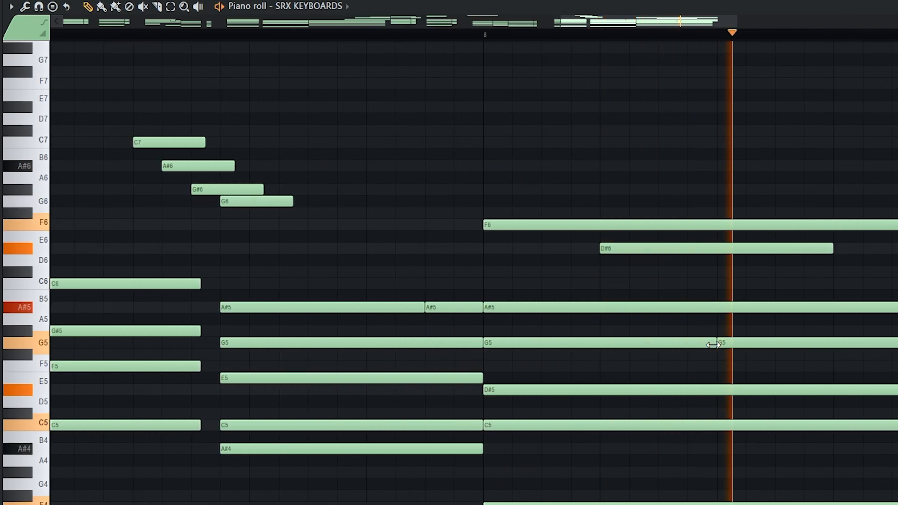
key("space")
mouse_move(713, 344)
left_mouse_down()
mouse_move(692, 345)
mouse_move(721, 344)
left_mouse_up()
key("space")
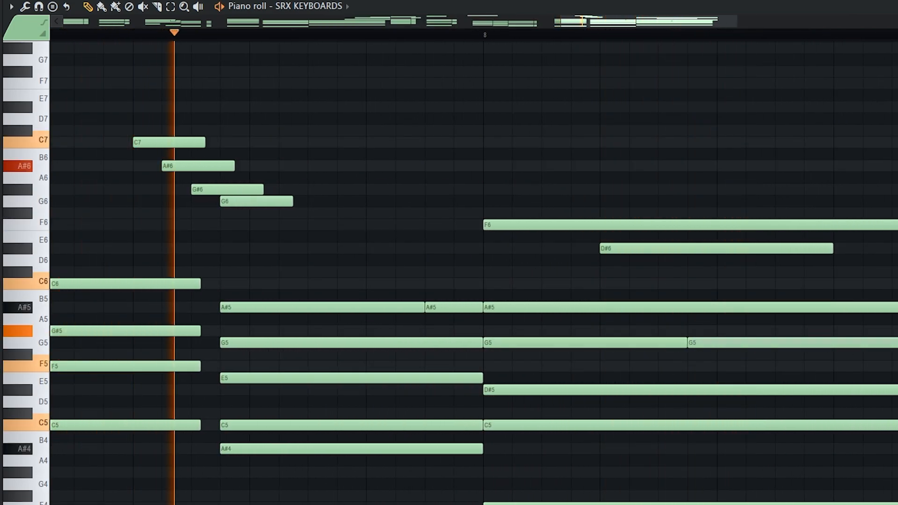
scroll(474, 273, "down", 3)
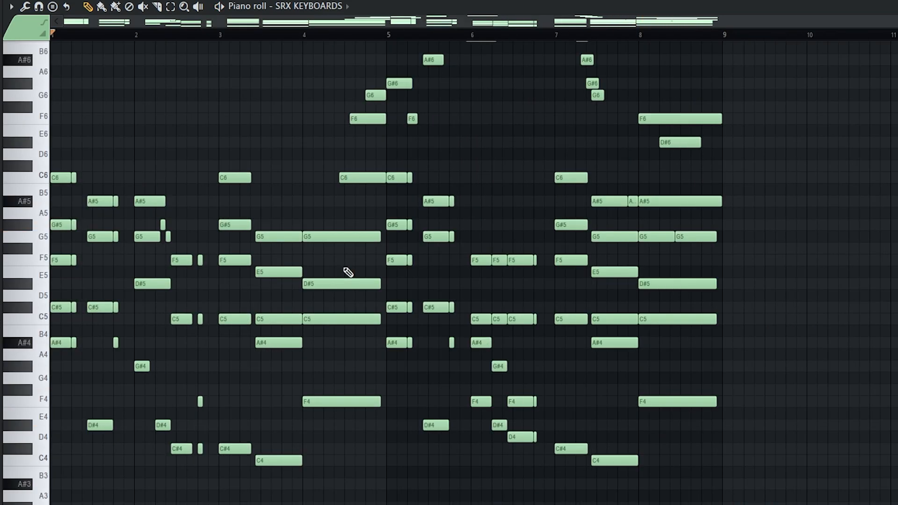
Step: Randomize the SRX KEYBOARDS note levels with Alt+R, select all notes and play them back
key("alt+r")
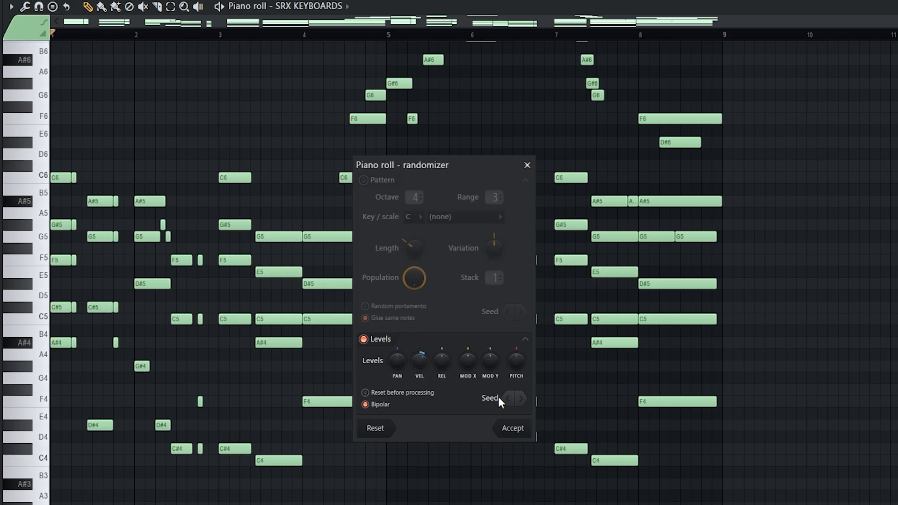
left_click(513, 429)
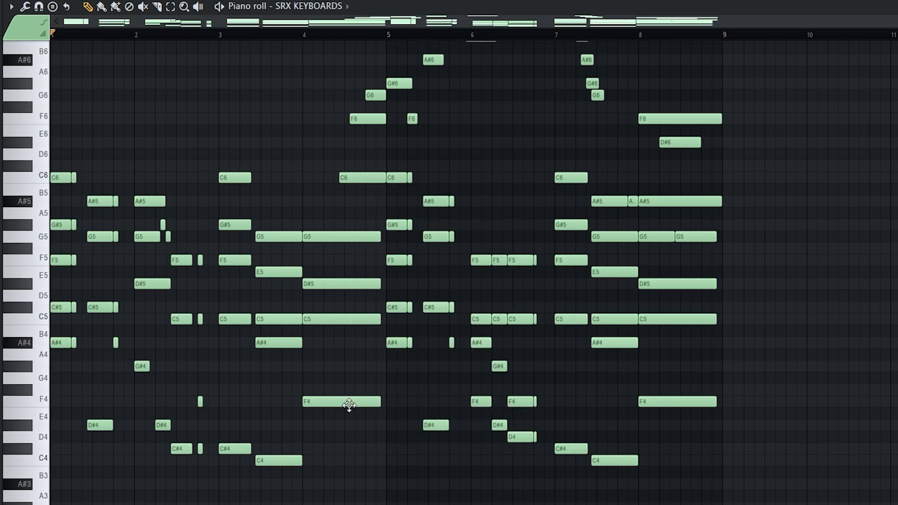
key("ctrl+a")
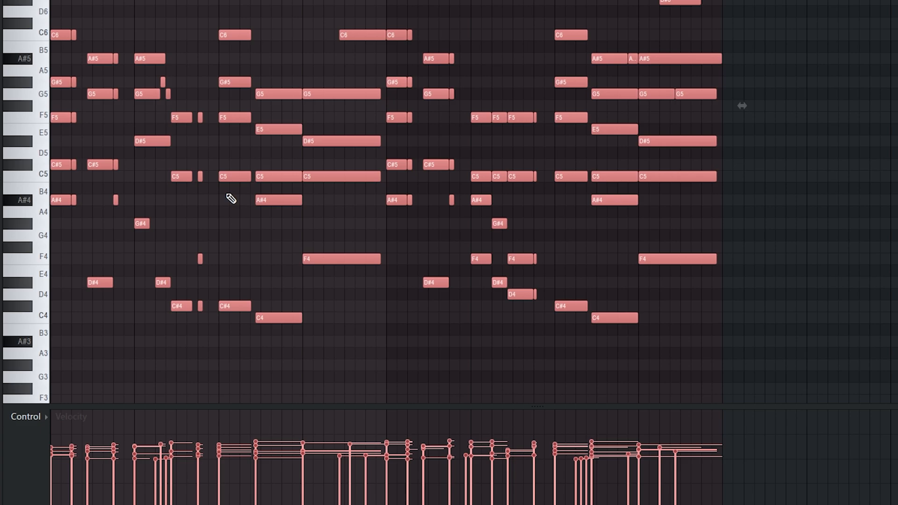
scroll(209, 215, "down", 2)
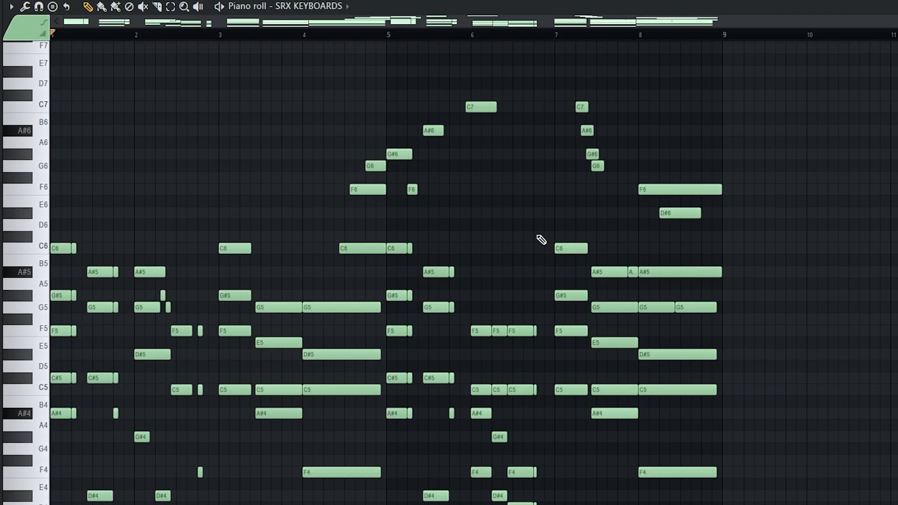
key("space")
scroll(542, 239, "down", 1)
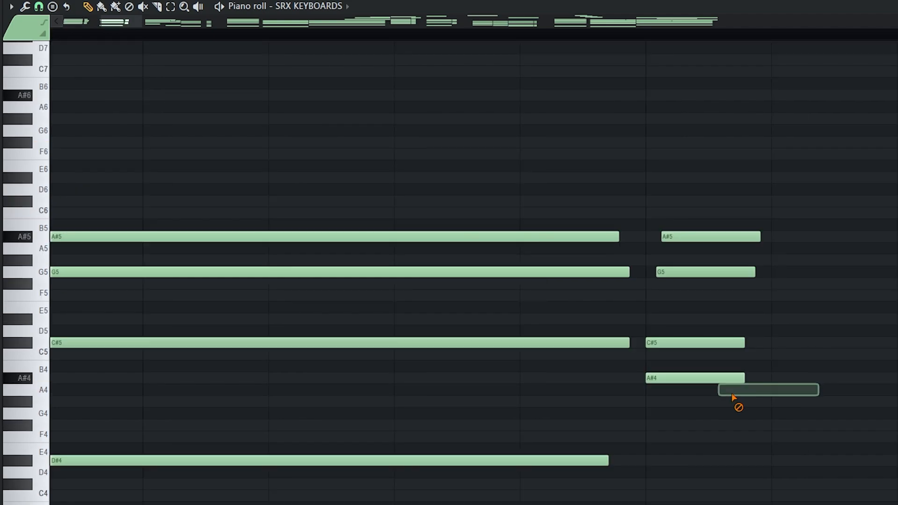
Step: Nudge the A#4 note later and offset the bar-6 four-note chord's starts into a strum
left_click_drag(704, 380, 724, 382)
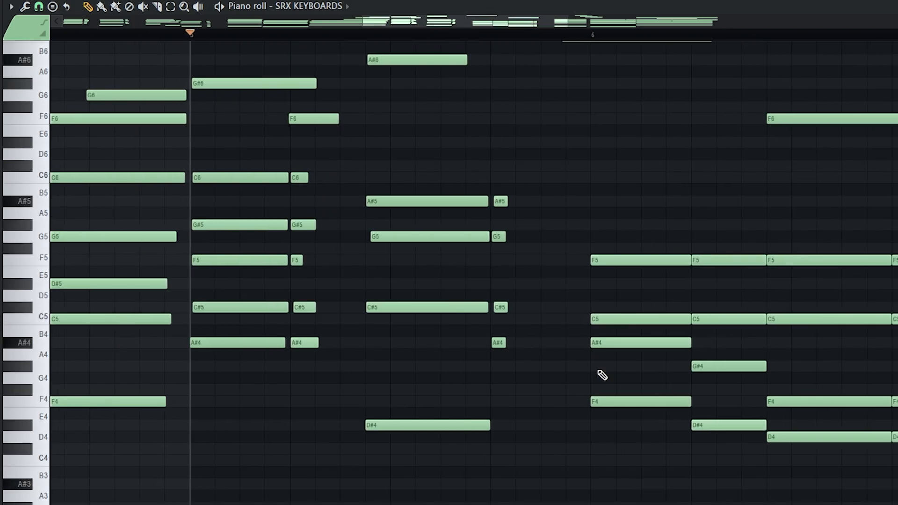
scroll(421, 278, "up", 3)
scroll(398, 328, "down", 1)
scroll(491, 379, "right", 4)
scroll(576, 419, "up", 1)
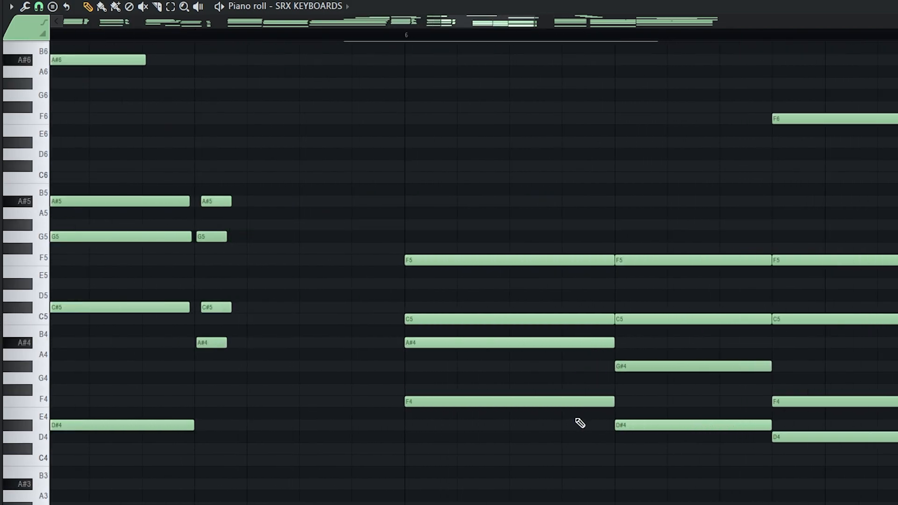
scroll(581, 423, "up", 1)
scroll(313, 244, "up", 5)
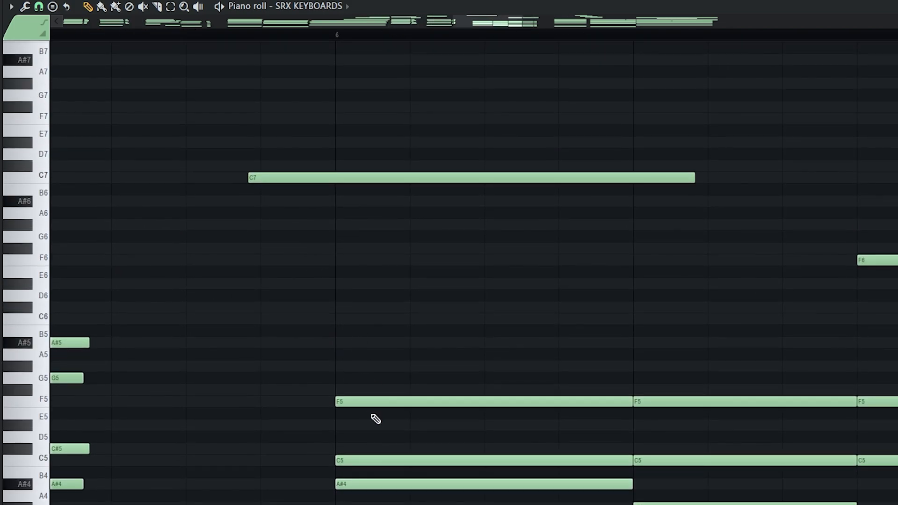
scroll(379, 327, "down", 5)
left_click_drag(579, 221, 600, 434)
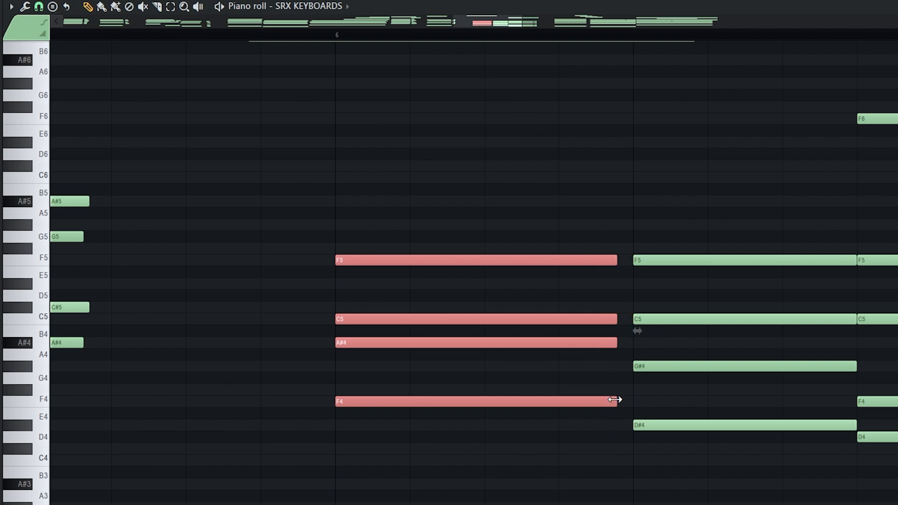
left_click(571, 437)
scroll(323, 374, "up", 2)
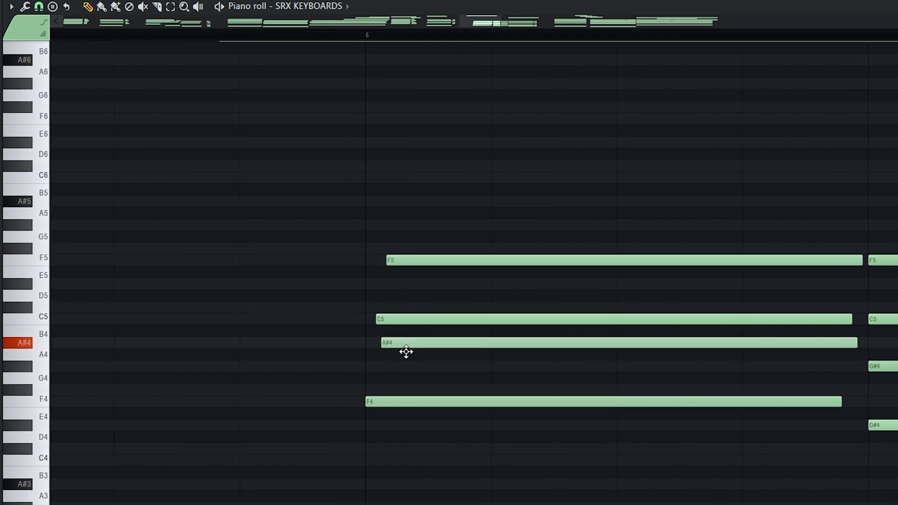
key("F7")
Step: Clone the SRX KEYBOARDS channel into SRX KEYBOARDS #2
right_click(195, 138)
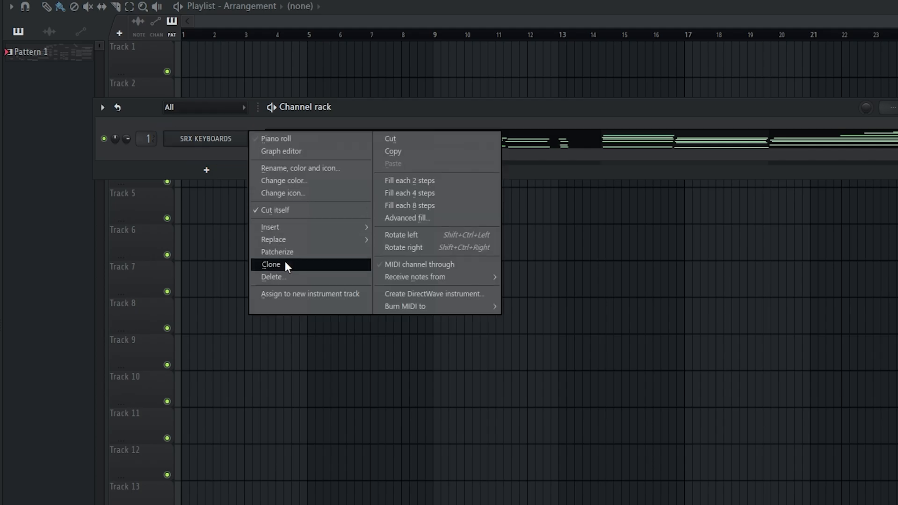
left_click(285, 265)
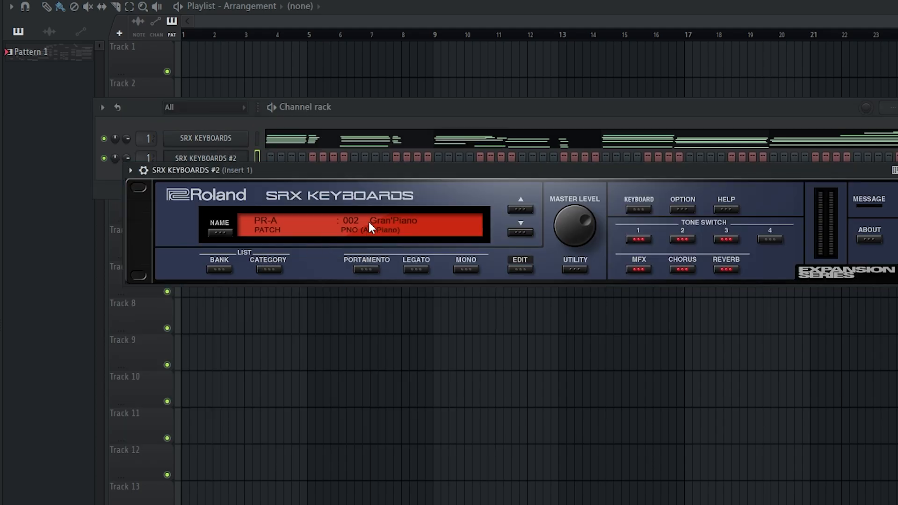
left_click(369, 222)
mouse_move(267, 256)
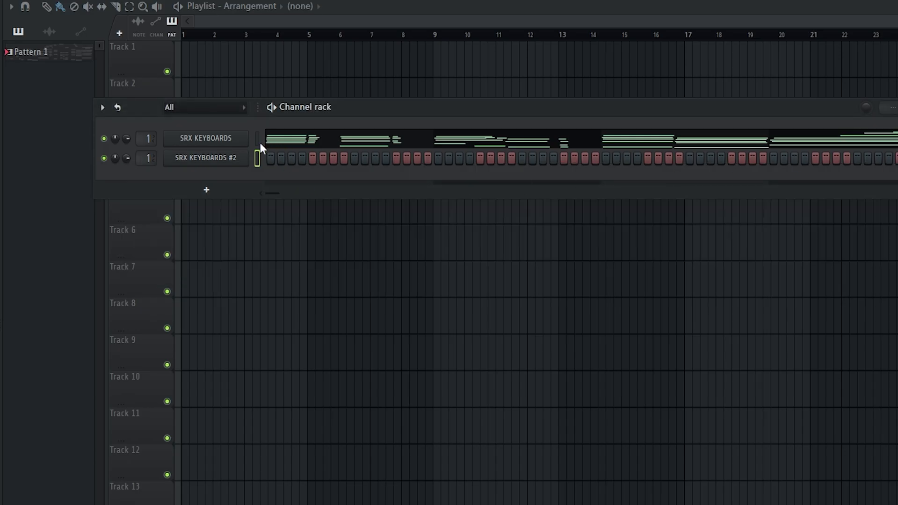
Step: Paste the chord notes into SRX KEYBOARDS #2 and delete its high melody notes, including D#6
left_click(258, 158)
key("ctrl+v")
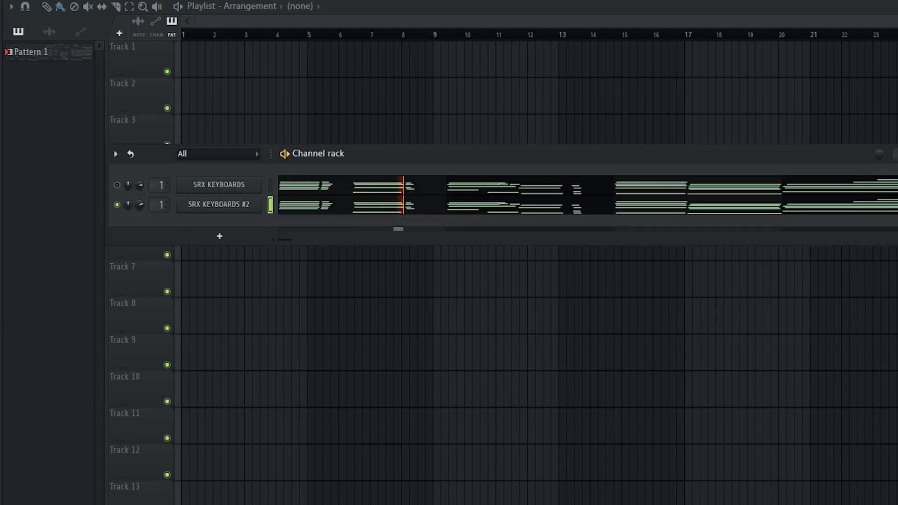
left_click(307, 209)
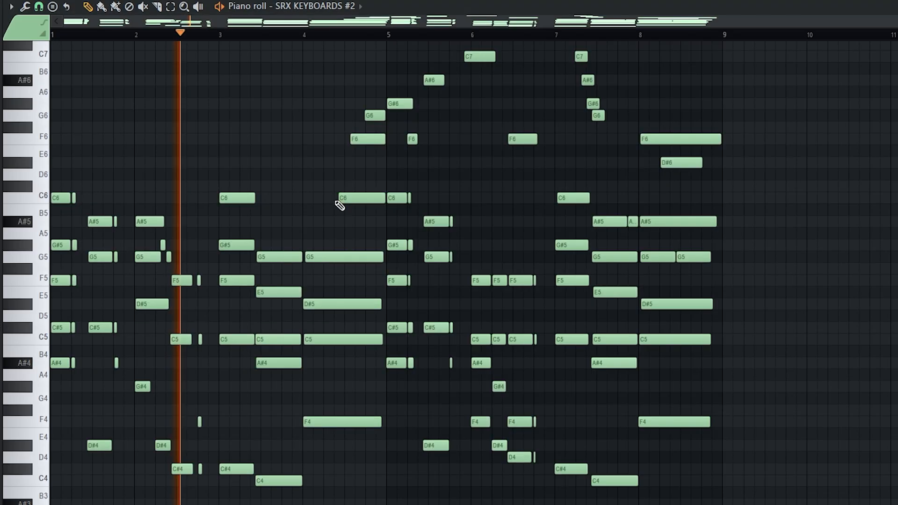
scroll(210, 302, "up", 2)
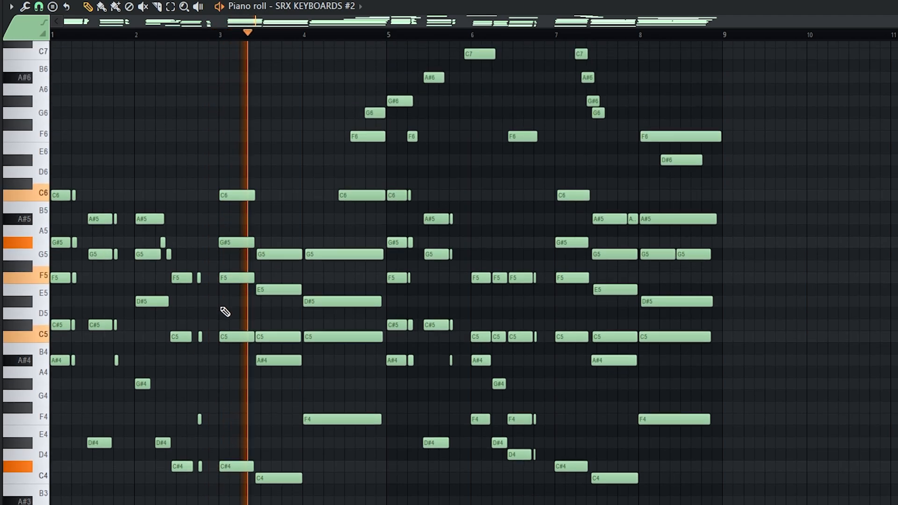
scroll(346, 342, "up", 4)
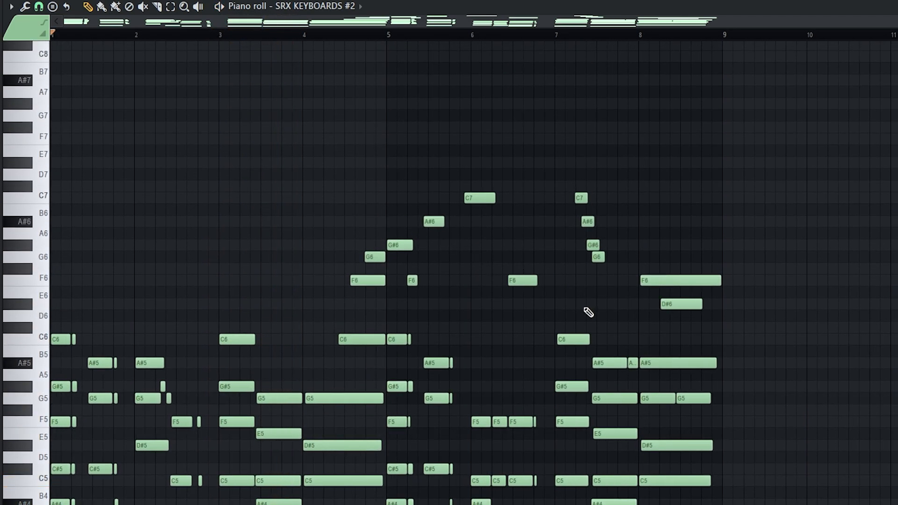
left_click_drag(613, 322, 402, 144)
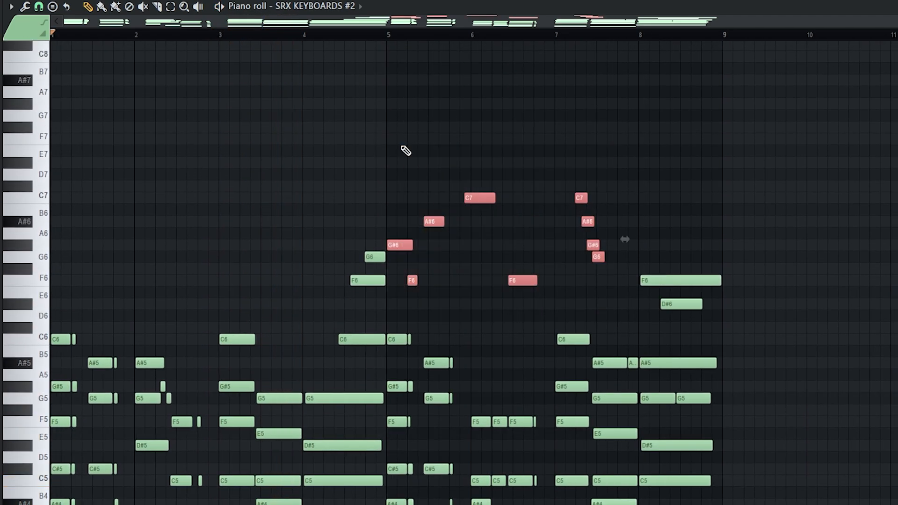
key("Delete")
right_click(672, 307)
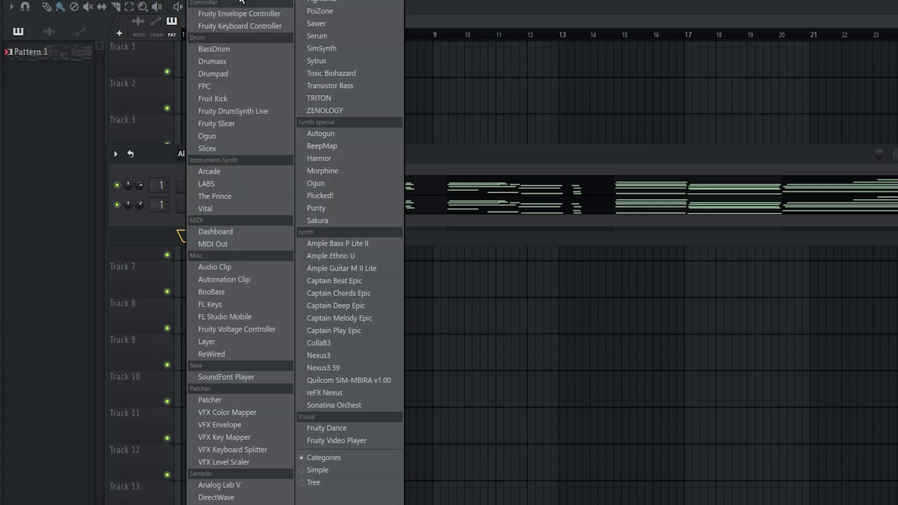
Step: Load SRX ELECTRIC PIANO via an 'srx' plugin search and choose patch 003: Pure EP2
left_click(219, 1)
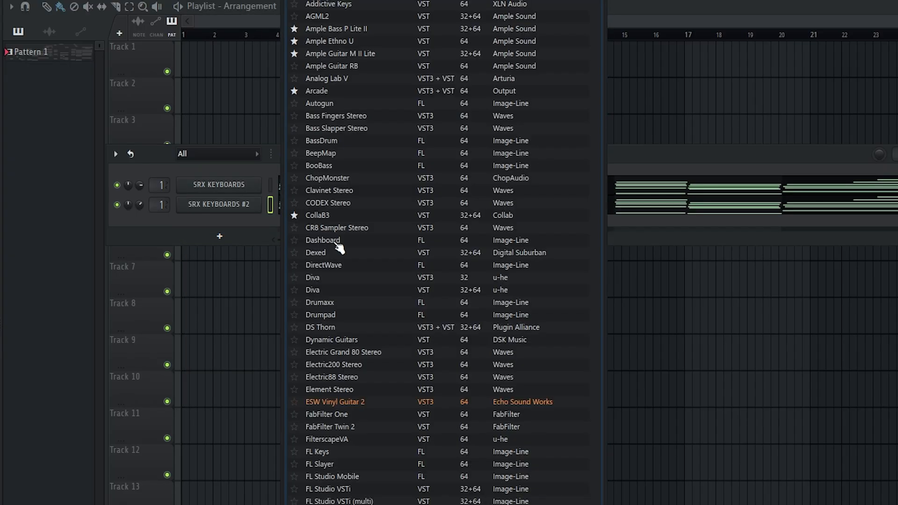
type("srx")
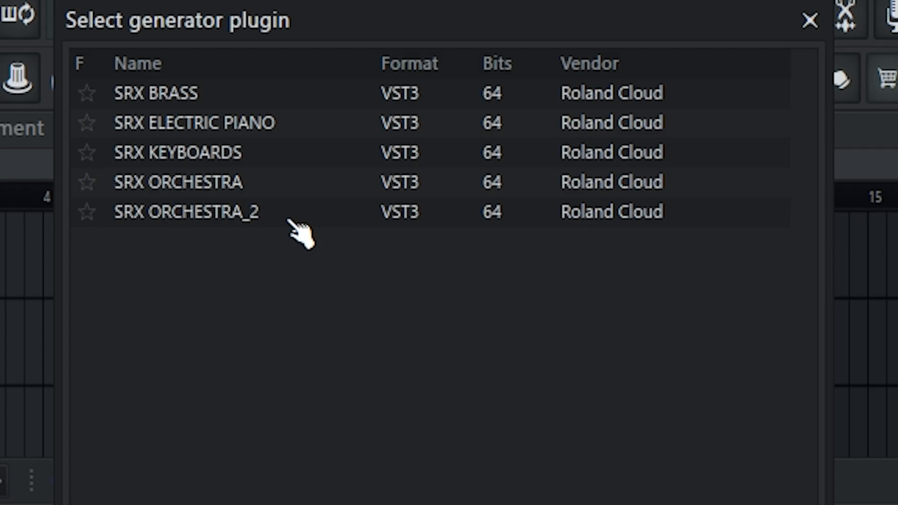
left_click(362, 16)
double_click(258, 166)
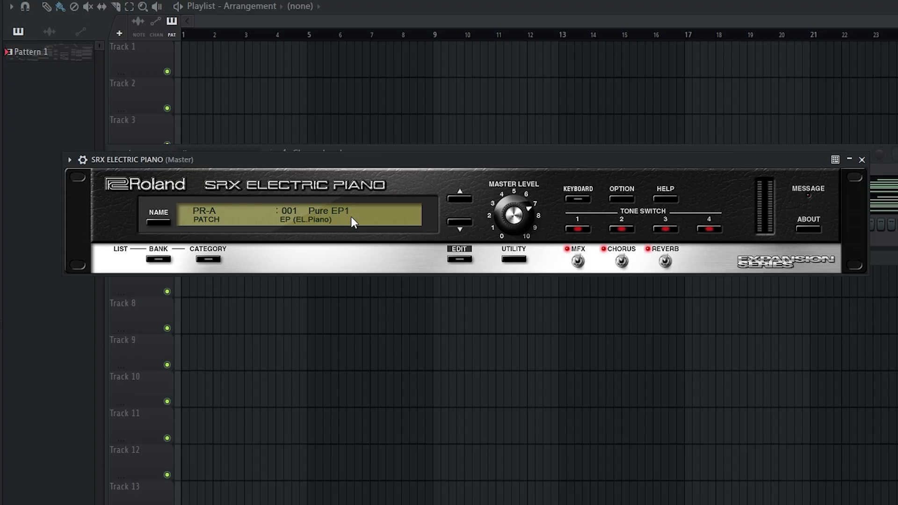
left_click(337, 209)
mouse_move(202, 237)
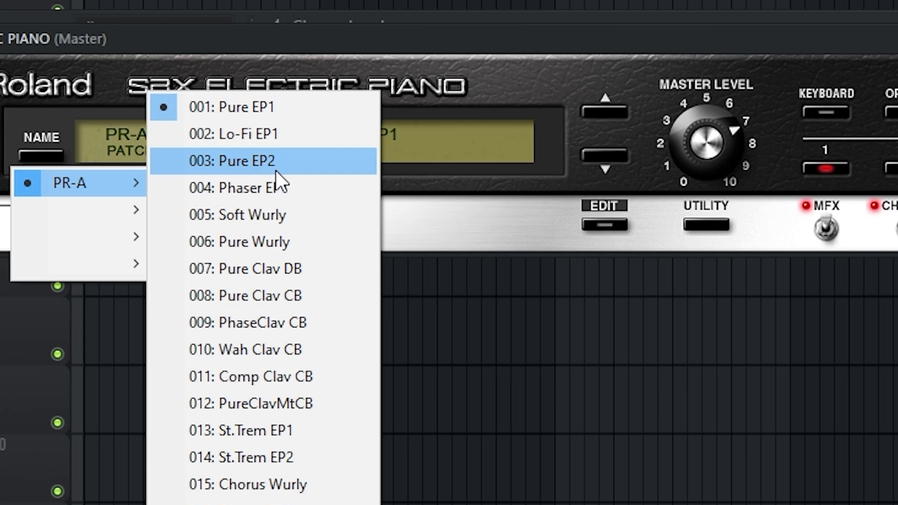
left_click(243, 161)
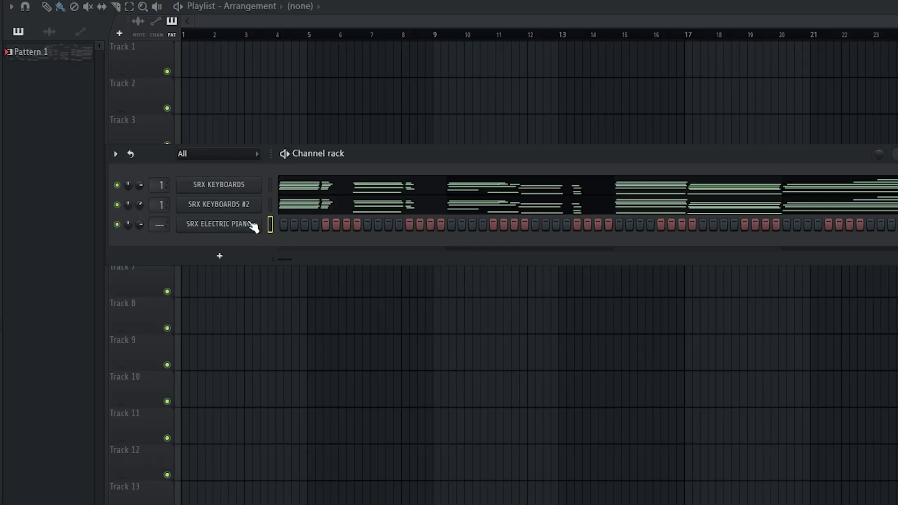
Step: Paste the chord part into SRX ELECTRIC PIANO, deleting its high melody notes plus bar 4's G6 and F6
left_click(270, 224)
key("ctrl+v")
left_click(295, 228)
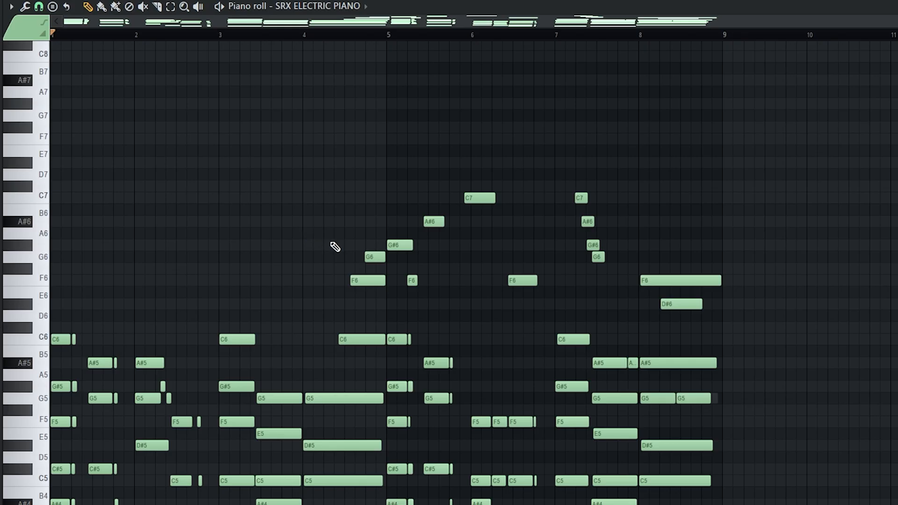
scroll(391, 204, "up", 3)
mouse_move(375, 170)
left_mouse_down()
mouse_move(629, 305)
mouse_move(797, 291)
left_mouse_up()
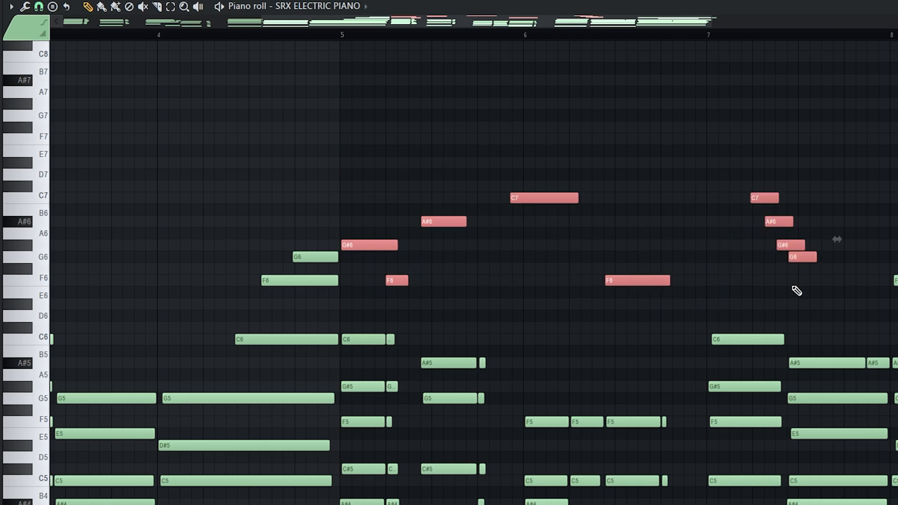
key("Delete")
scroll(796, 291, "down", 3)
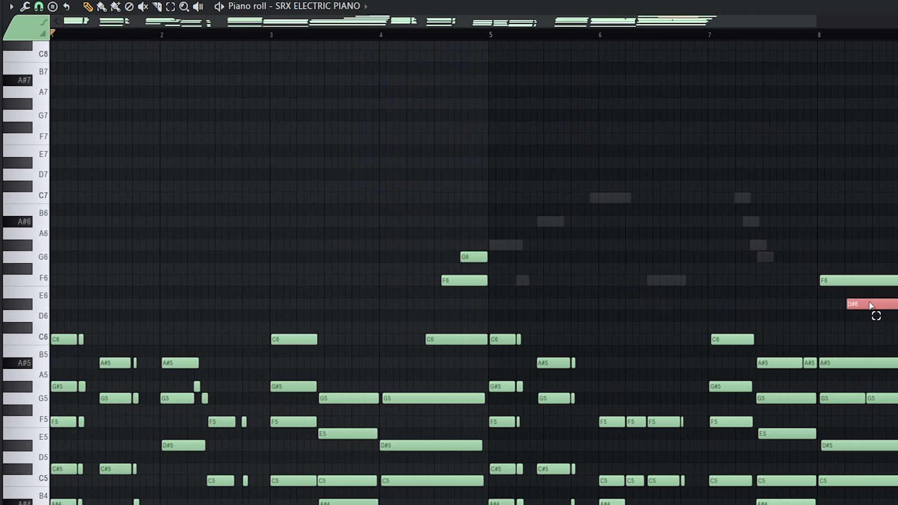
right_click(467, 258)
right_click(464, 278)
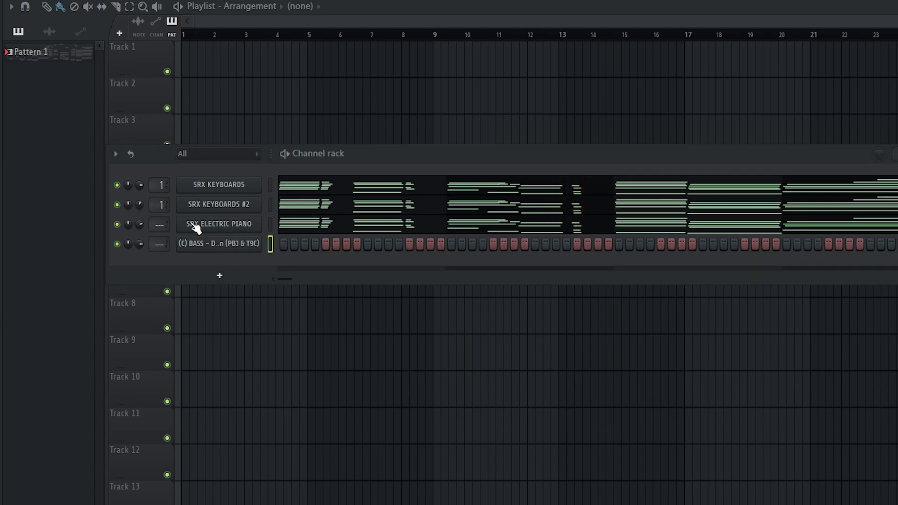
Step: In the (C) BASS Sampler envelope, lengthen HOLD and drag DEC and SUS to zero
left_click(219, 245)
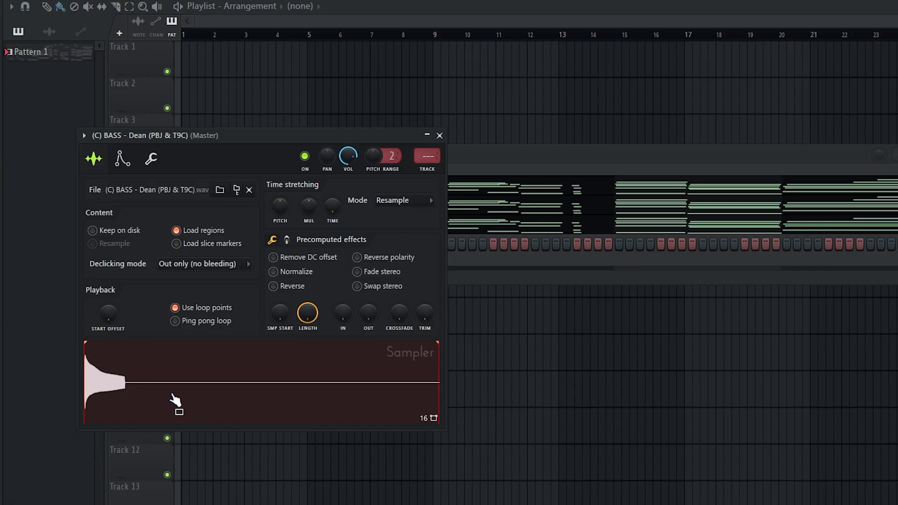
left_click(123, 158)
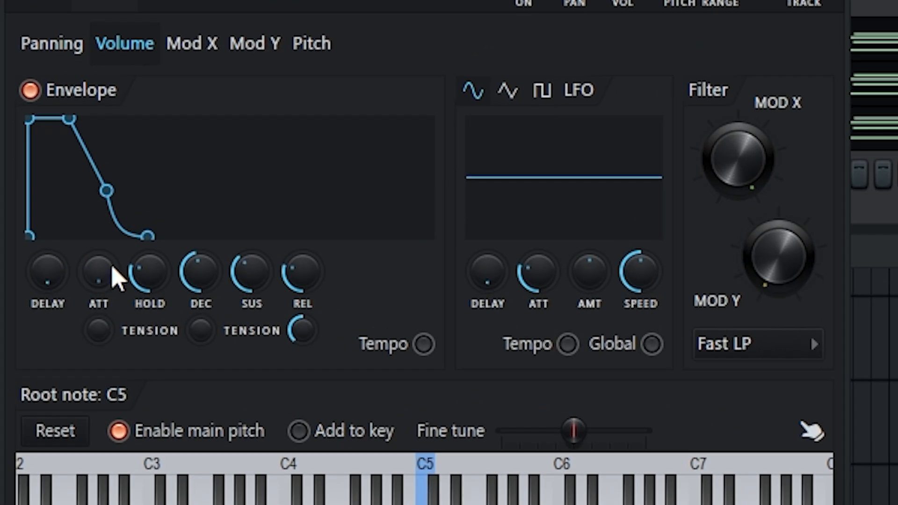
left_click_drag(153, 276, 153, 234)
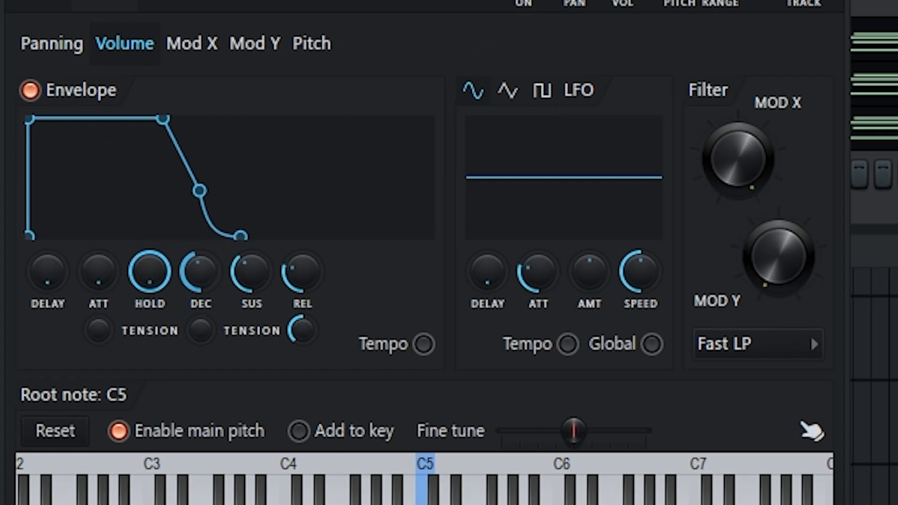
left_click_drag(201, 272, 201, 300)
left_click_drag(251, 271, 251, 299)
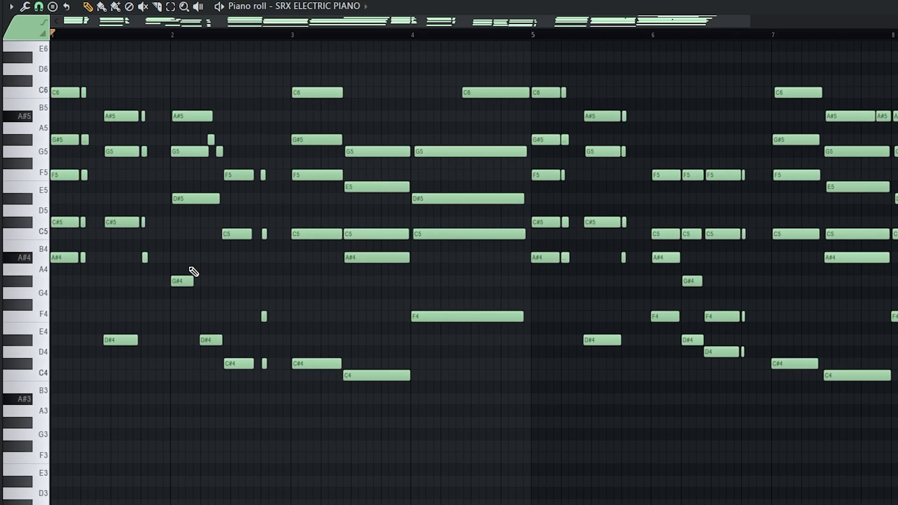
Step: Copy the electric piano's low notes into (C) BASS, move its short A#4 to F4, and play it
left_click_drag(131, 253, 345, 467)
left_click_drag(451, 310, 459, 349)
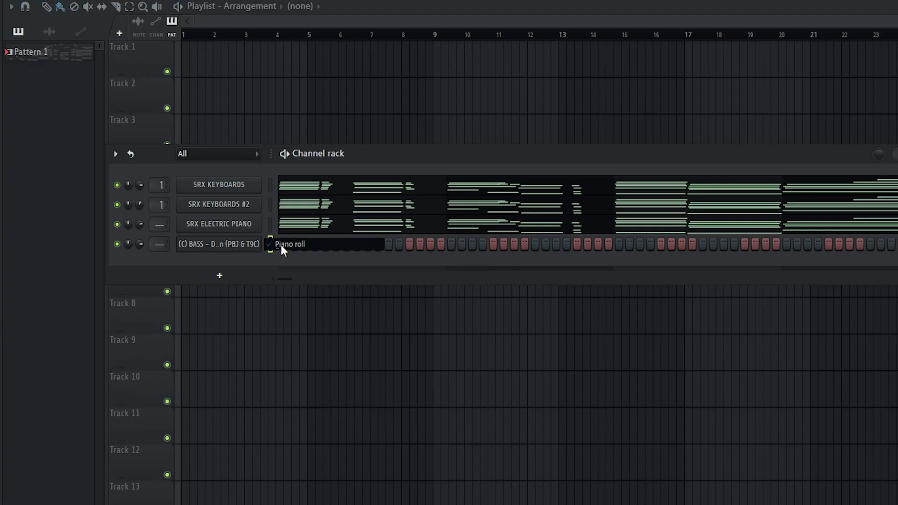
left_click(281, 245)
key("ctrl+v")
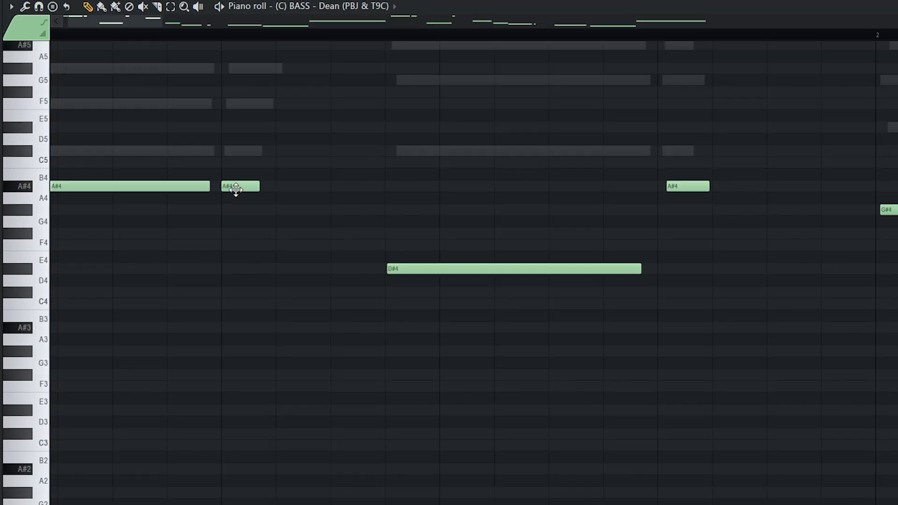
left_click_drag(233, 190, 231, 248)
scroll(221, 269, "down", 2)
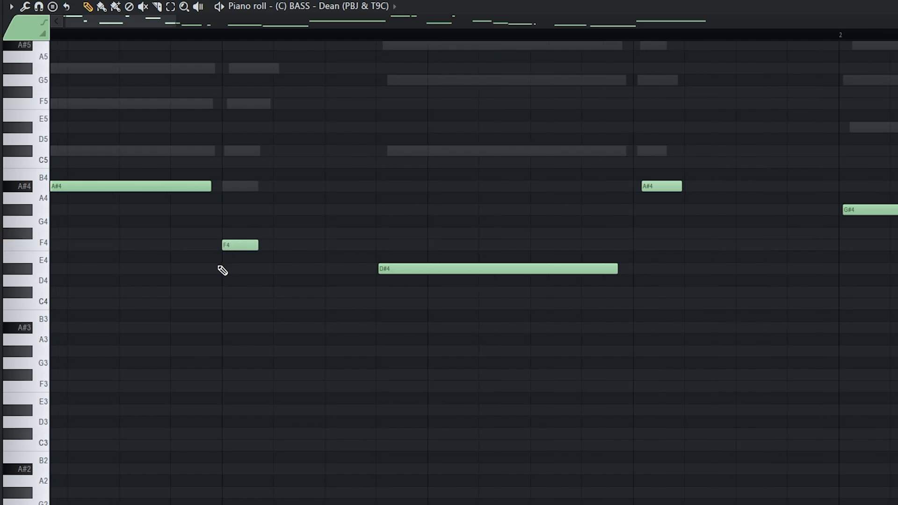
key("space")
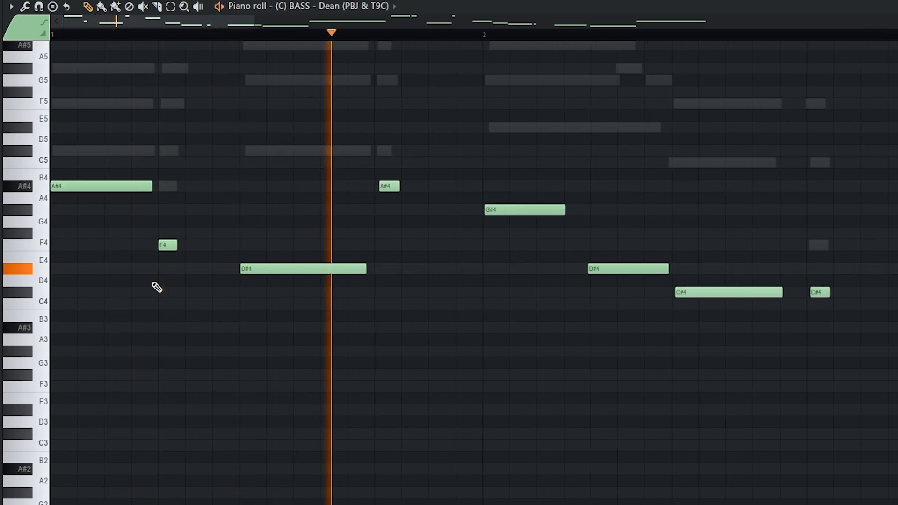
key("space")
key("F7")
Step: Move the short A#4 note in SRX KEYBOARDS down to F4
left_click(322, 187)
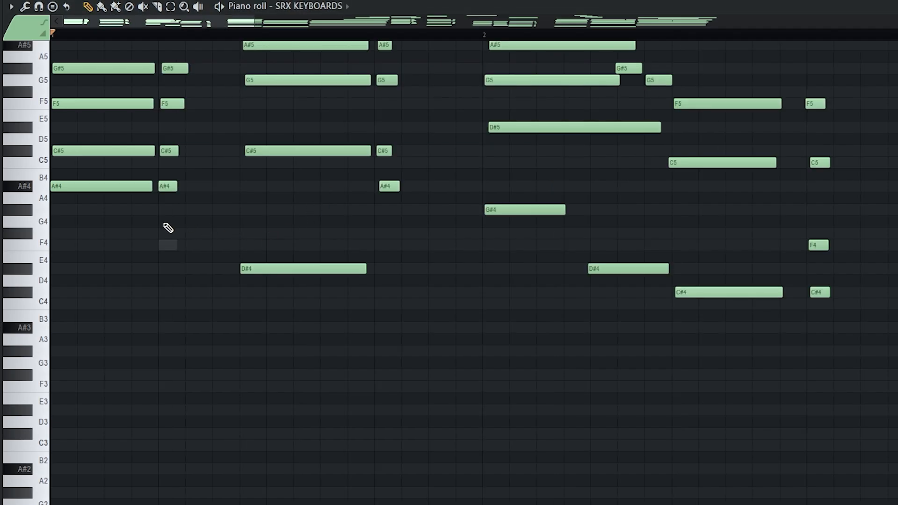
left_click_drag(167, 187, 166, 247)
key("F7")
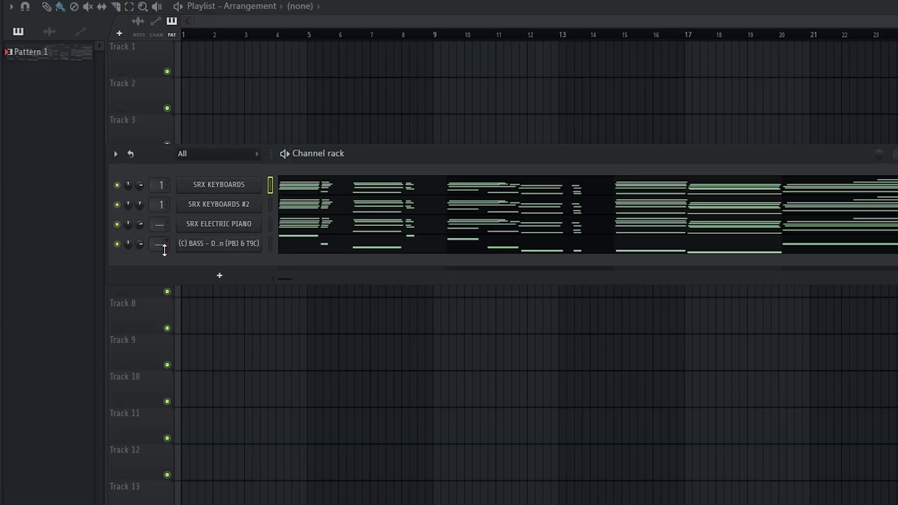
Step: Move the short A#4 note in SRX KEYBOARDS #2 down to F4
left_click(299, 206)
left_click_drag(168, 189, 168, 246)
key("F7")
left_click(296, 227)
key("F7")
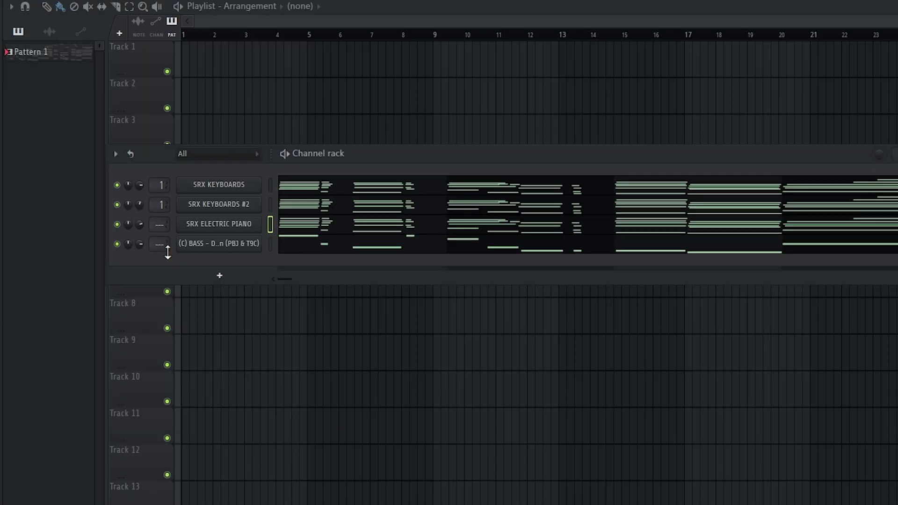
Step: In (C) BASS, lengthen the first D#4, play from near bar 2, and move a short A#4 to A4
left_click(296, 251)
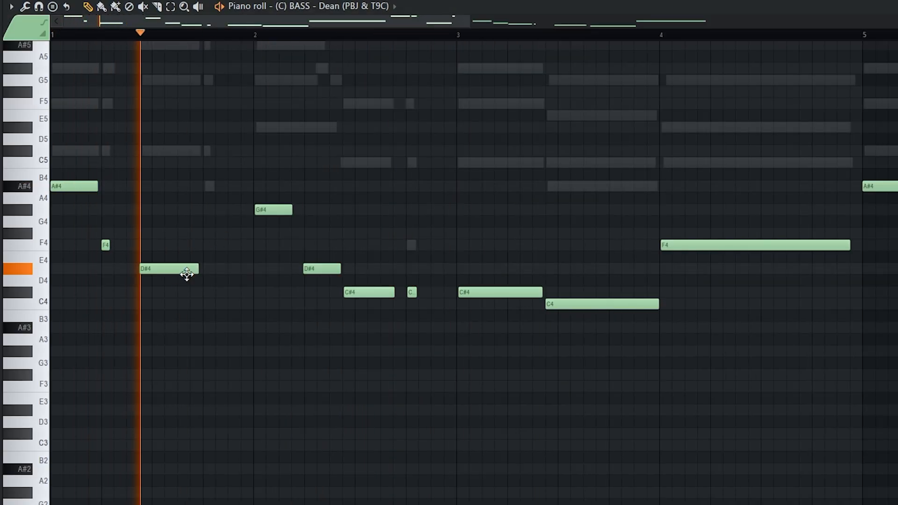
left_click_drag(195, 268, 234, 270)
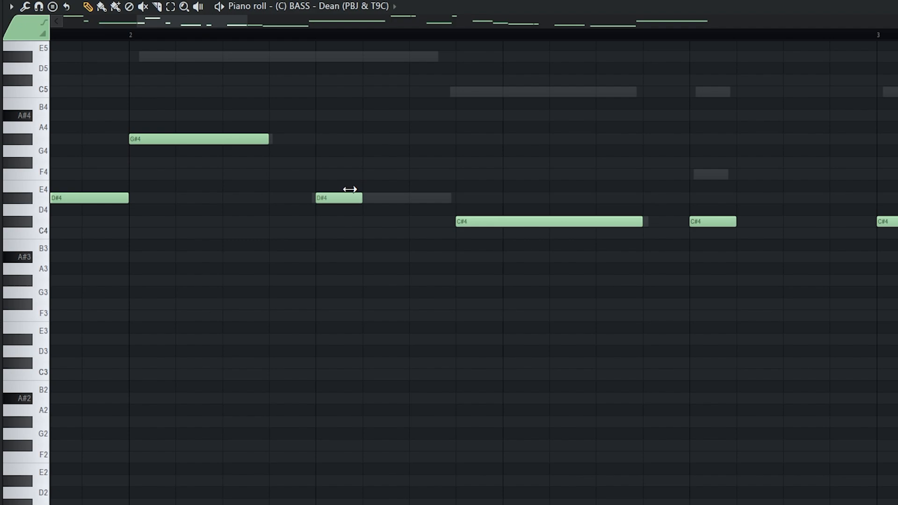
scroll(371, 220, "down", 3)
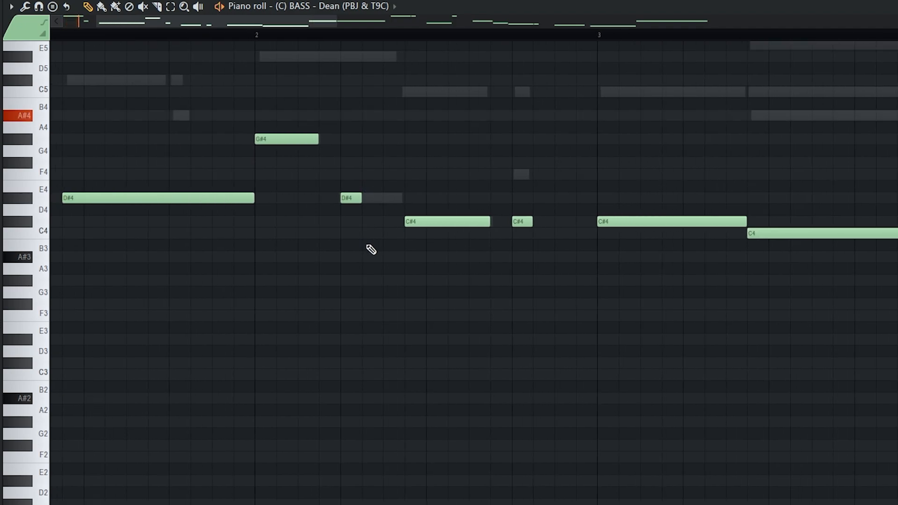
left_click(261, 34)
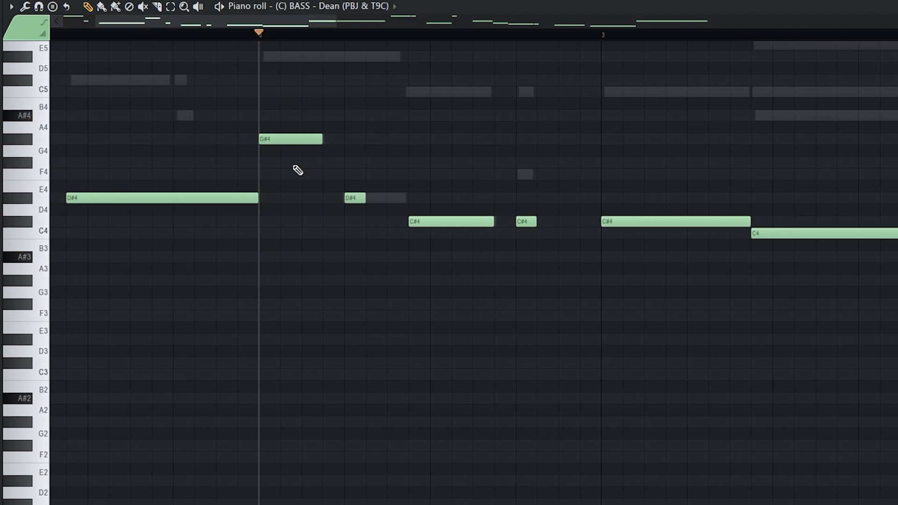
key("space")
key("space")
key("space")
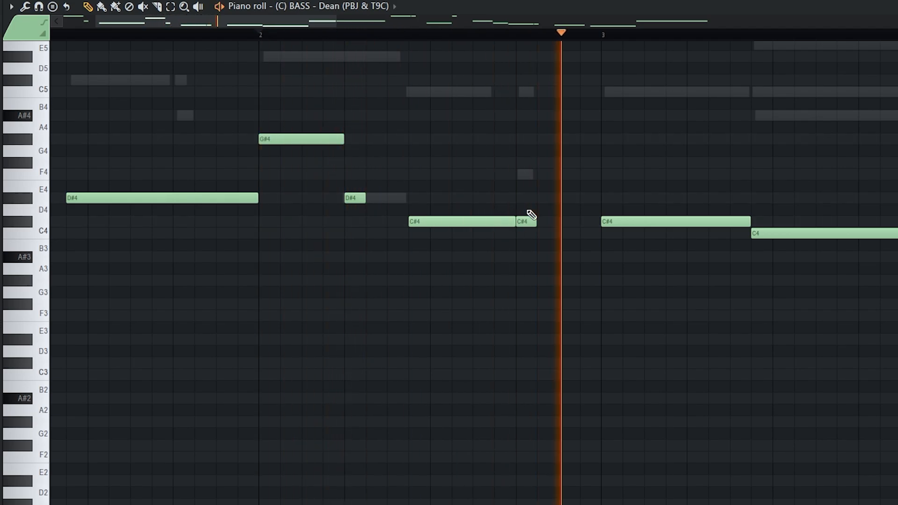
scroll(469, 167, "up", 3)
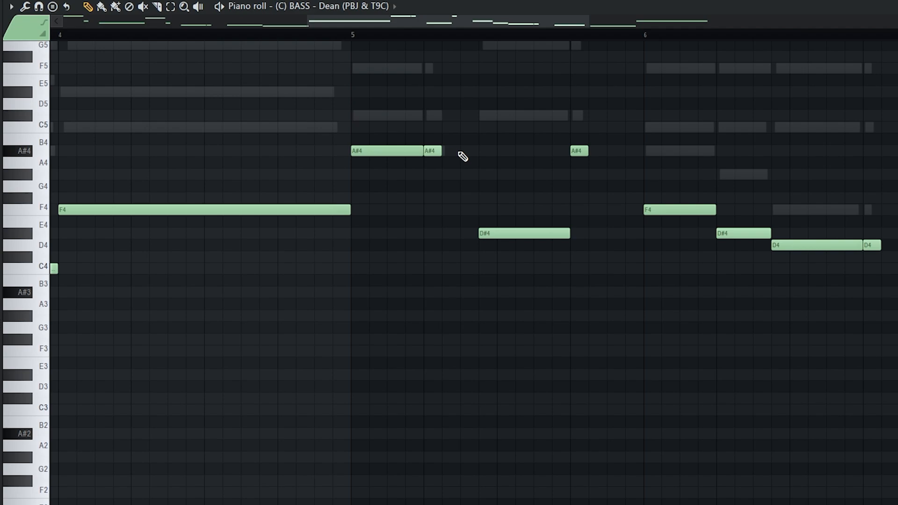
left_click_drag(433, 154, 437, 209)
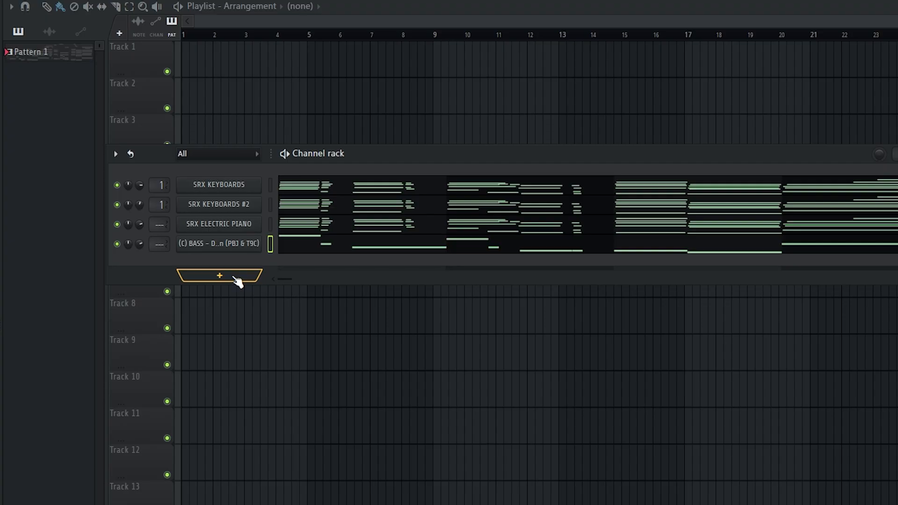
Step: Add an SRX BRASS channel and draw its opening A#4 and C5 notes
left_click(237, 281)
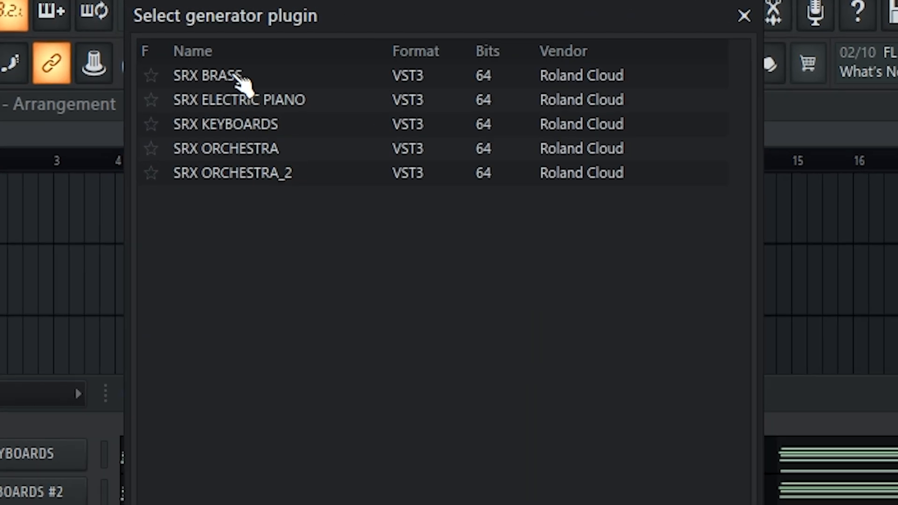
left_click(237, 77)
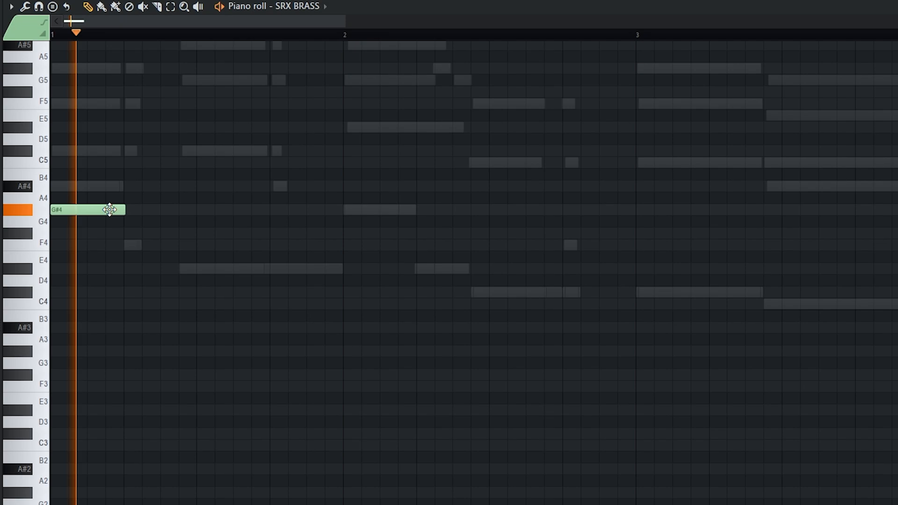
left_click(167, 186)
key("space")
key("space")
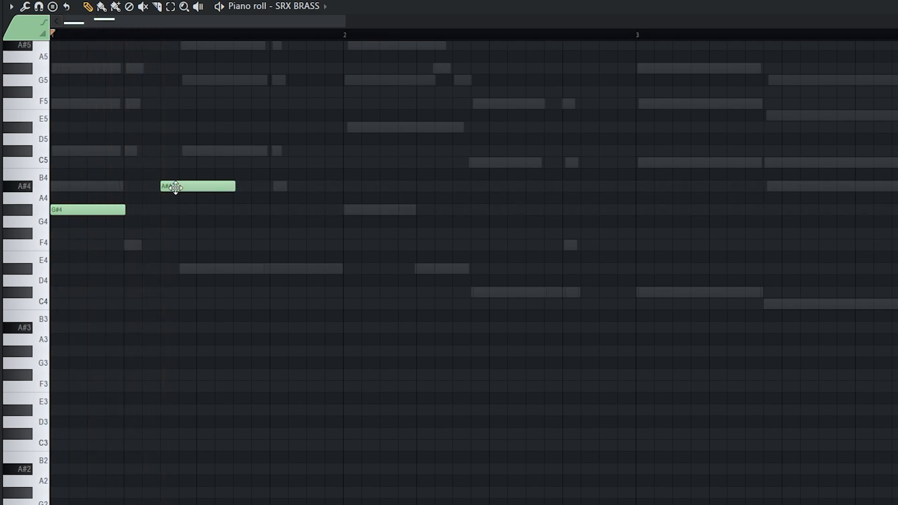
left_click_drag(175, 187, 161, 187)
left_click(188, 162)
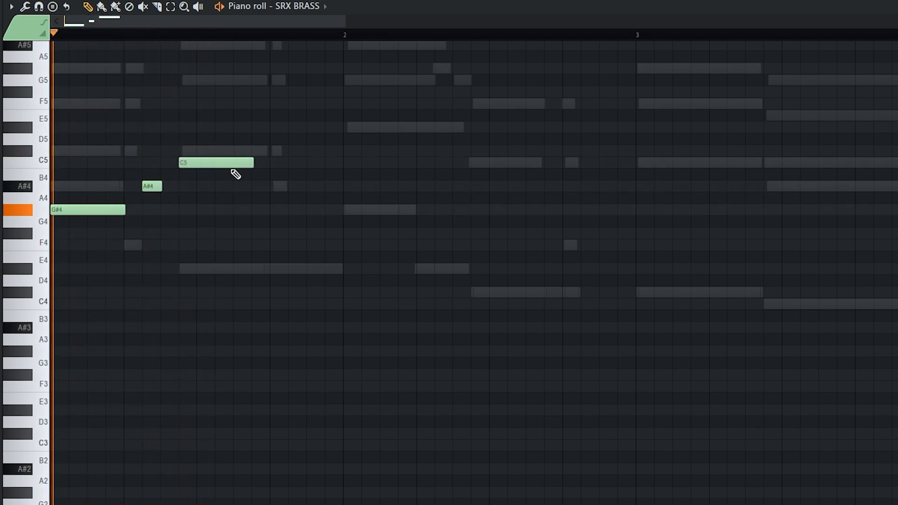
left_click_drag(255, 163, 271, 169)
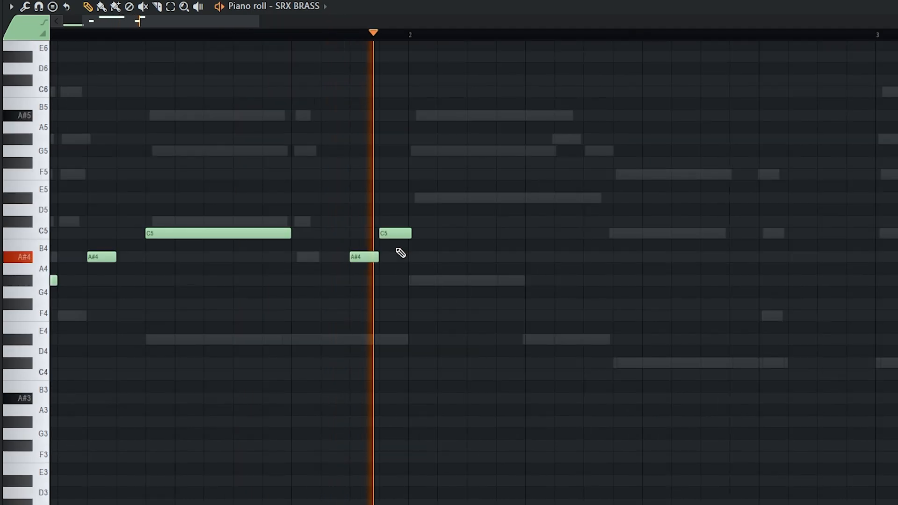
Step: Draw lengthened D#5 and F5 notes and two short G#5 notes, and shorten the C6 note
left_click(413, 198)
left_click_drag(440, 198, 555, 195)
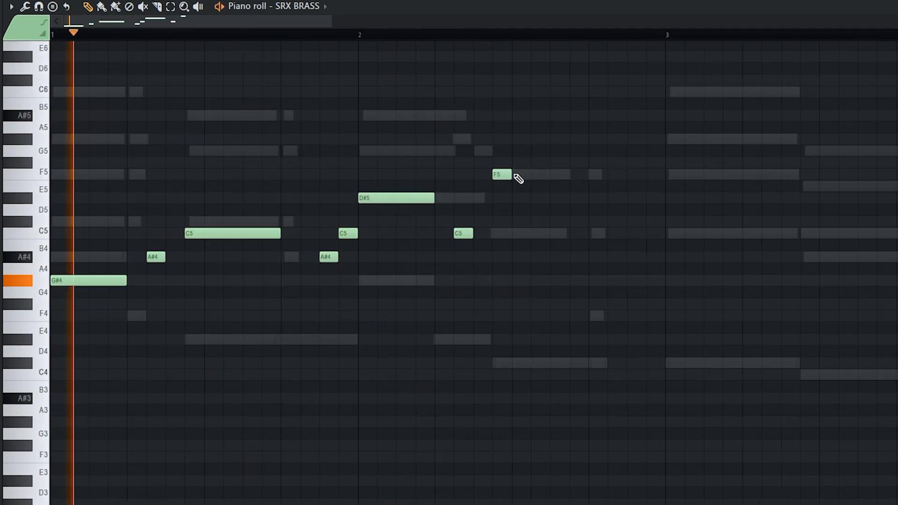
left_click_drag(515, 177, 578, 177)
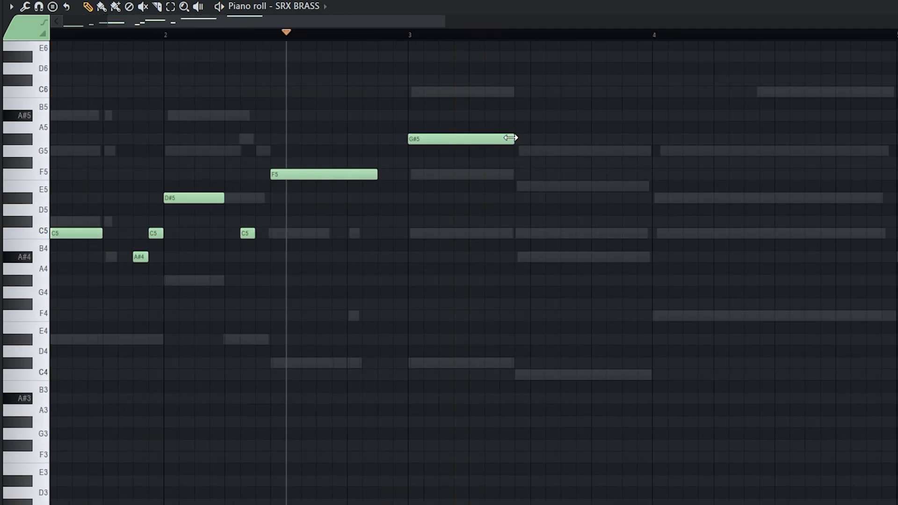
left_click_drag(510, 138, 485, 138)
left_click(491, 139)
left_click_drag(560, 139, 498, 138)
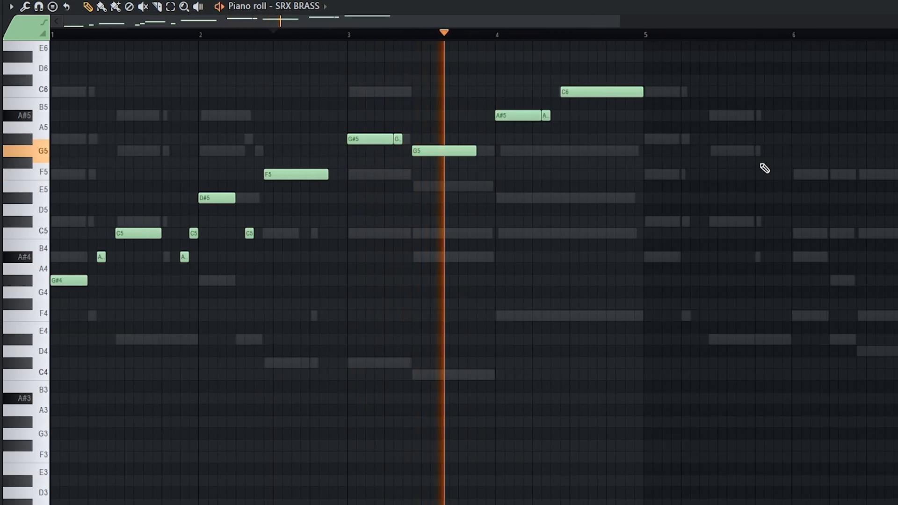
left_click_drag(642, 92, 628, 94)
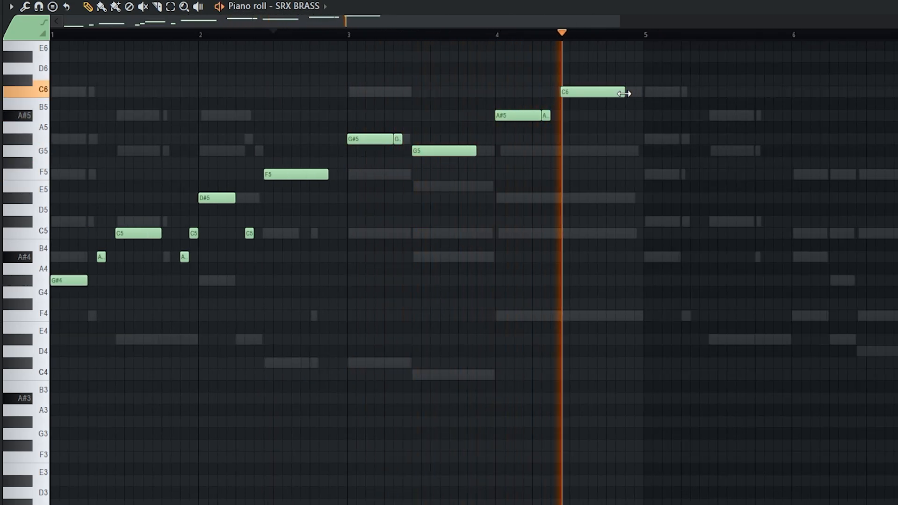
Step: Raise the C5 note to D#5 and lower the second F5 to C#5, auditioning the phrase
scroll(605, 150, "down", 2)
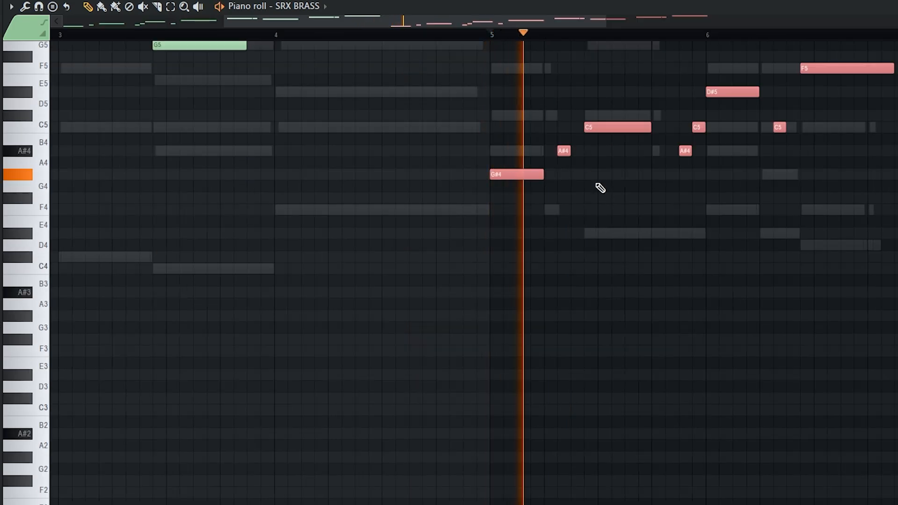
scroll(687, 252, "up", 2)
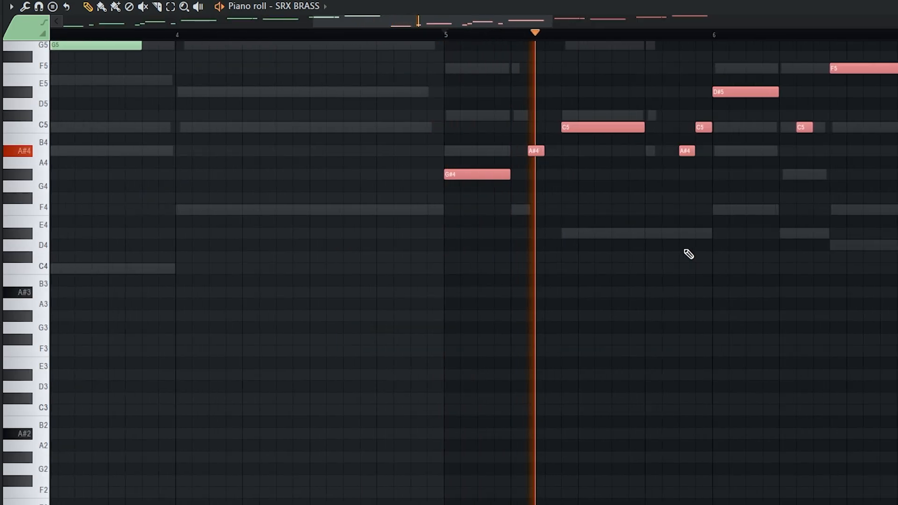
scroll(701, 254, "down", 3)
scroll(848, 264, "up", 1)
scroll(849, 264, "up", 3)
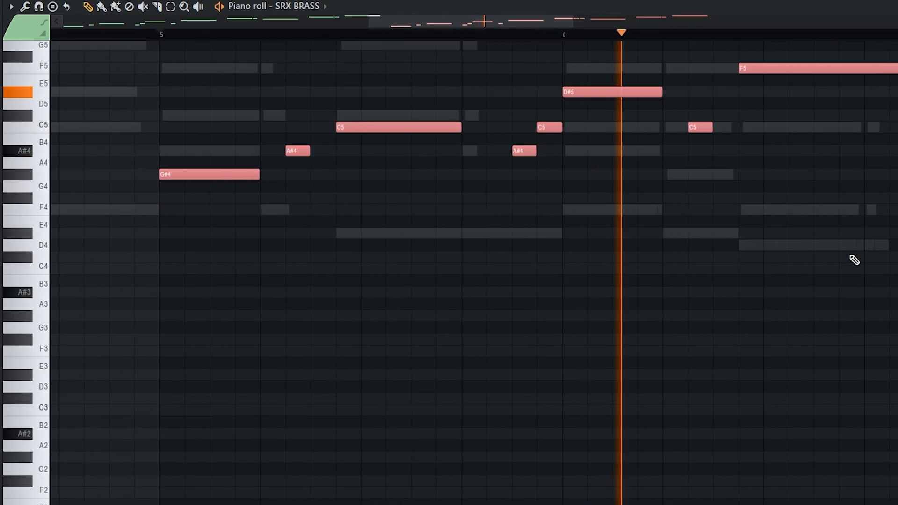
scroll(548, 142, "up", 1)
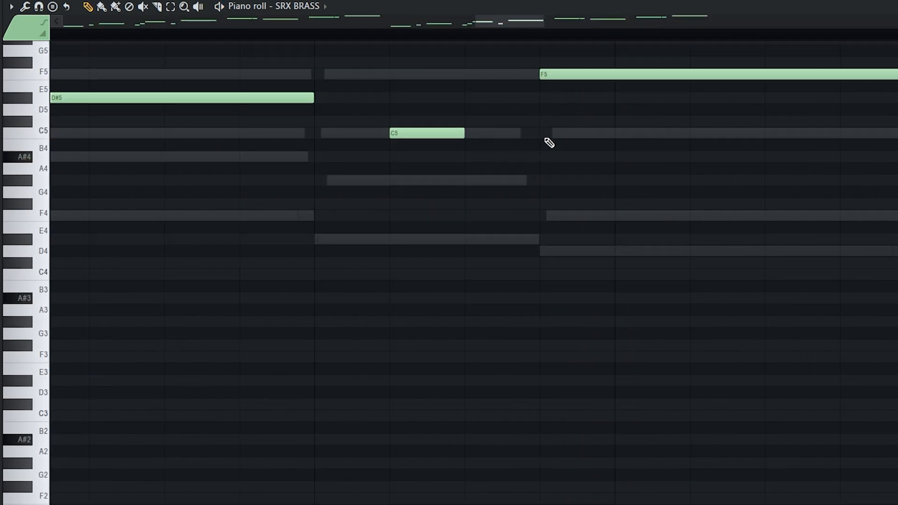
scroll(548, 140, "down", 1)
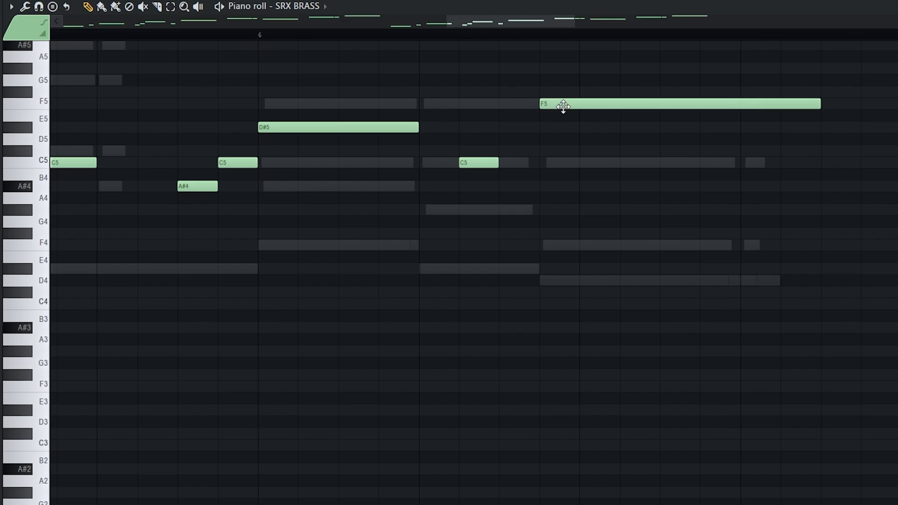
scroll(564, 103, "down", 2)
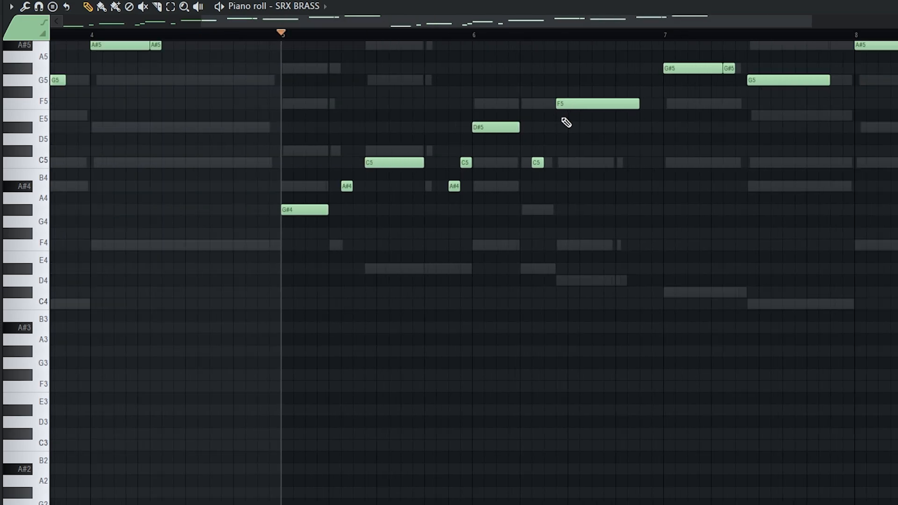
scroll(608, 104, "up", 1)
scroll(363, 133, "up", 2)
scroll(358, 117, "up", 3)
left_click_drag(492, 162, 450, 126)
key("space")
key("space")
left_click_drag(540, 107, 538, 140)
key("space")
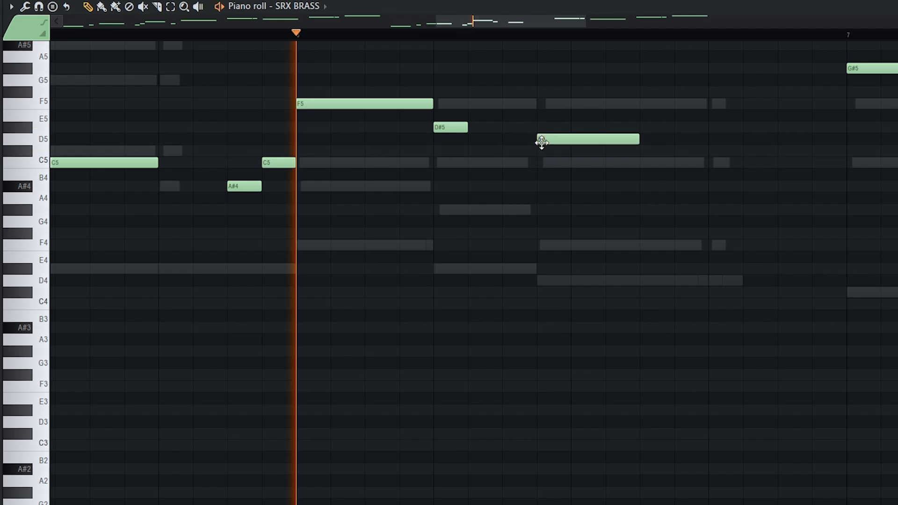
key("space")
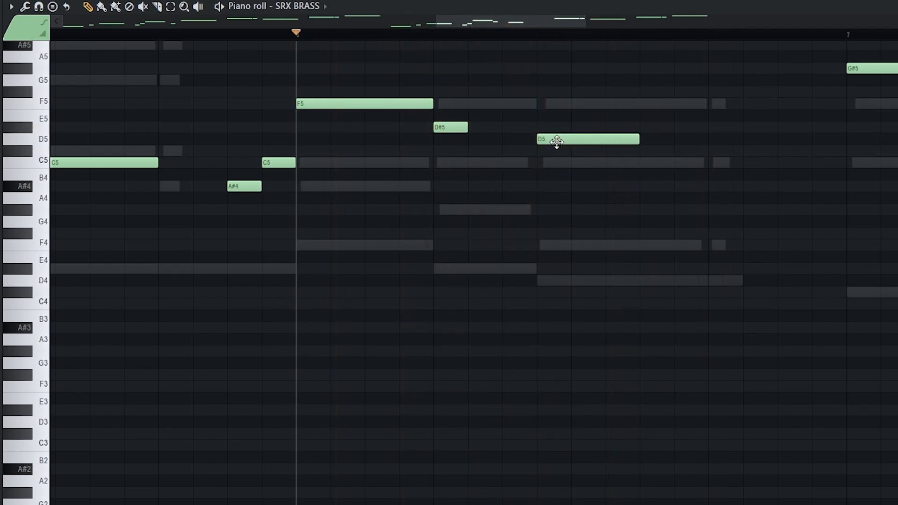
key("space")
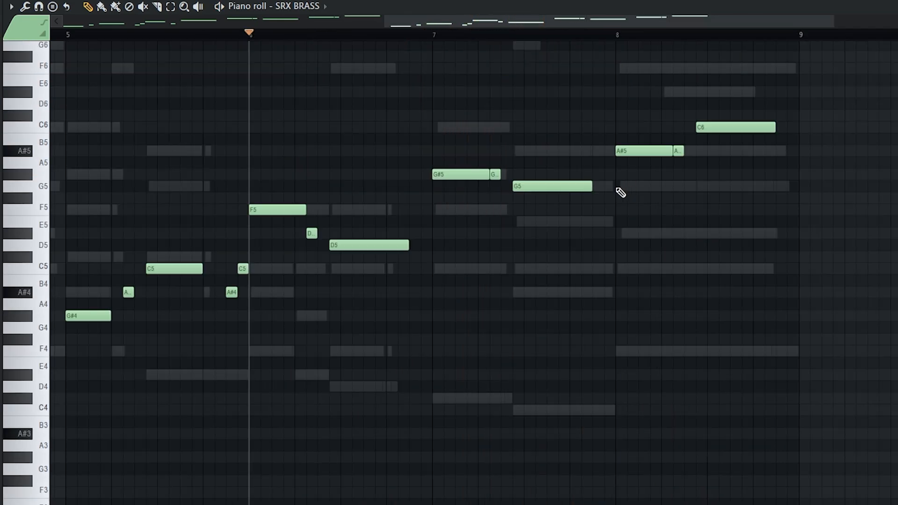
Step: Lower the A#5, A and C6 notes together to F5 and G5
left_click_drag(616, 261, 787, 102)
scroll(668, 169, "down", 5)
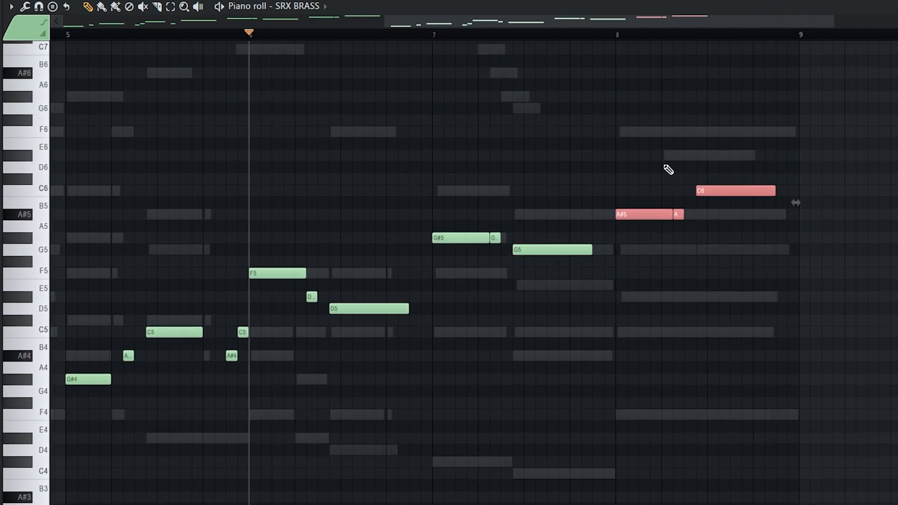
left_click_drag(627, 108, 626, 167)
left_click(671, 204)
scroll(694, 215, "up", 2)
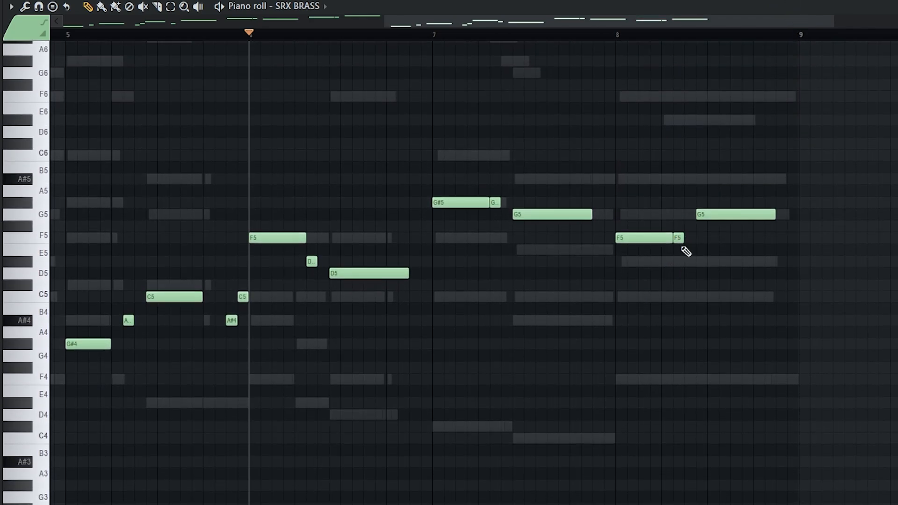
scroll(686, 251, "up", 3)
Step: Move the short F5 note to D#5 and the last G5 to C5, then play from bar 8
left_click_drag(666, 240, 664, 267)
scroll(716, 215, "down", 2)
left_click_drag(719, 149, 718, 223)
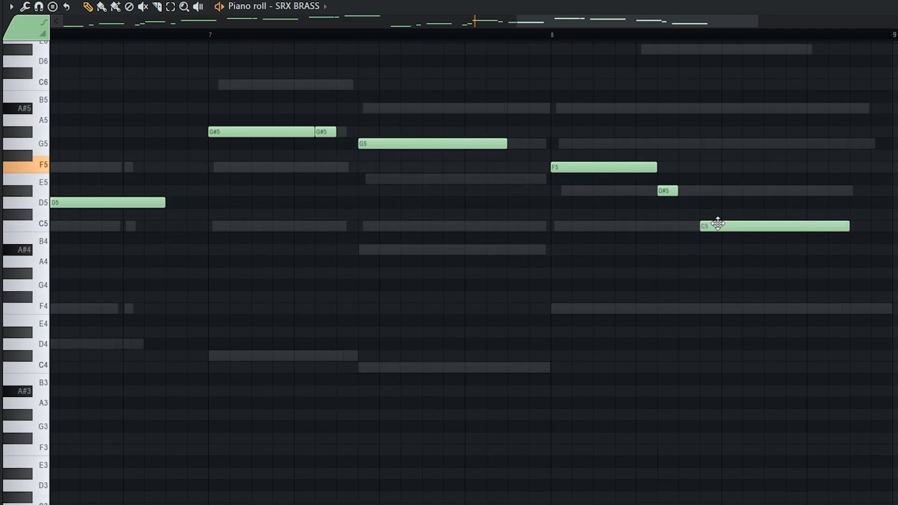
left_click(556, 35)
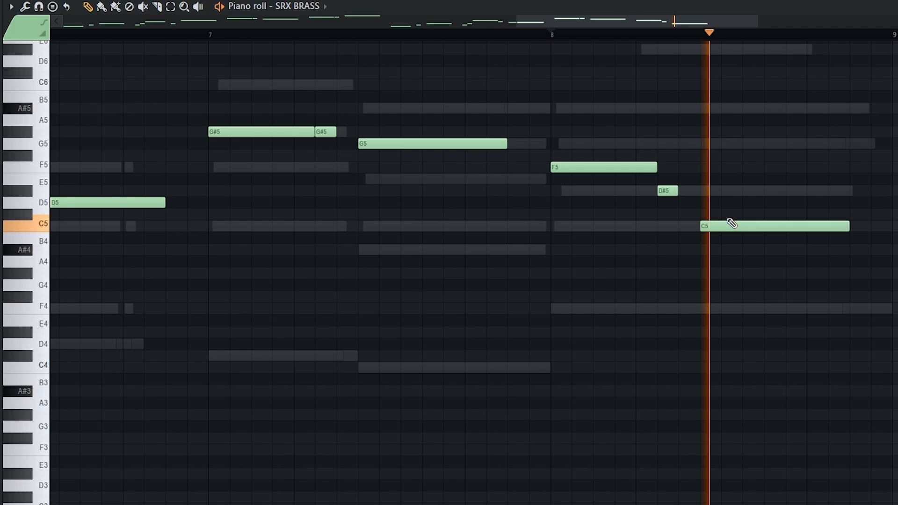
scroll(742, 229, "down", 1)
scroll(741, 230, "down", 2)
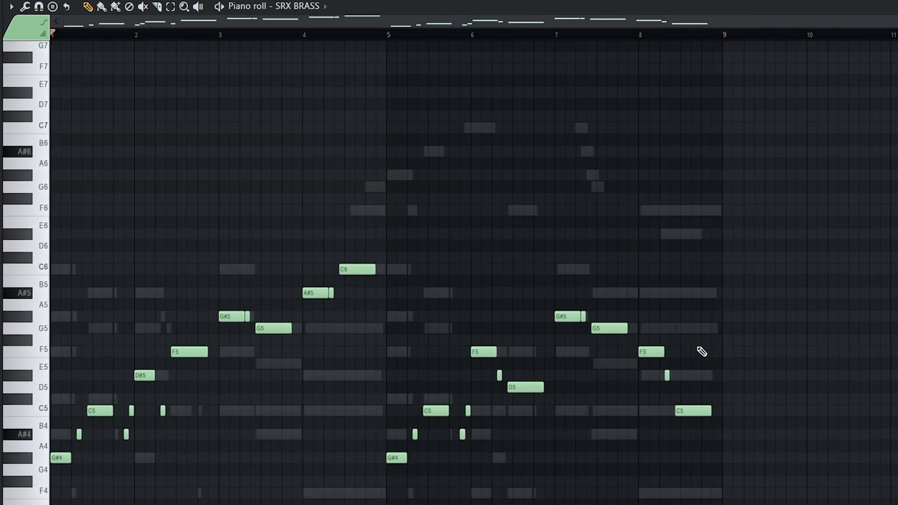
scroll(702, 352, "down", 3)
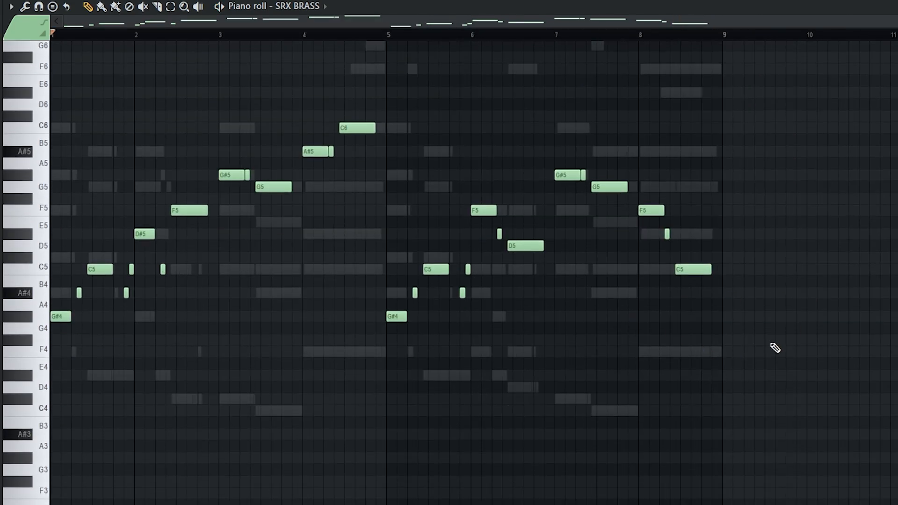
Step: Raise all brass notes an octave and place the Bongo Land loop on Track 2
scroll(776, 348, "up", 2)
key("ctrl+Up")
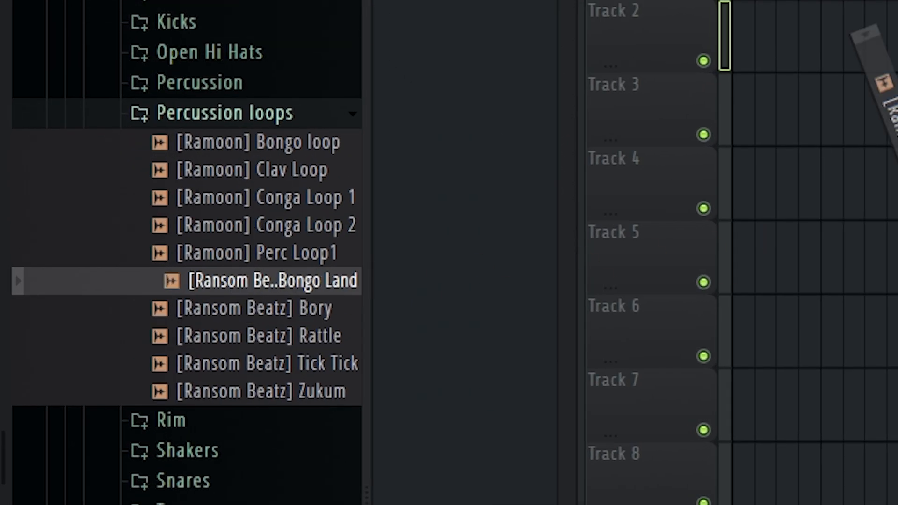
left_click_drag(865, 35, 844, 155)
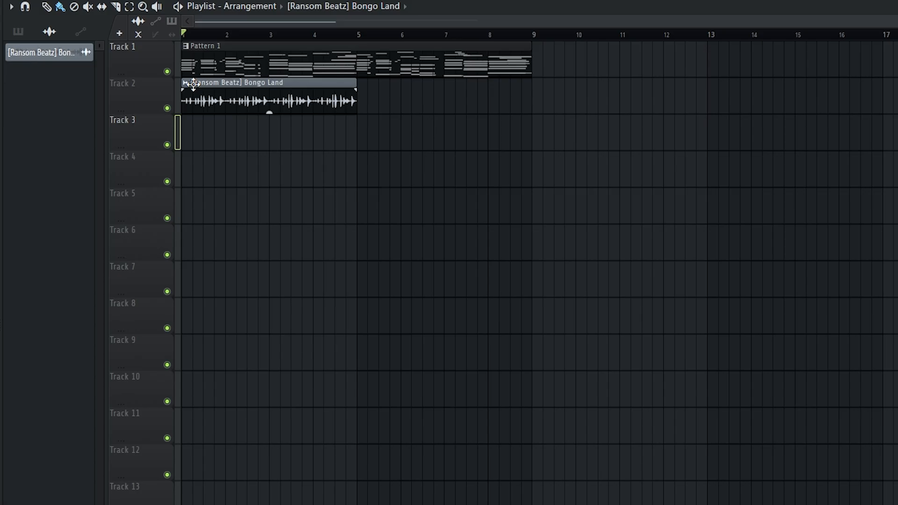
Step: Set the Bongo Land clip's time stretching mode to Stretch
scroll(179, 131, "up", 3)
double_click(254, 94)
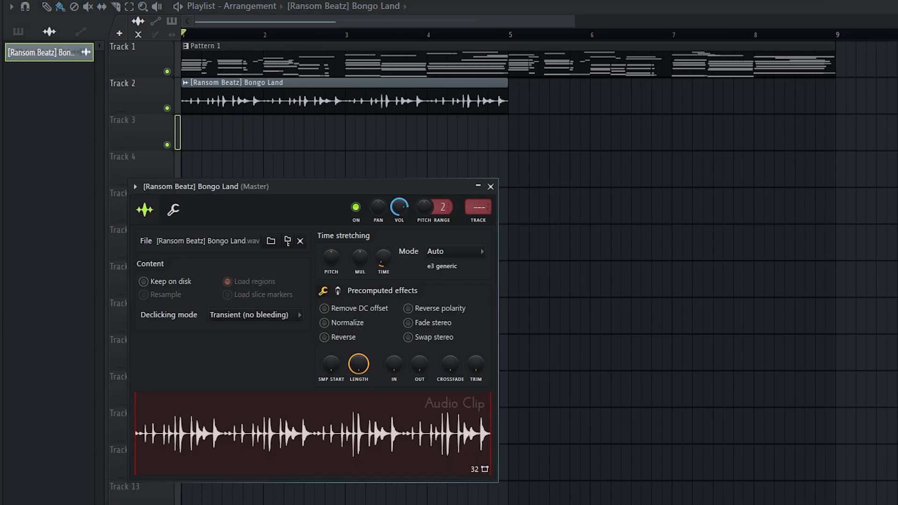
left_click(442, 252)
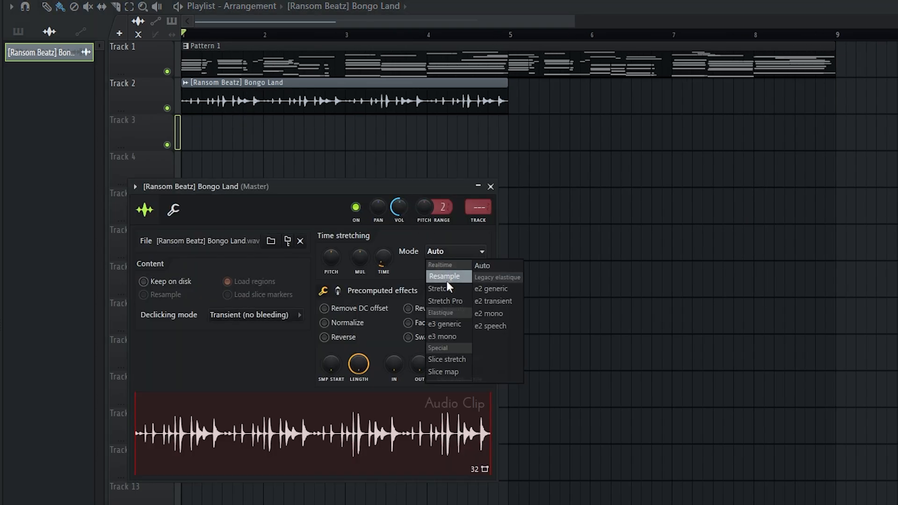
left_click(448, 281)
key("space")
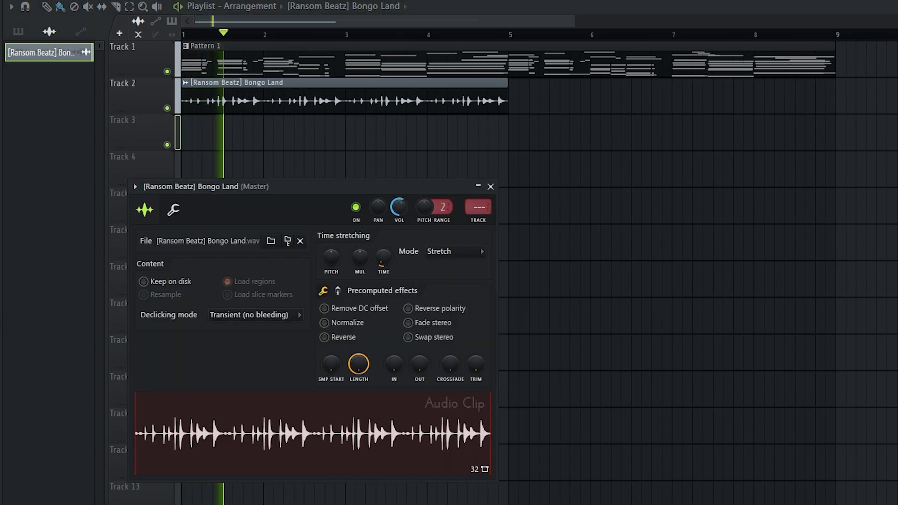
key("Escape")
Step: Repeat Bongo Land from bar 5 and preview Shaker Loops 2–6 in the Kanzii Beats kit
left_click_drag(362, 101, 684, 92)
scroll(559, 169, "down", 3)
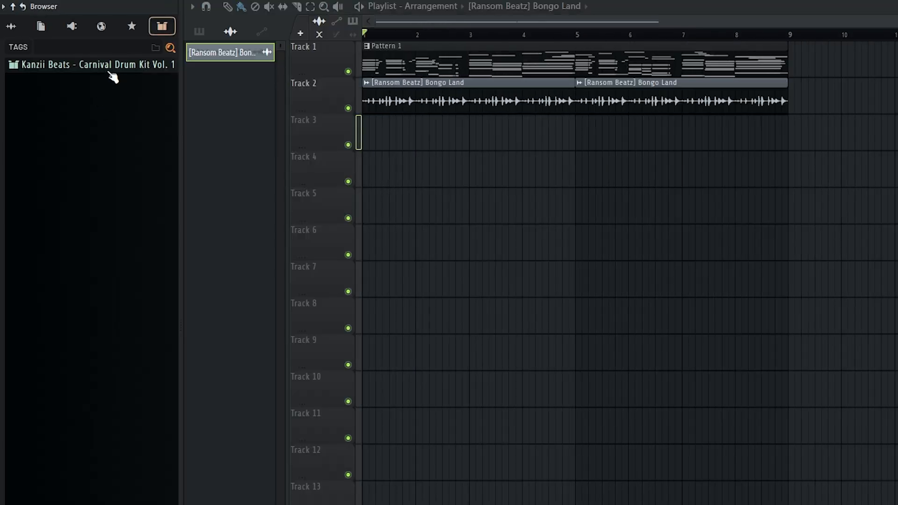
left_click(101, 69)
left_click(96, 188)
left_click(70, 233)
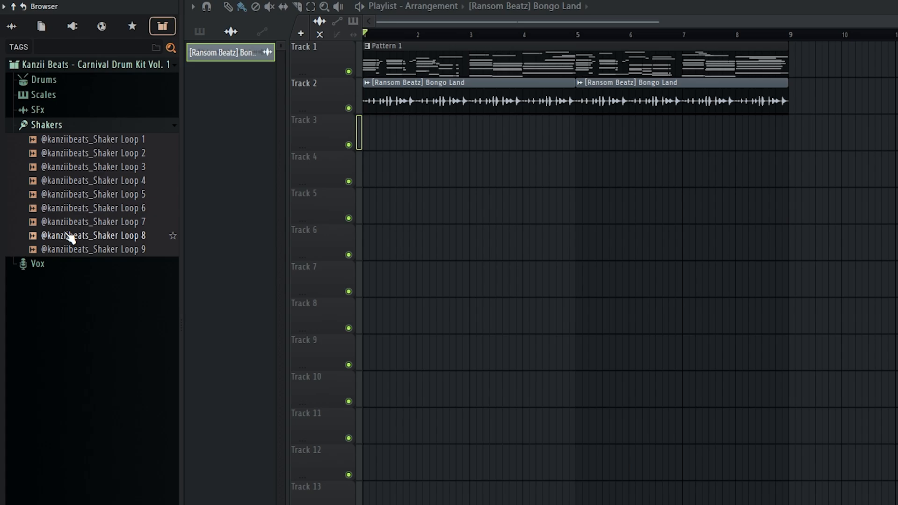
left_click(105, 183)
left_click(101, 166)
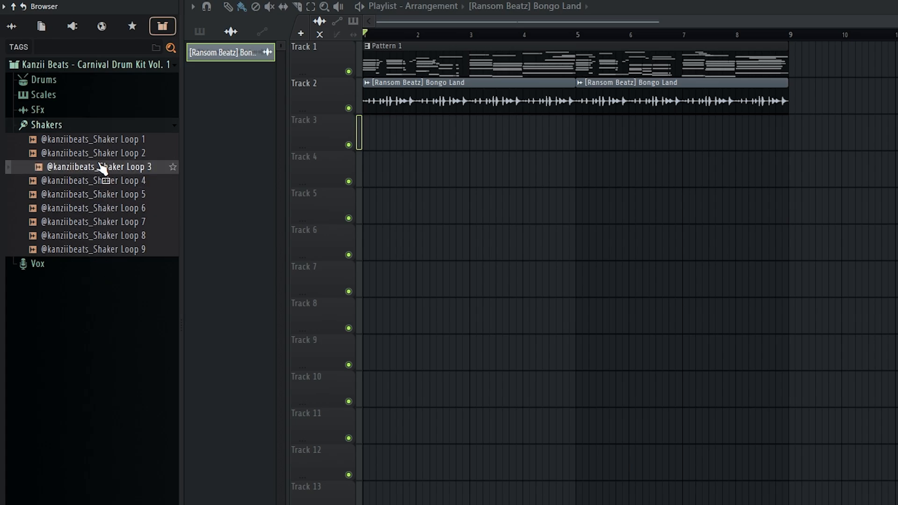
left_click(112, 152)
left_click(112, 206)
left_click(112, 193)
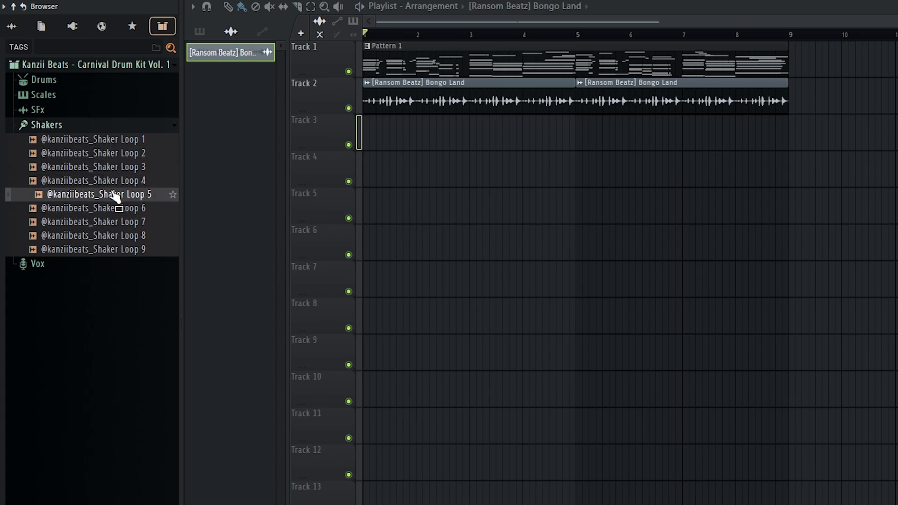
Step: Place Shaker Loop 5 on Track 3, shorten it, and copy both clips to bars 5–9
left_click_drag(115, 197, 389, 117)
key("space")
mouse_move(513, 141)
left_mouse_down()
mouse_move(451, 143)
mouse_move(576, 148)
mouse_move(517, 148)
left_mouse_up()
left_click_drag(513, 204, 401, 140)
left_click_drag(398, 142, 609, 142)
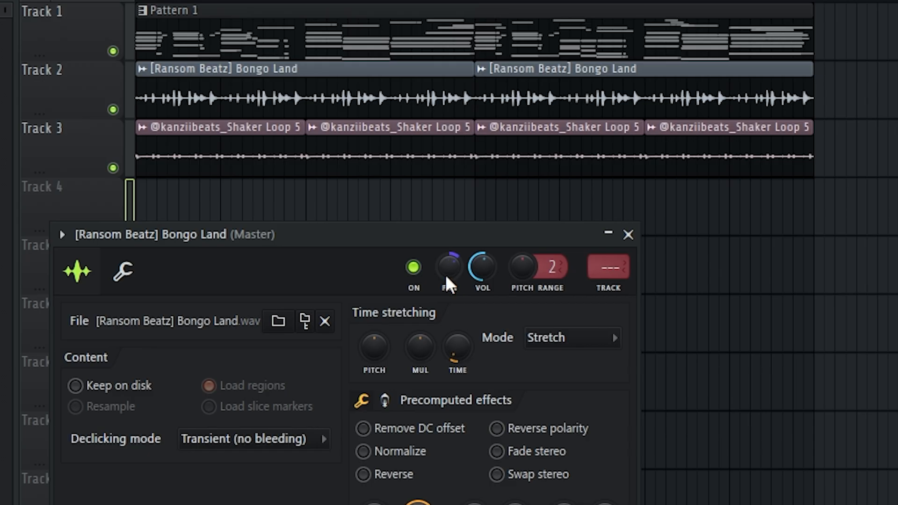
Step: Pan the Shaker Loop 5 clip left and set its time stretching to Stretch
right_click(791, 257)
double_click(361, 156)
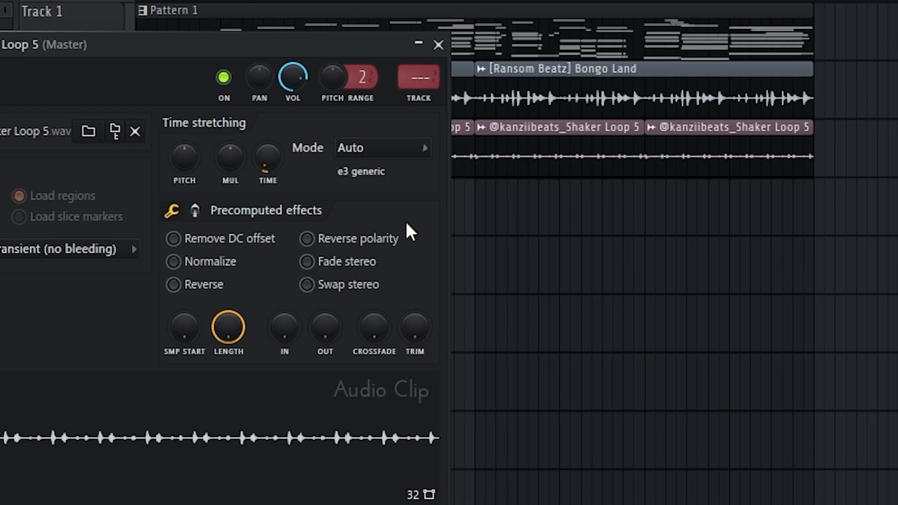
left_click_drag(258, 79, 259, 89)
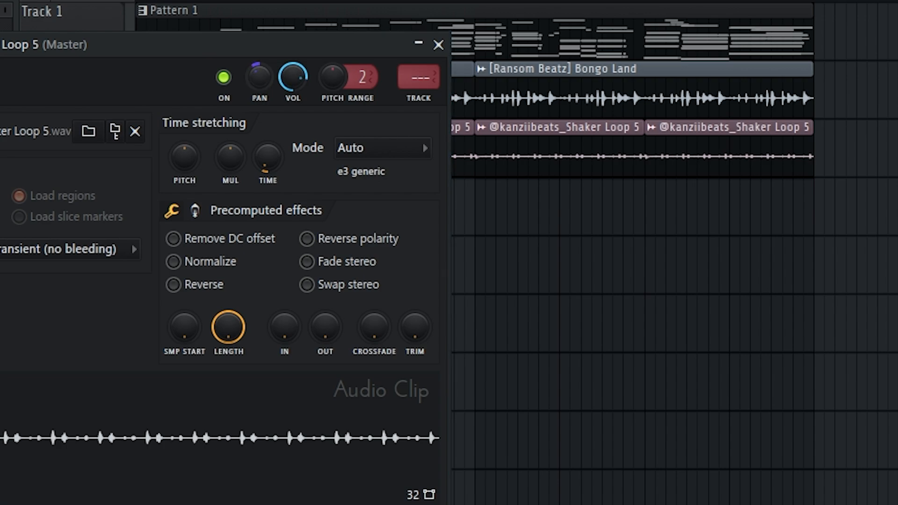
left_click(396, 155)
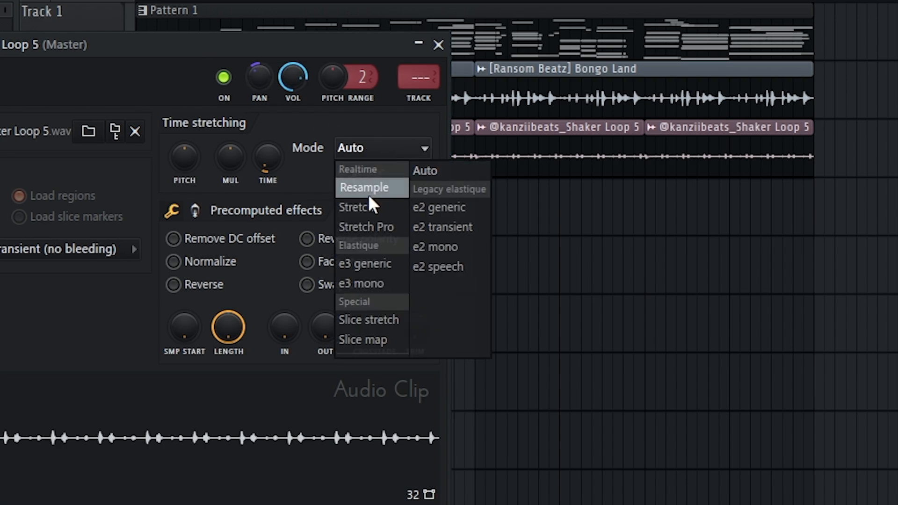
left_click(368, 206)
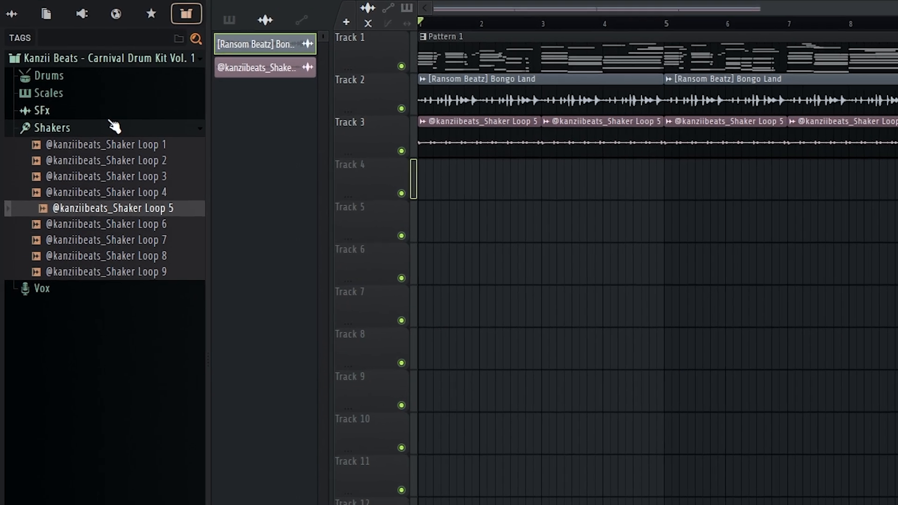
Step: Add Rimshot 1 and Rimshot 11 from the Drums folder as new channels
left_click(41, 90)
left_click(44, 58)
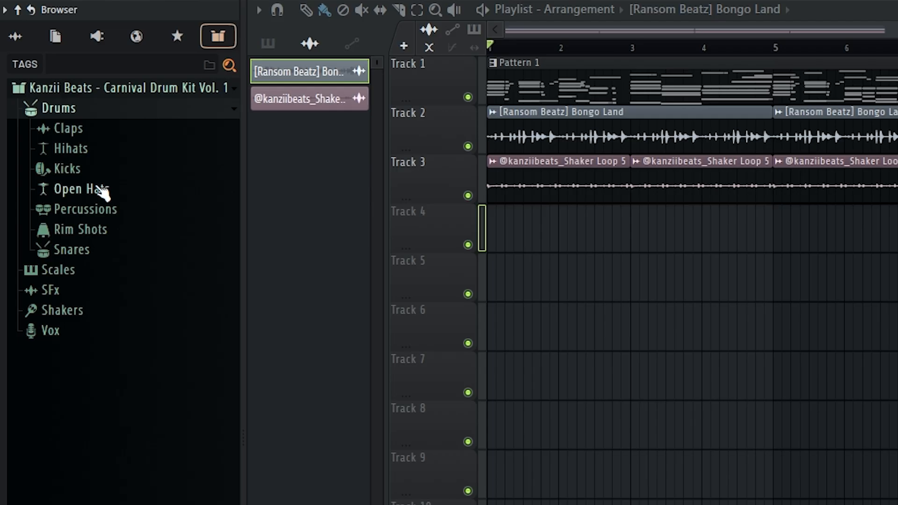
left_click_drag(127, 249, 564, 303)
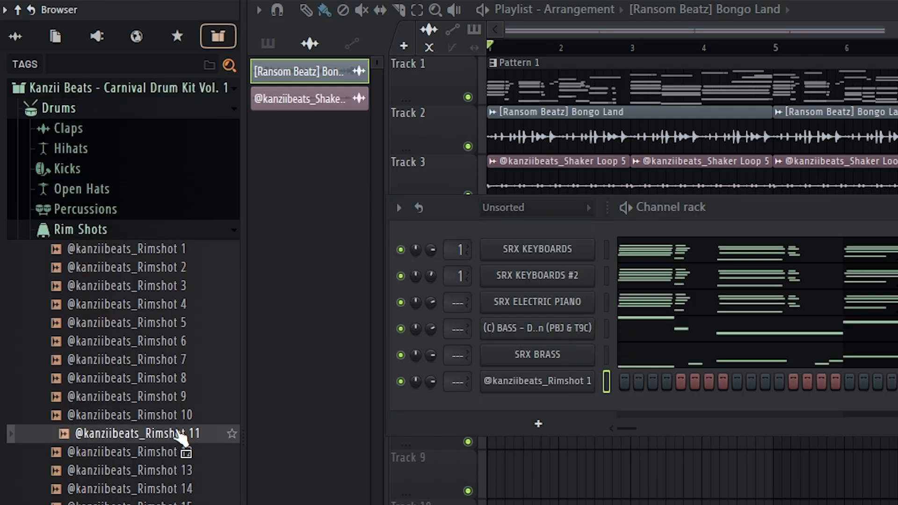
left_click_drag(178, 432, 537, 403)
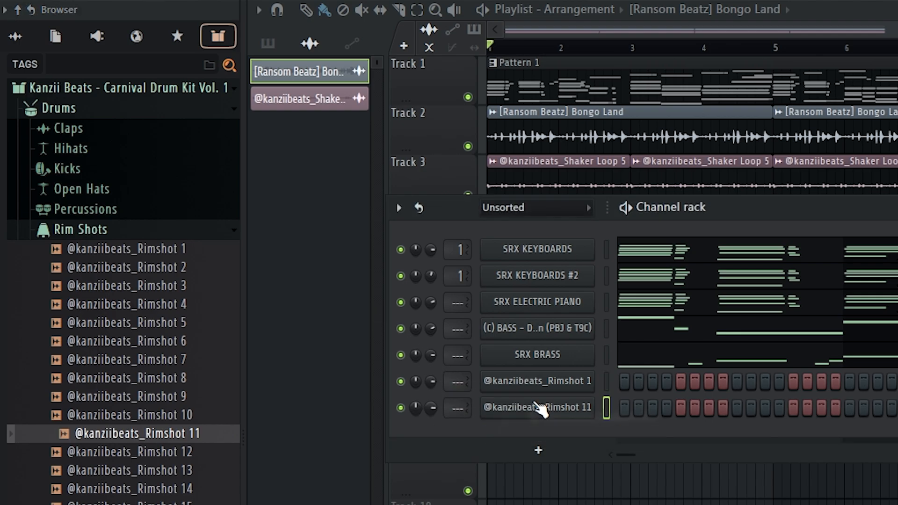
Step: Add Perc 3, Bongo 3, Conga 6 and ESA_Alright_Kick as new channels
left_click(135, 234)
left_click(75, 217)
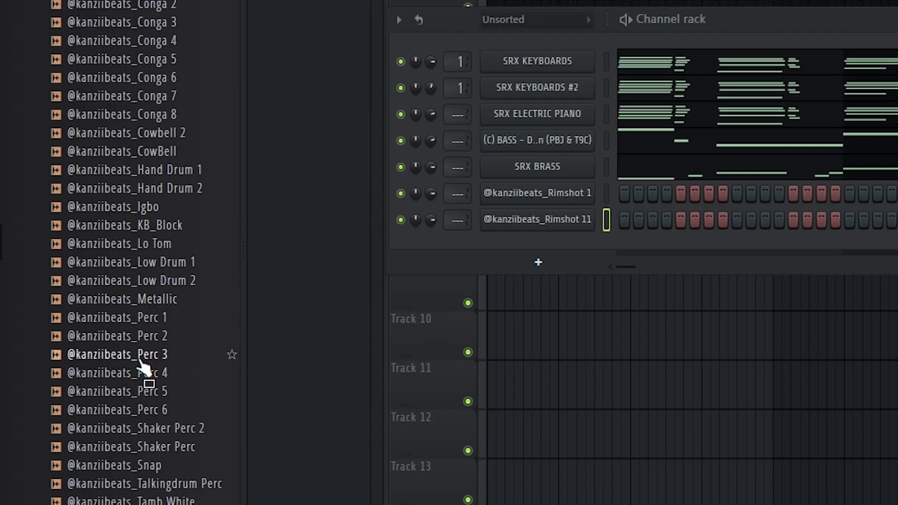
left_click(136, 339)
left_click(144, 354)
left_click_drag(147, 358, 559, 248)
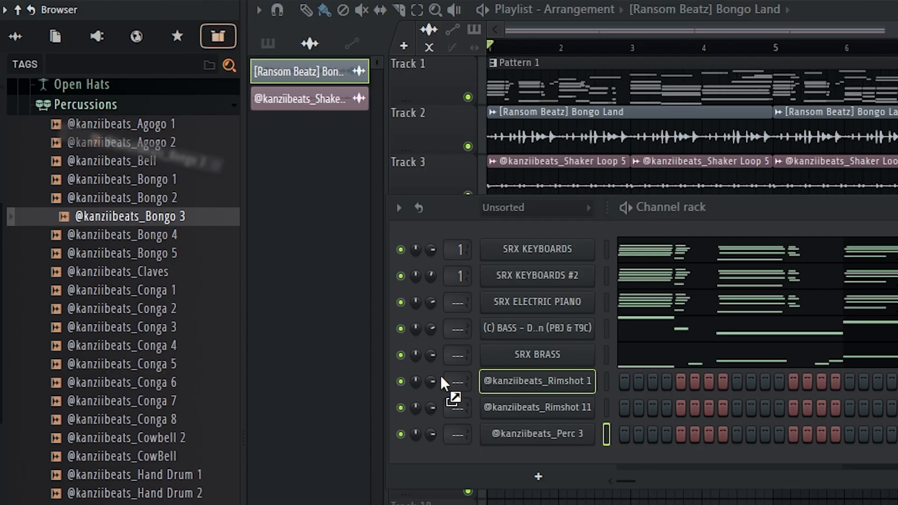
left_click_drag(441, 378, 537, 450)
left_click_drag(186, 397, 573, 484)
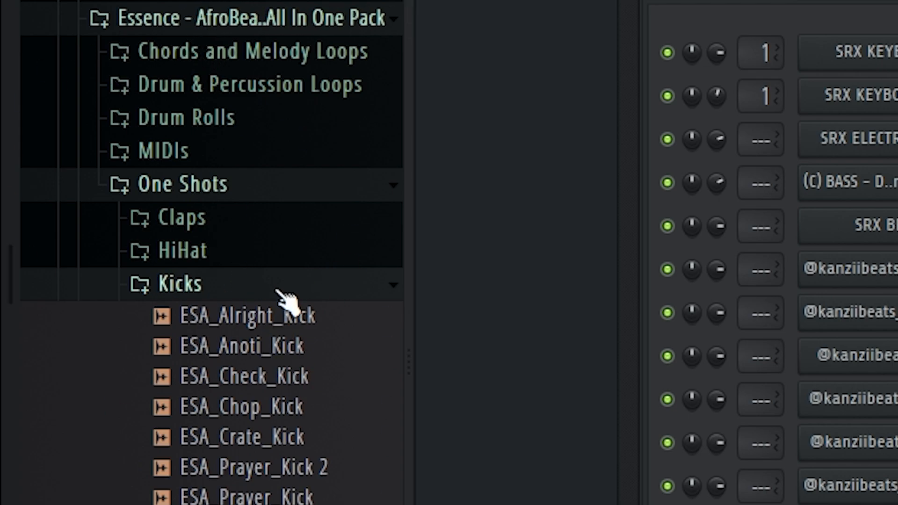
left_click_drag(242, 313, 744, 461)
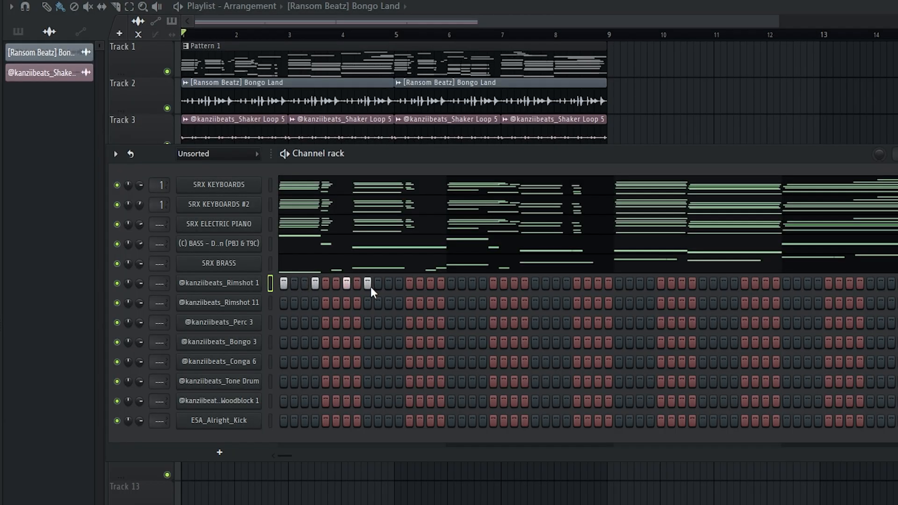
Step: Duplicate the Rimshot 1 hits with Ctrl+B across the row and play to check
key("space")
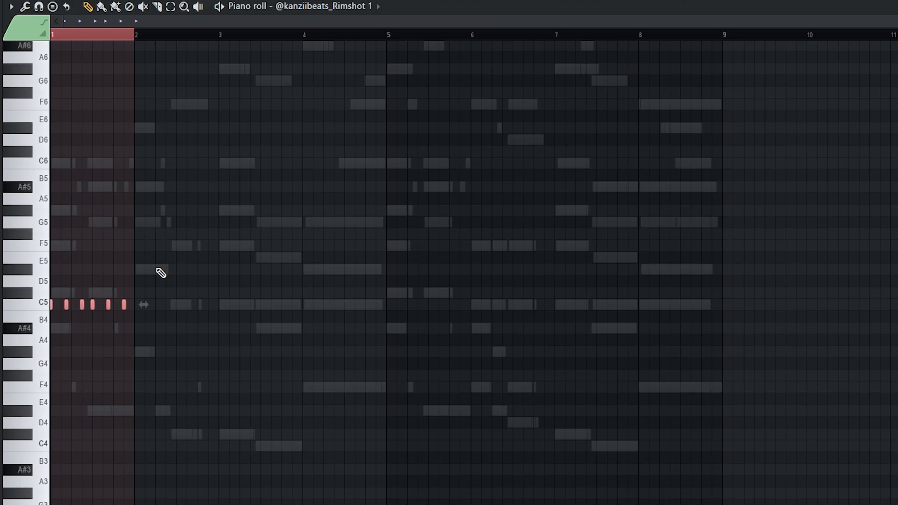
key("ctrl+b")
key("ctrl+b")
key("ctrl+b")
key("ctrl+b")
key("ctrl+b")
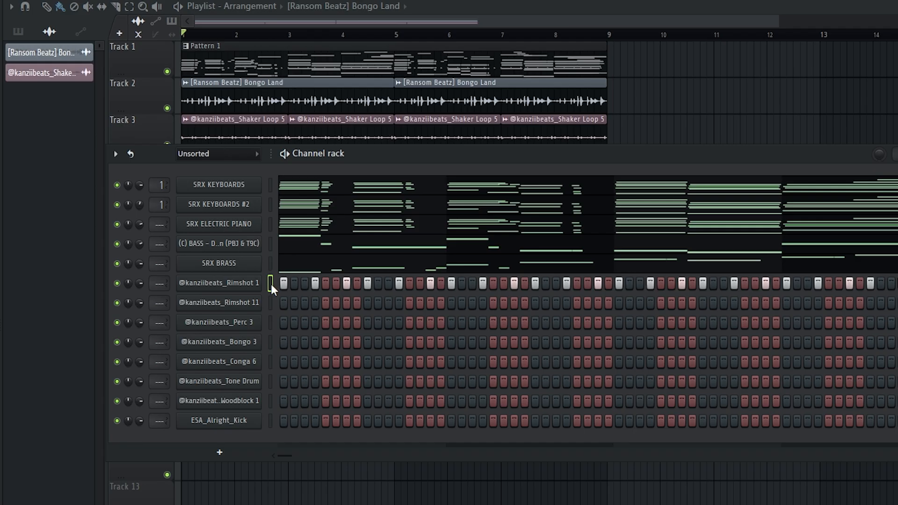
left_click(270, 300)
Step: Paste the rimshot pattern into Rimshot 11 and audition the Perc 3 pattern
key("ctrl+v")
key("space")
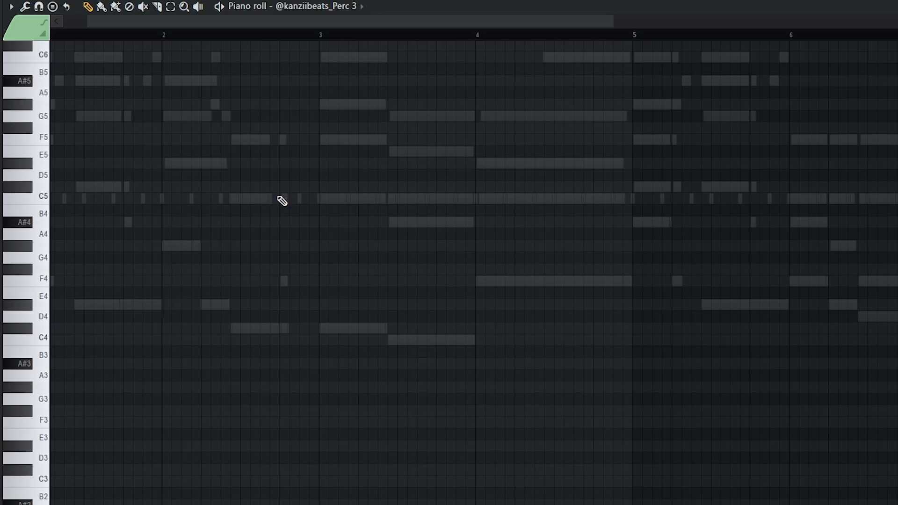
left_click(246, 35)
key("space")
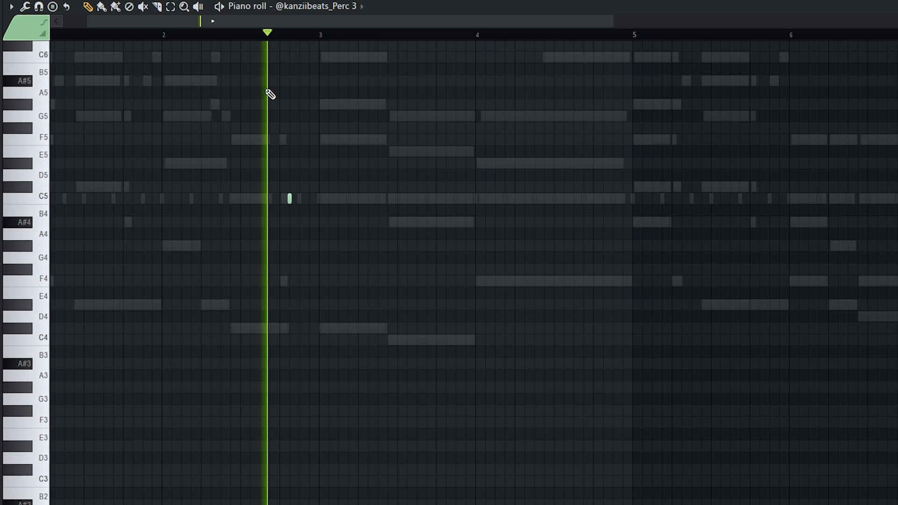
scroll(287, 245, "up", 3)
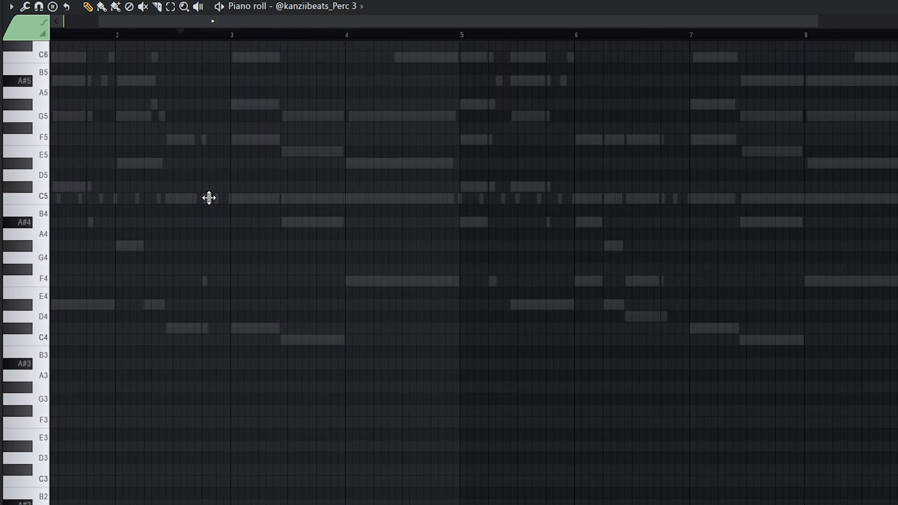
key("space")
left_click(117, 34)
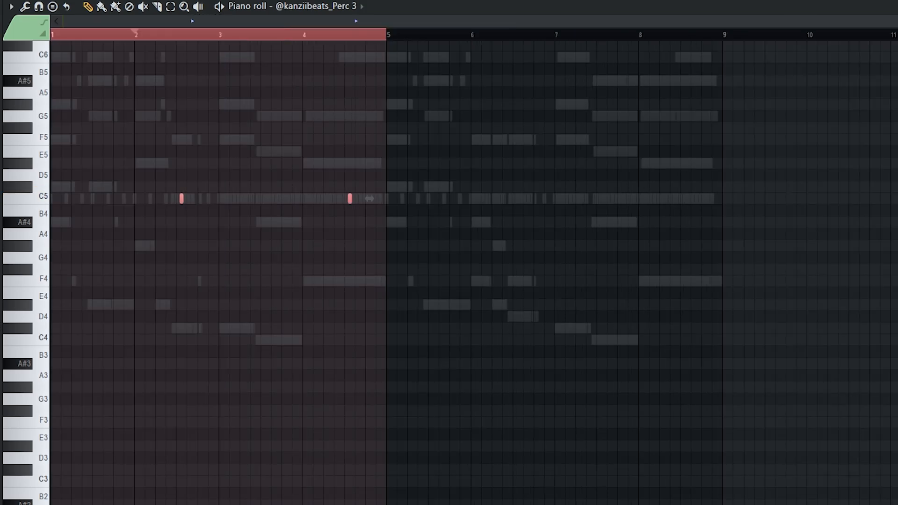
Step: Duplicate the Perc 3 C5 hits into bars 5–9 and repeat the Bongo 3 hit
key("ctrl+b")
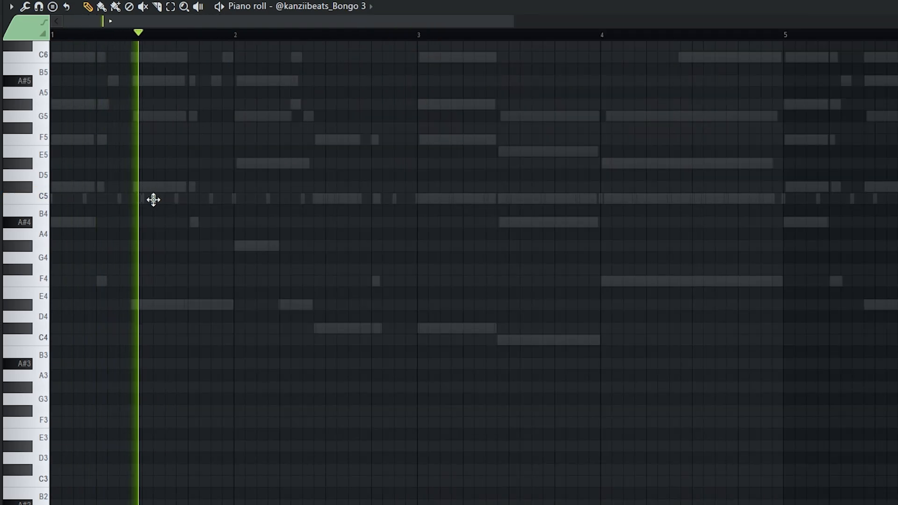
scroll(142, 213, "up", 2)
scroll(146, 212, "down", 4)
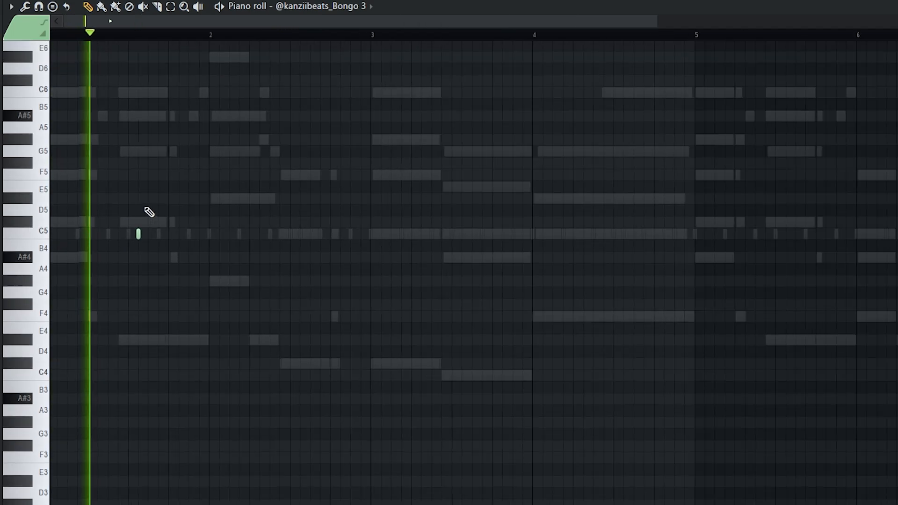
key("space")
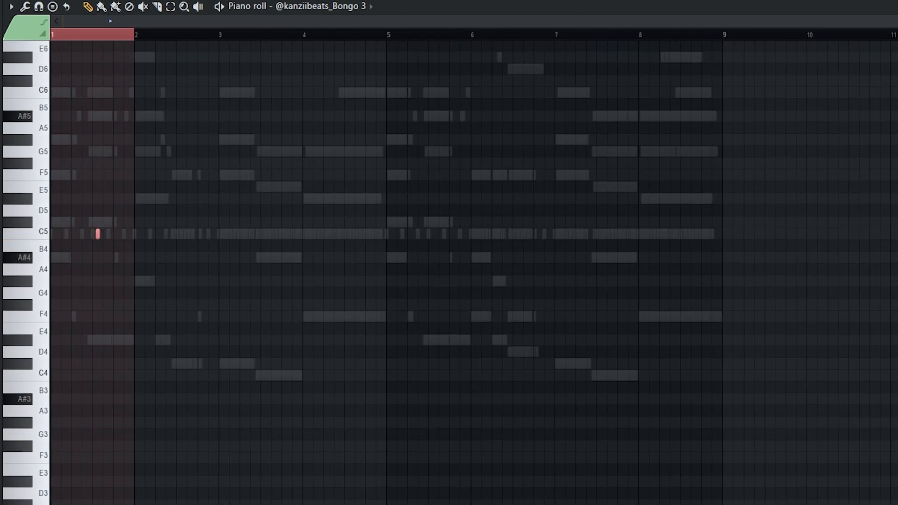
key("ctrl+b")
key("ctrl+b")
key("ctrl+b")
key("ctrl+b")
key("ctrl+b")
key("ctrl+b")
key("ctrl+b")
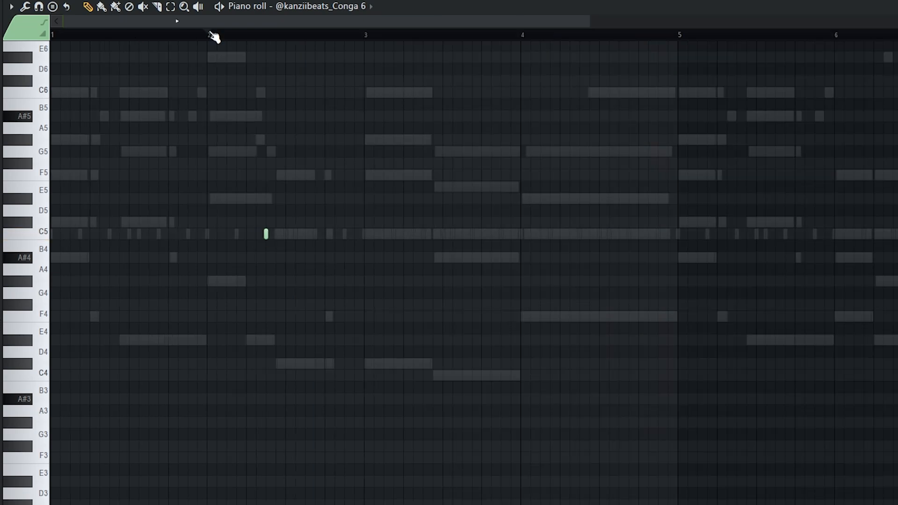
Step: Duplicate Conga 6's bars 1–3 with Ctrl+B to fill through bar 8
key("space")
scroll(283, 216, "down", 2)
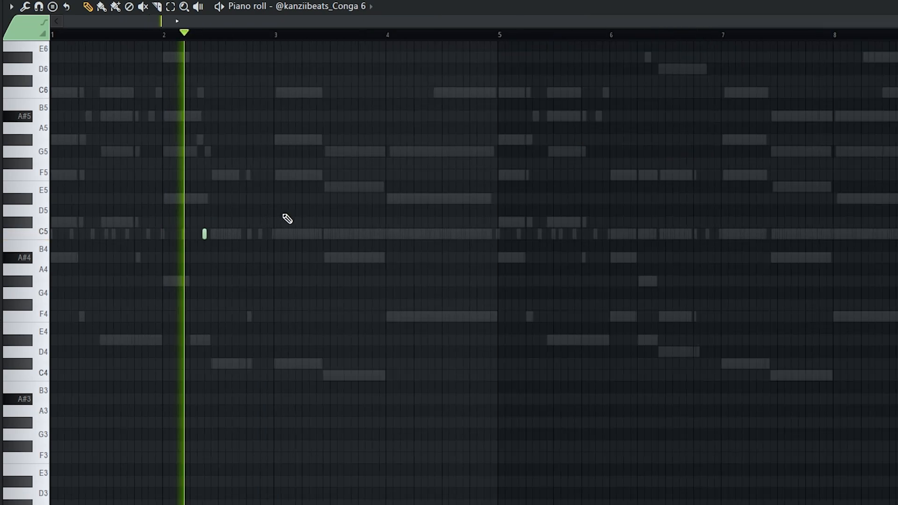
key("space")
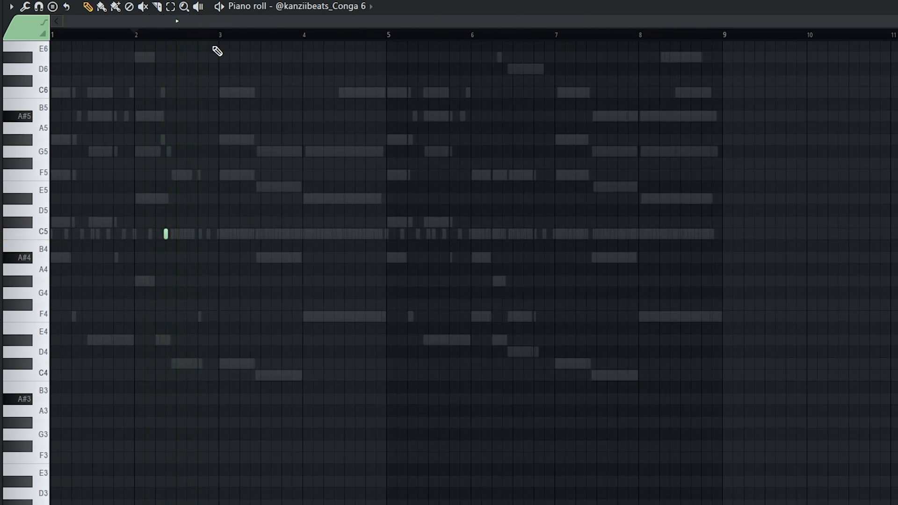
left_click_drag(220, 35, 51, 35)
key("ctrl+b")
key("ctrl+b")
key("ctrl+b")
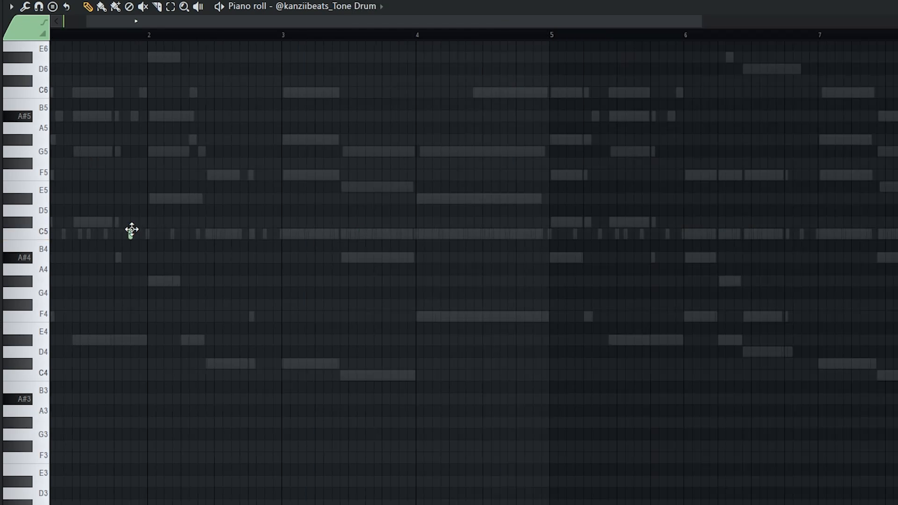
key("space")
Step: Repeat the Tone Drum A4 hit into each following bar with Ctrl+B
left_click(53, 37)
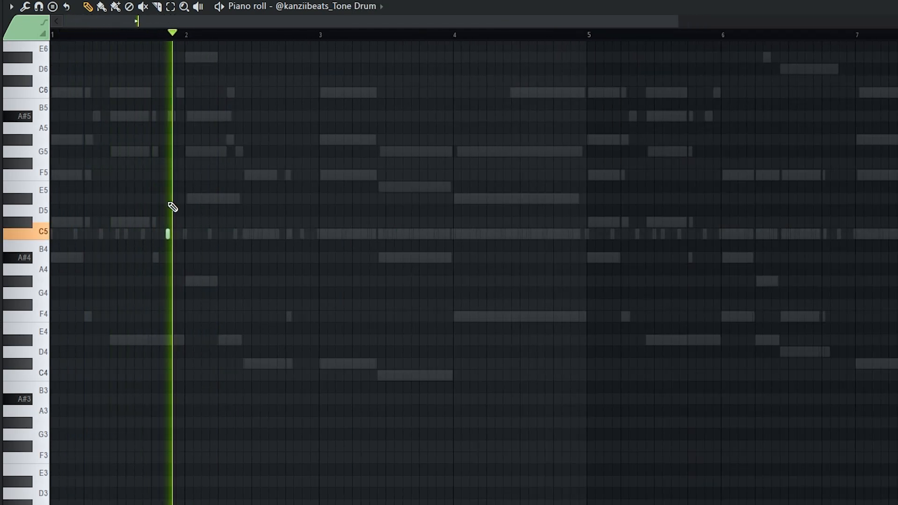
key("space")
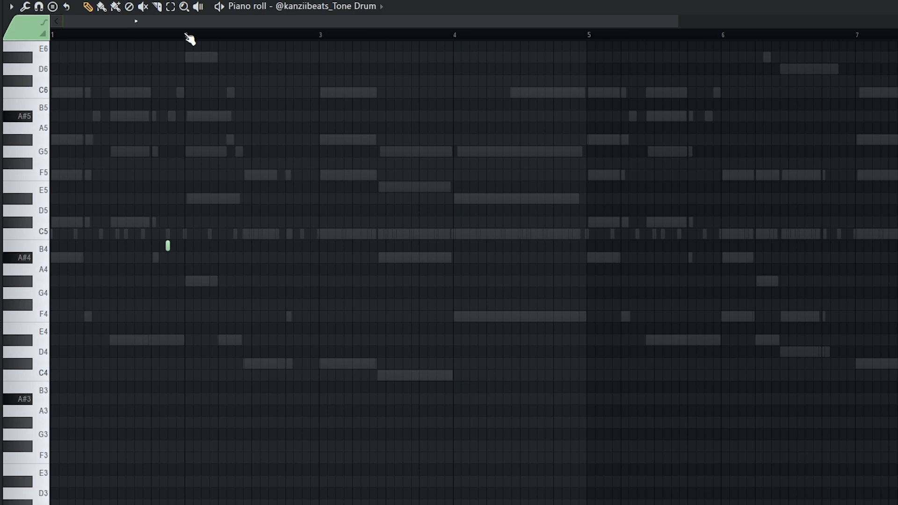
key("ctrl+b")
key("ctrl+b")
key("ctrl+b")
key("ctrl+b")
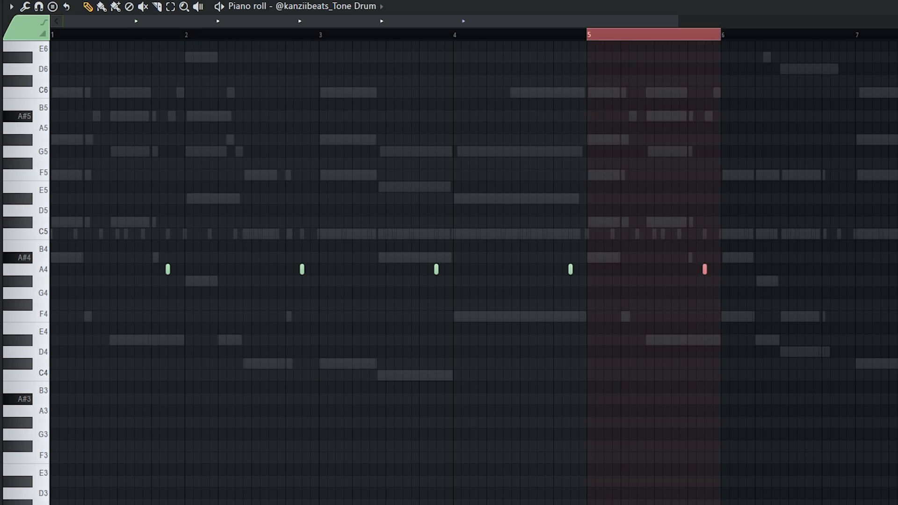
key("ctrl+b")
key("ctrl+b")
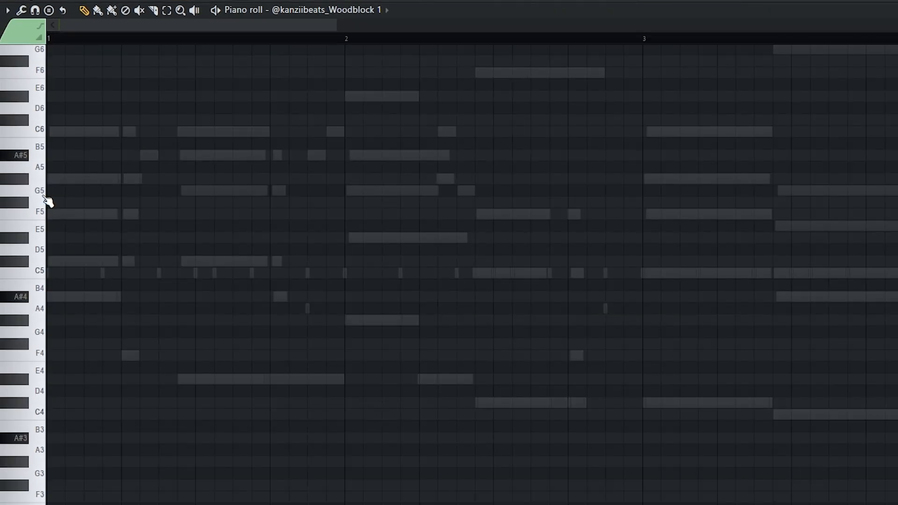
Step: Play Woodblock 1, toggle snap off and back to main grid, and select bars 1–4
key("space")
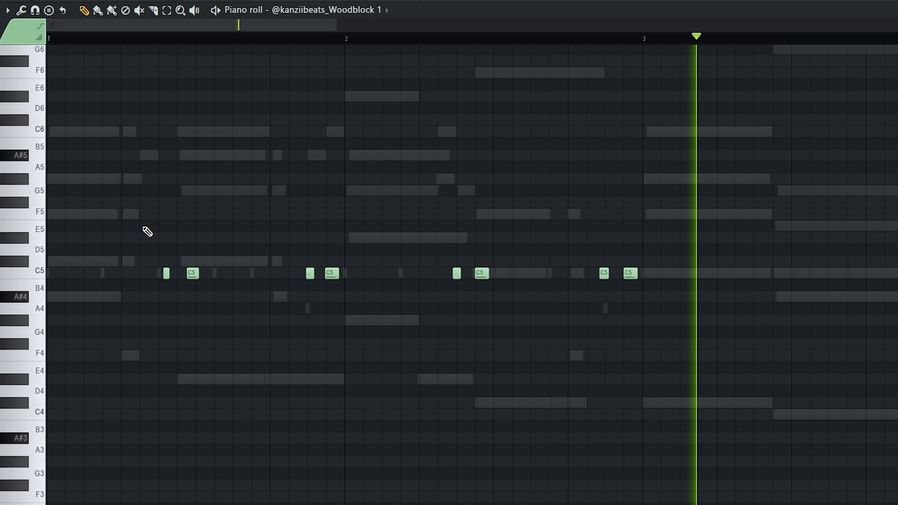
scroll(149, 253, "down", 3)
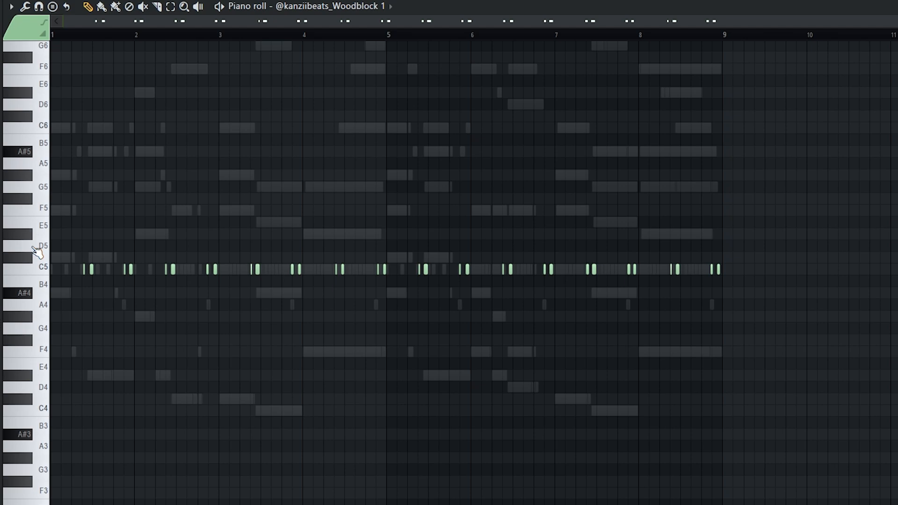
scroll(40, 257, "up", 6)
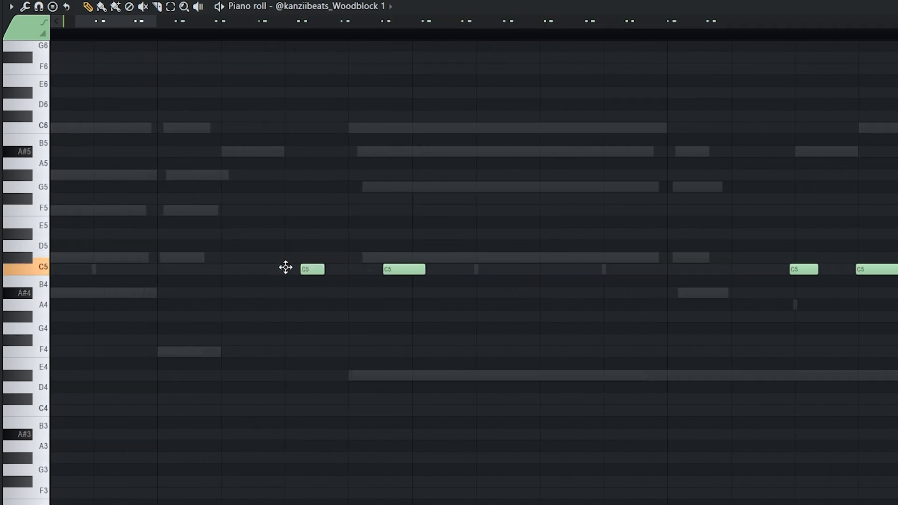
scroll(285, 267, "up", 2)
left_click(38, 6)
left_click(63, 69)
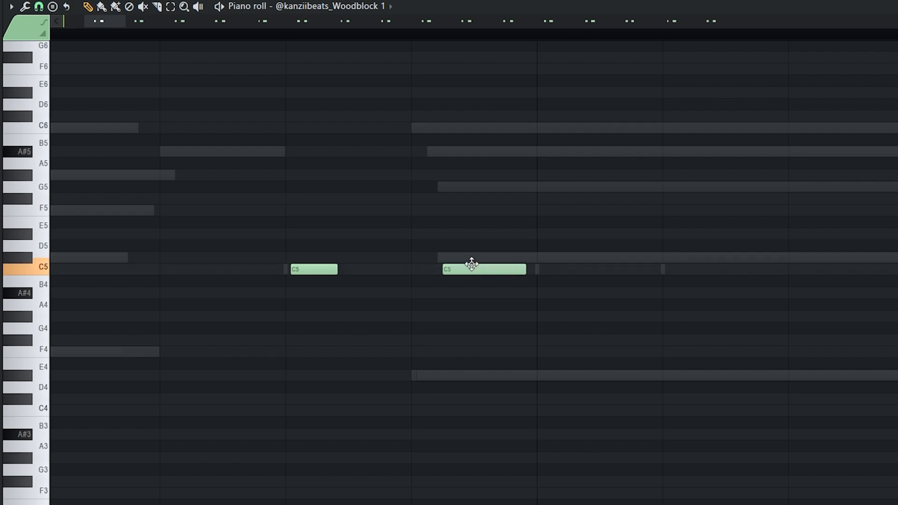
scroll(461, 268, "down", 8)
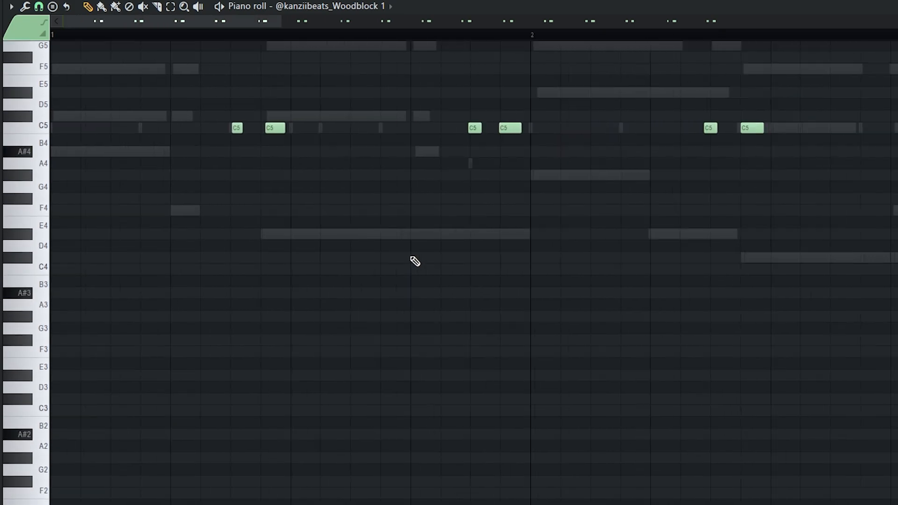
left_click(39, 6)
left_click(45, 23)
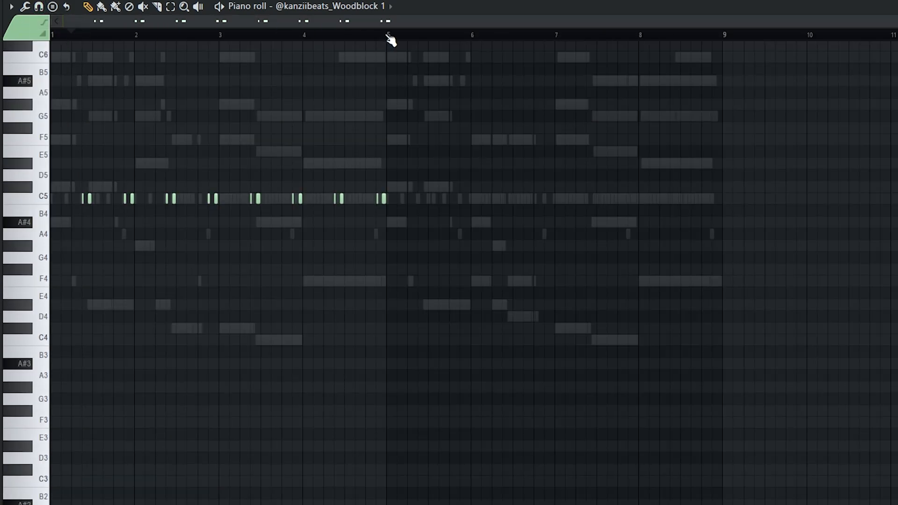
left_click_drag(388, 35, 51, 36)
Step: Duplicate the Woodblock hits into bars 5–8 and fill the kick row every 4 steps
key("ctrl+b")
key("F7")
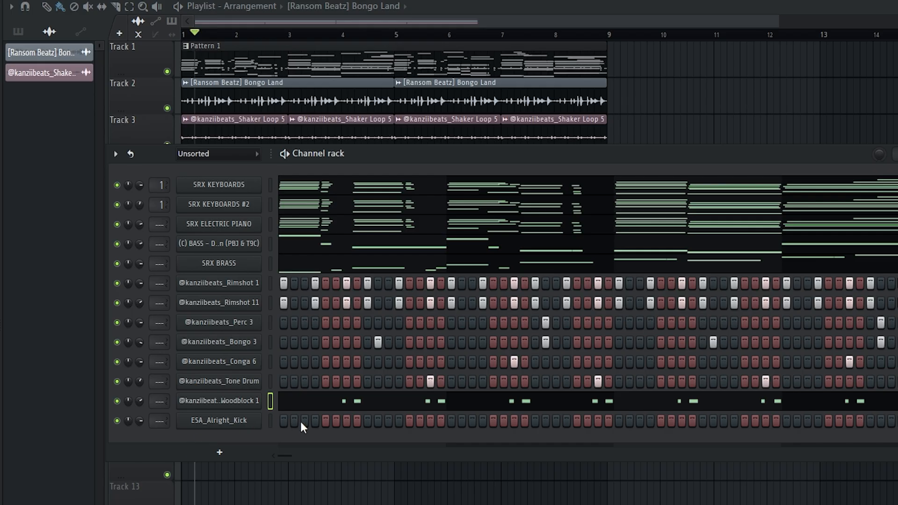
right_click(249, 427)
left_click(414, 476)
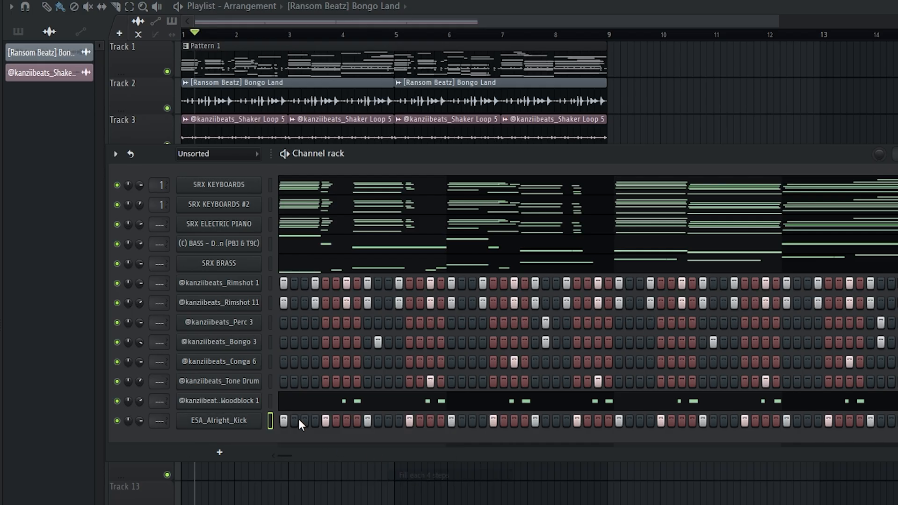
key("space")
Step: View the ESA_Alright_Kick channel's C5 hits in the piano roll
right_click(258, 421)
left_click(280, 425)
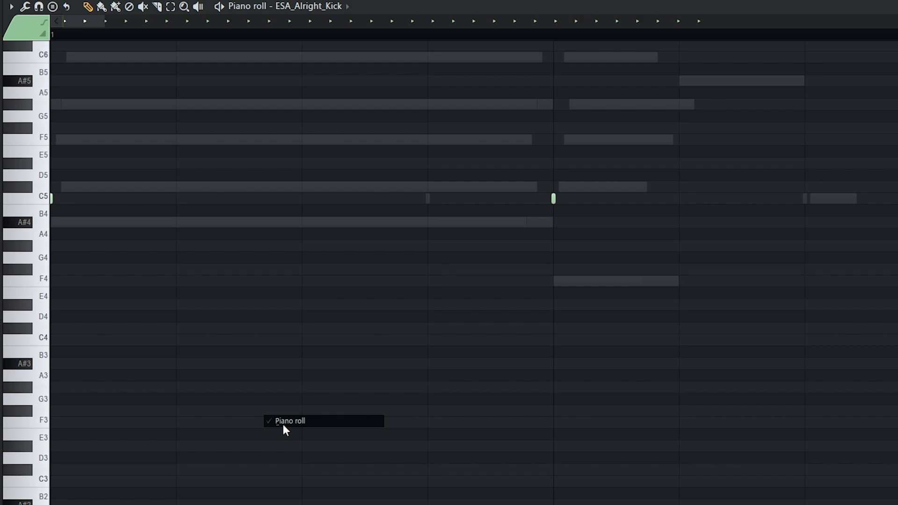
scroll(174, 261, "up", 3)
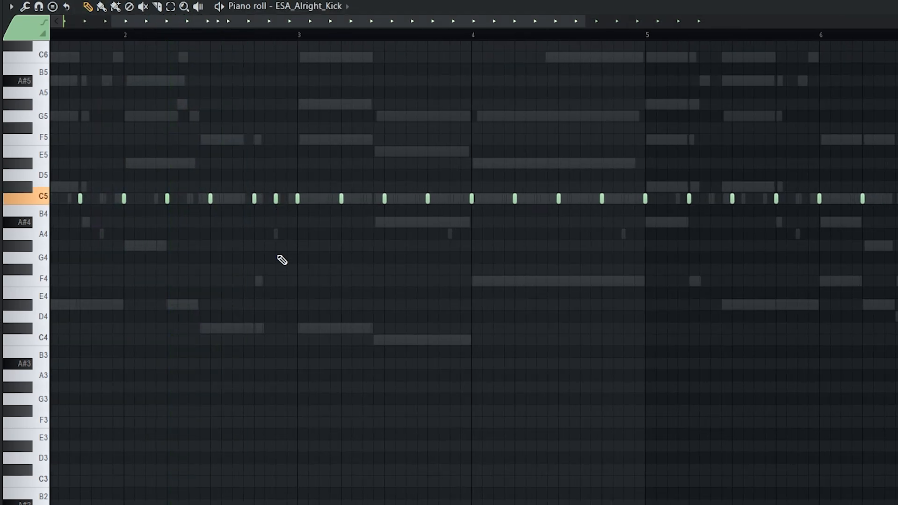
scroll(282, 260, "down", 3)
scroll(395, 204, "up", 2)
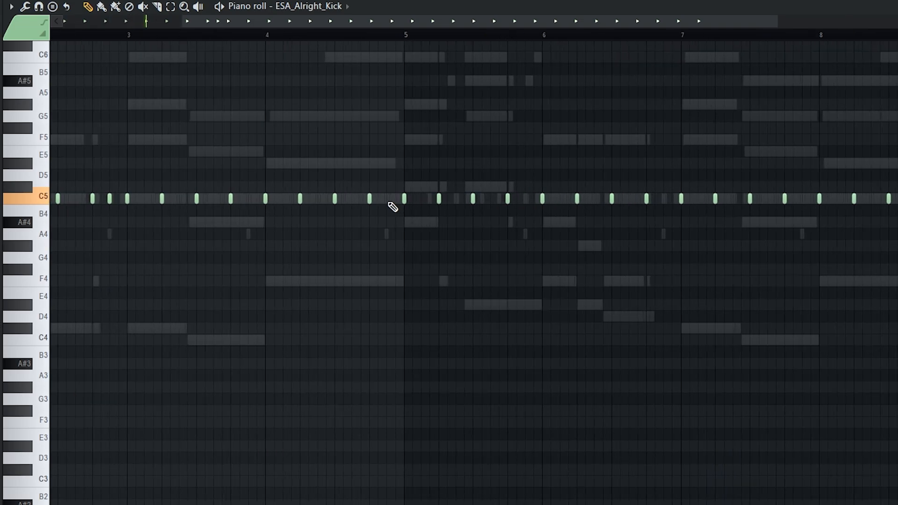
scroll(393, 211, "down", 2)
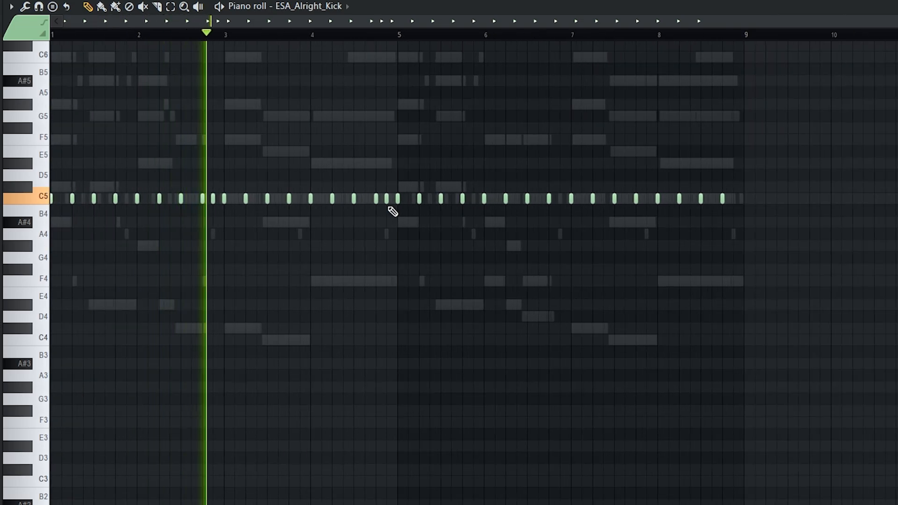